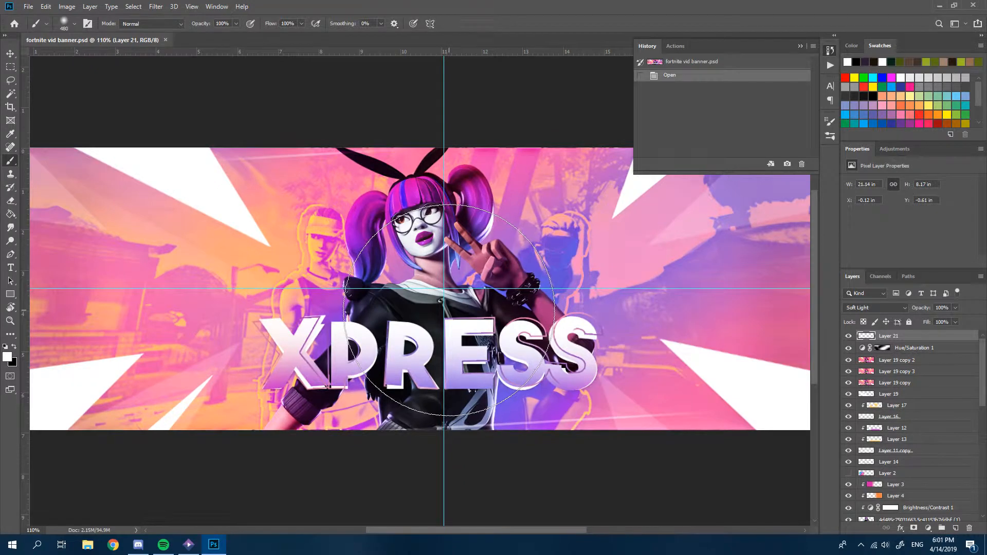
- Delete every layer of the old banner design above Layer 0, leaving only the black base layer
scroll(447, 311, "down", 2)
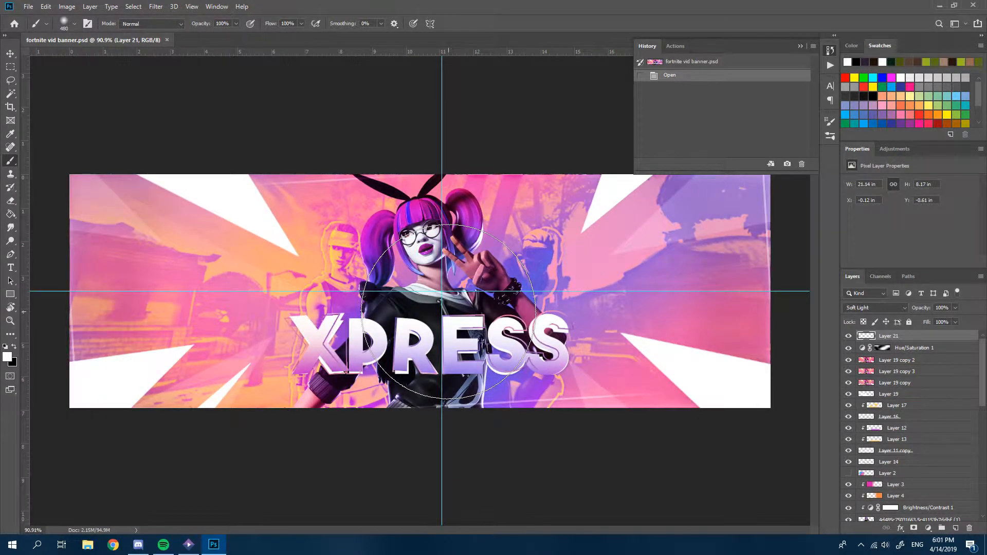
scroll(447, 311, "up", 3)
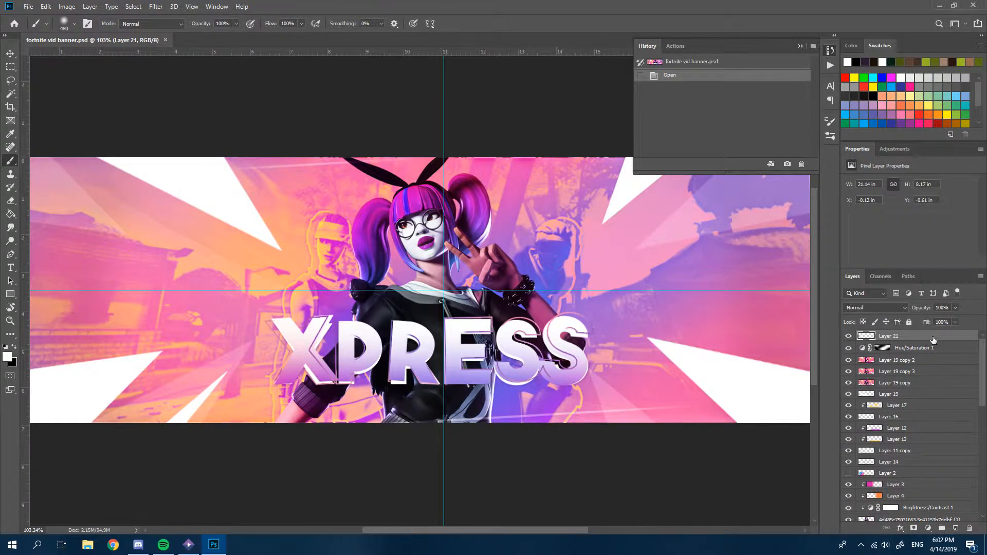
key("Delete")
key("Delete")
key("Delete")
key("Delete")
key("Delete")
key("Delete")
key("Delete")
key("Delete")
key("Delete")
key("Delete")
key("Delete")
key("Delete")
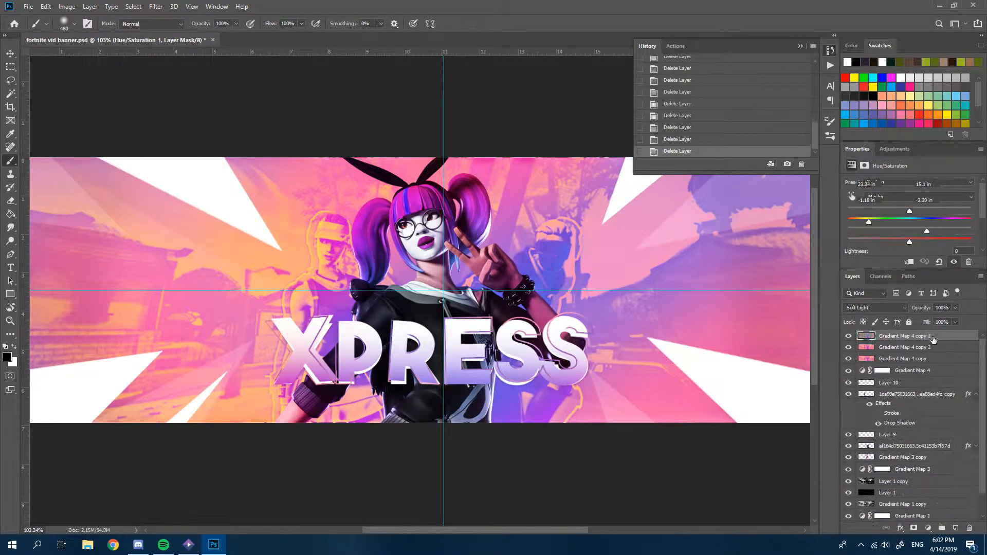
key("Delete")
key("Delete")
key("Delete")
key("Delete")
key("Delete")
key("Delete")
key("Delete")
key("Delete")
key("Delete")
key("Delete")
key("Delete")
key("Delete")
key("Delete")
key("Delete")
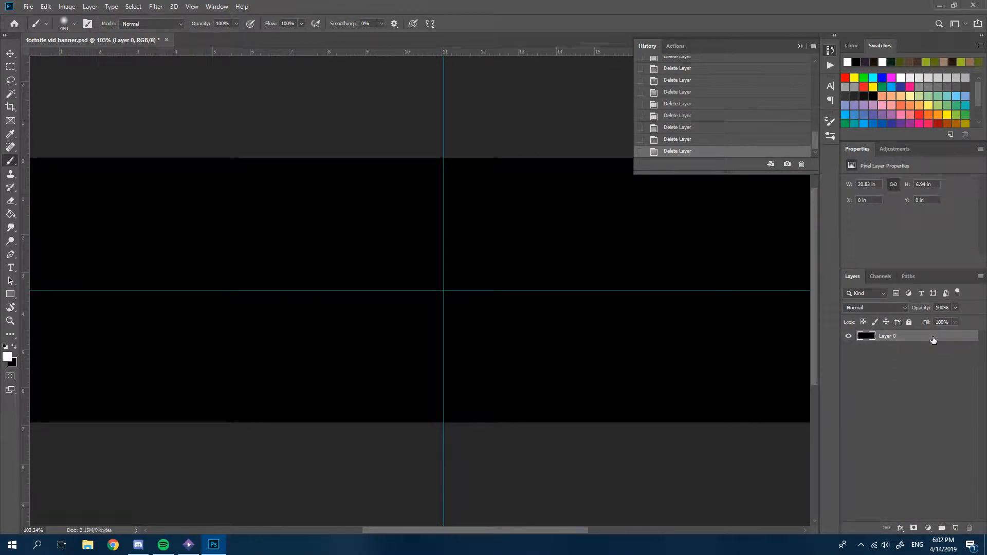
left_click(87, 552)
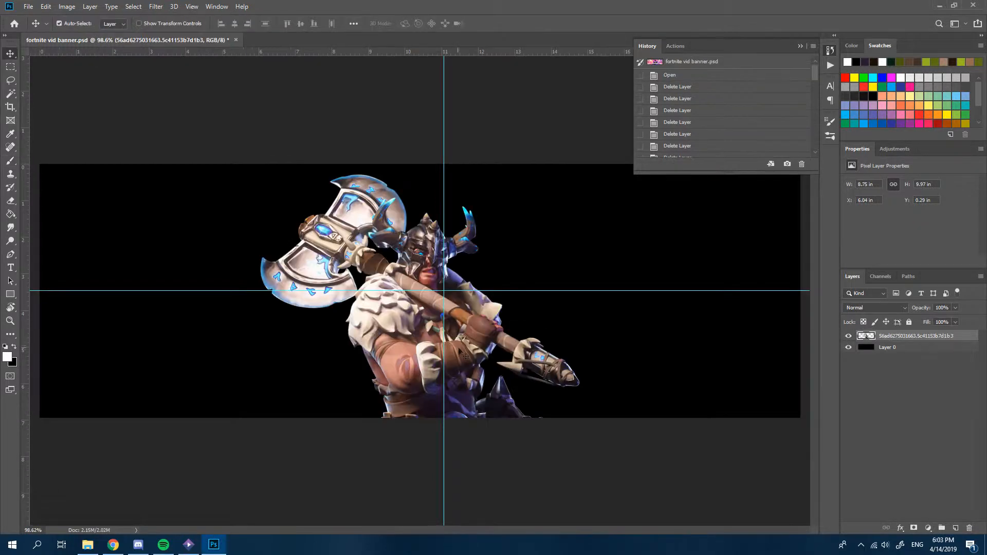
left_click_drag(462, 308, 466, 352)
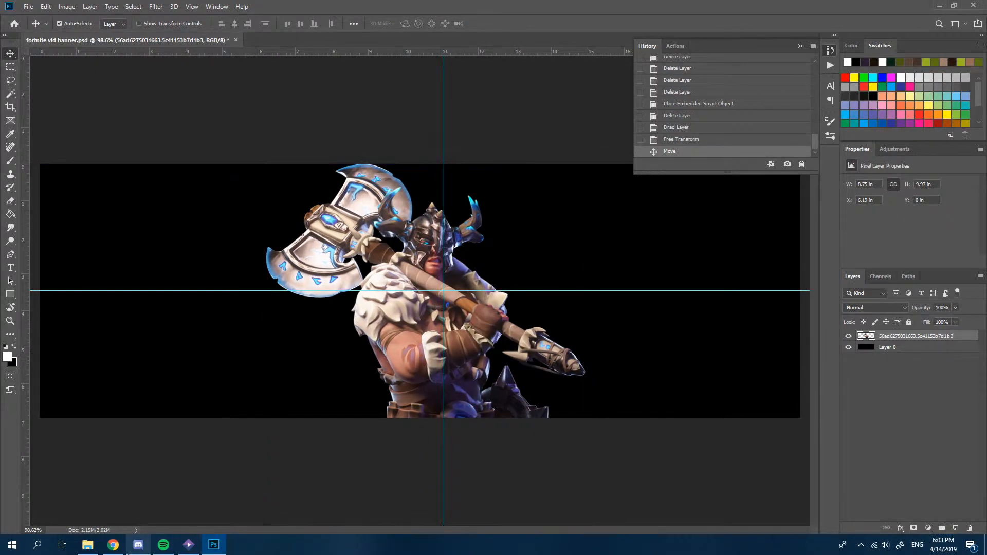
- Switch to Chrome and save the fur-clad warrior render from the Behance Fortnite Renders gallery as a PNG
left_click(113, 545)
scroll(337, 341, "down", 10)
scroll(340, 347, "down", 5)
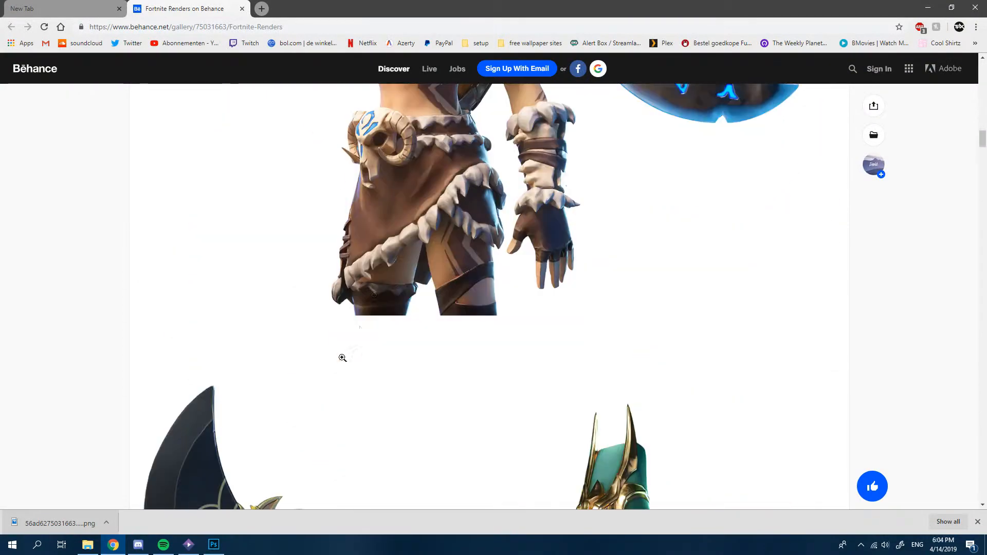
right_click(401, 230)
left_click(423, 250)
left_click(398, 260)
scroll(427, 267, "down", 5)
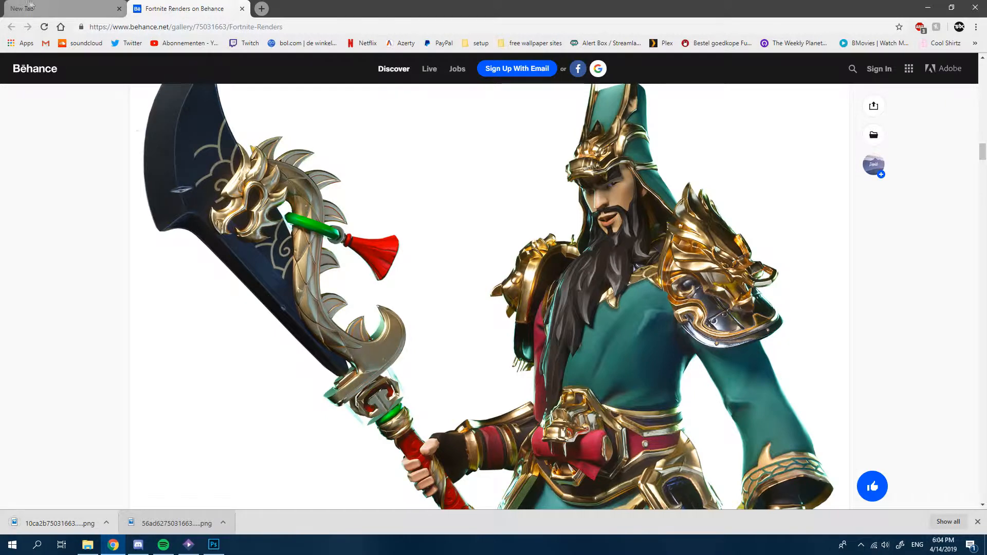
- Search Google for "fortnite backgorund" in the other browser tab
left_click(23, 8)
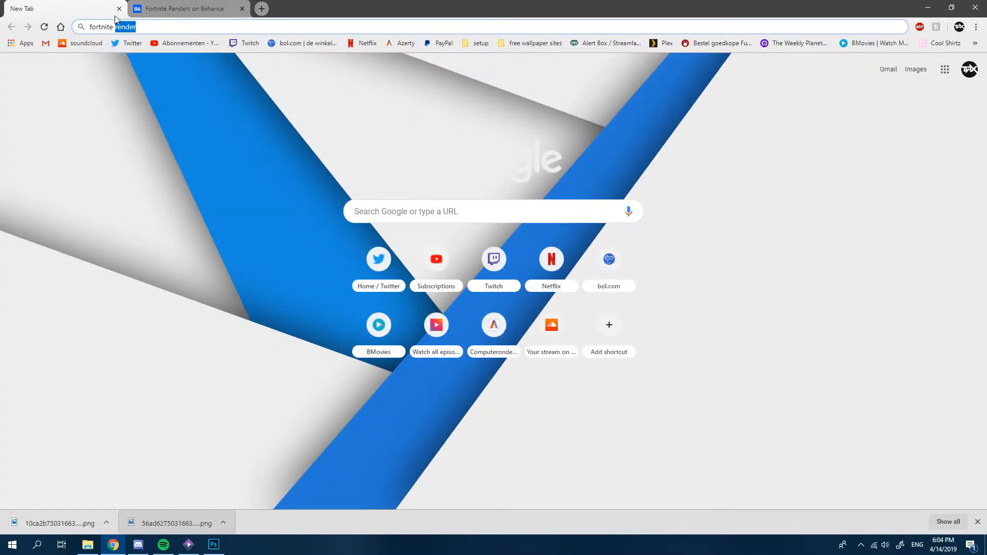
key("BackSpace")
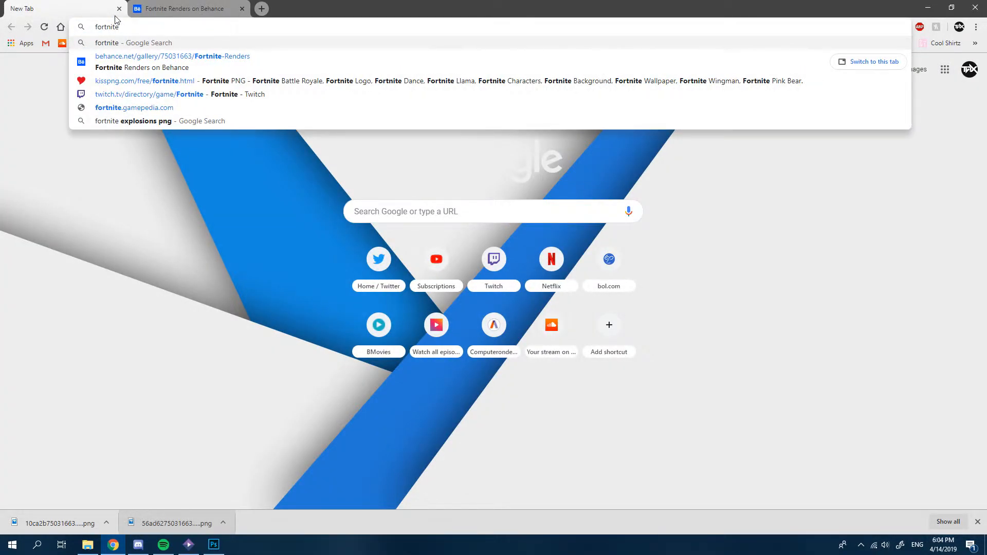
type("backgorund")
key("Return")
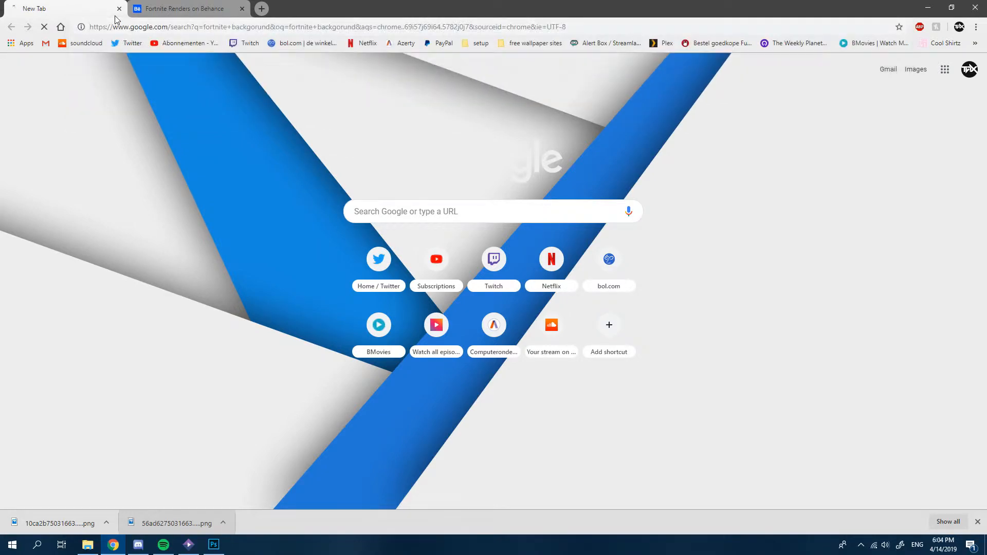
- Browse further through the Behance renders and copy the Viking ship wallpaper image from the Alpha Coders page
left_click(188, 8)
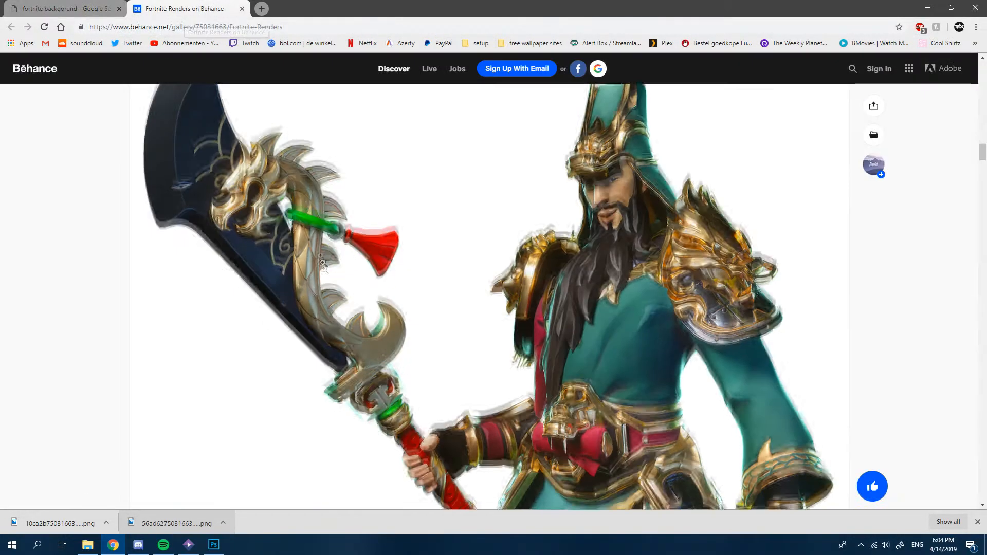
scroll(324, 272, "down", 15)
scroll(320, 253, "down", 15)
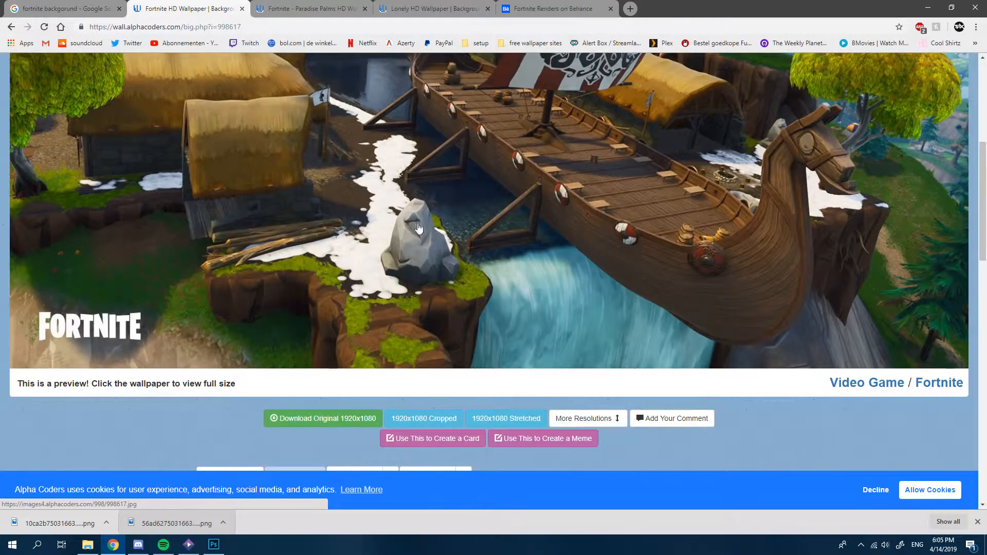
right_click(418, 224)
left_click(454, 322)
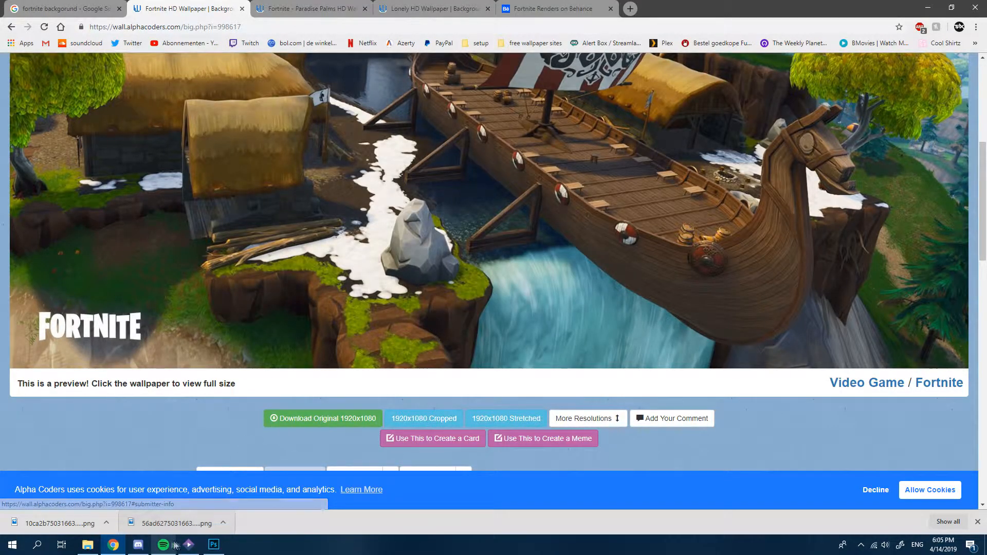
- Switch to Photoshop and paste the copied wallpaper directly above Layer 0, beneath the Viking render
left_click(214, 544)
left_click(909, 349)
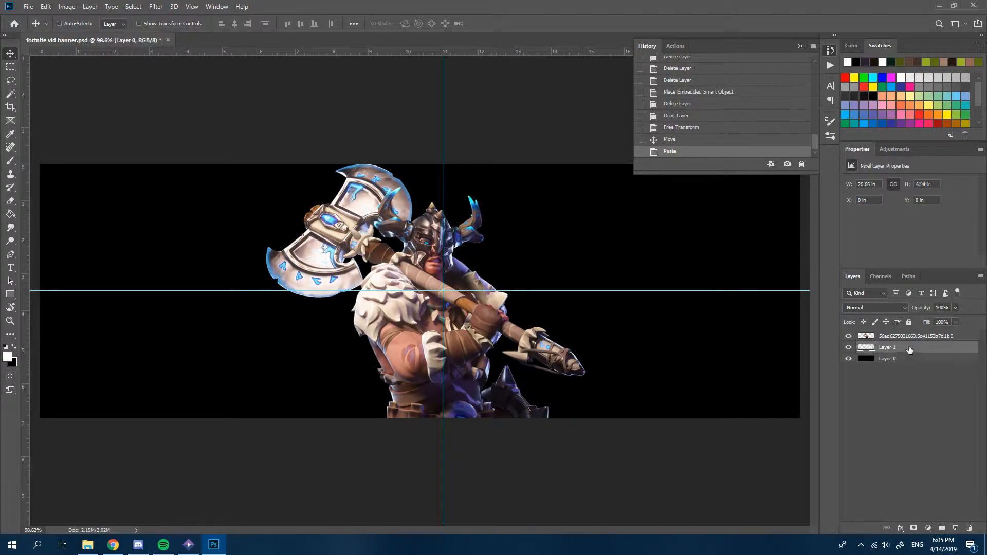
key("ctrl+v")
key("ctrl+minus")
key("ctrl+minus")
key("ctrl+0")
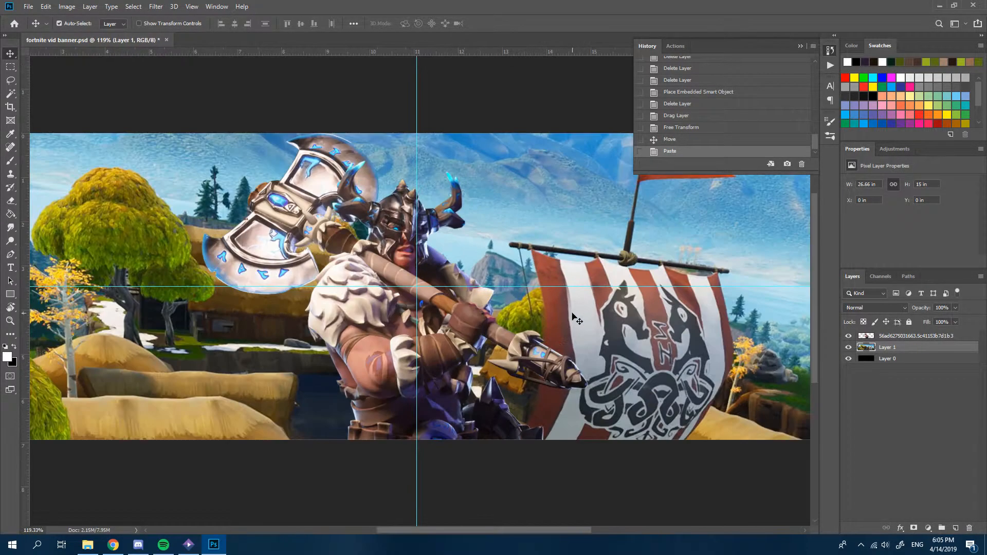
- Scale the wallpaper to about 92%, rotate it about -4.6°, and position it so the village and ship fill the banner
scroll(572, 317, "down", 6)
key("ctrl+t")
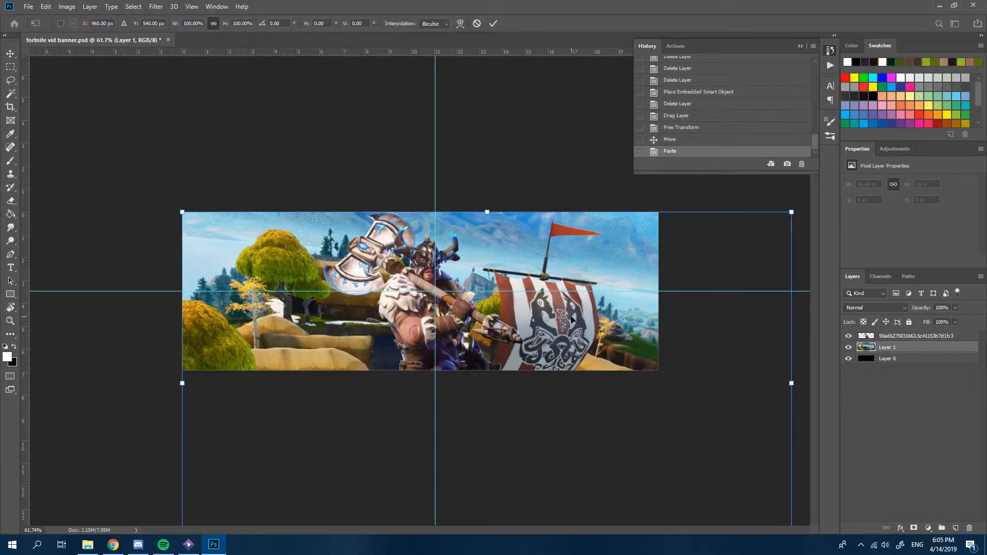
scroll(572, 316, "down", 5)
left_click_drag(629, 440, 543, 359)
key("Return")
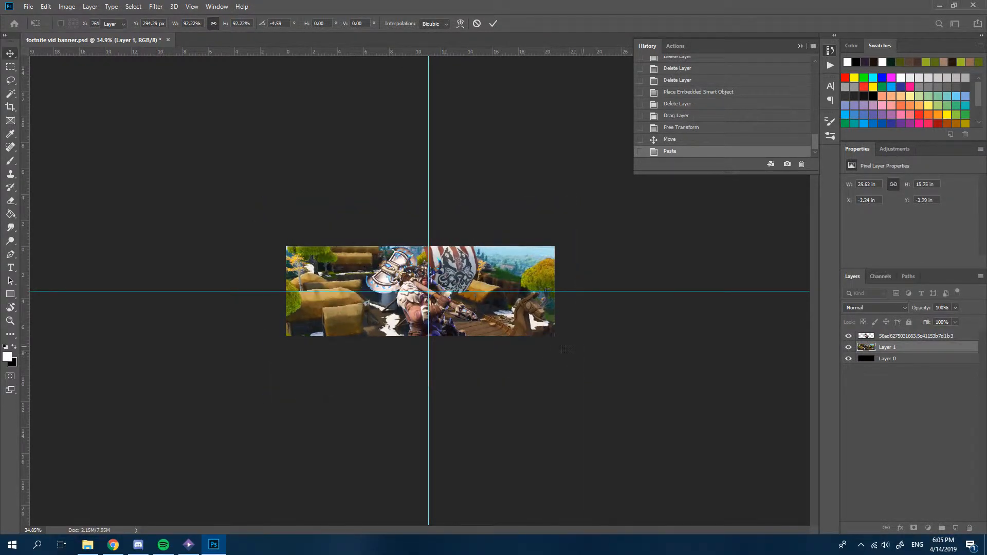
scroll(435, 293, "up", 10)
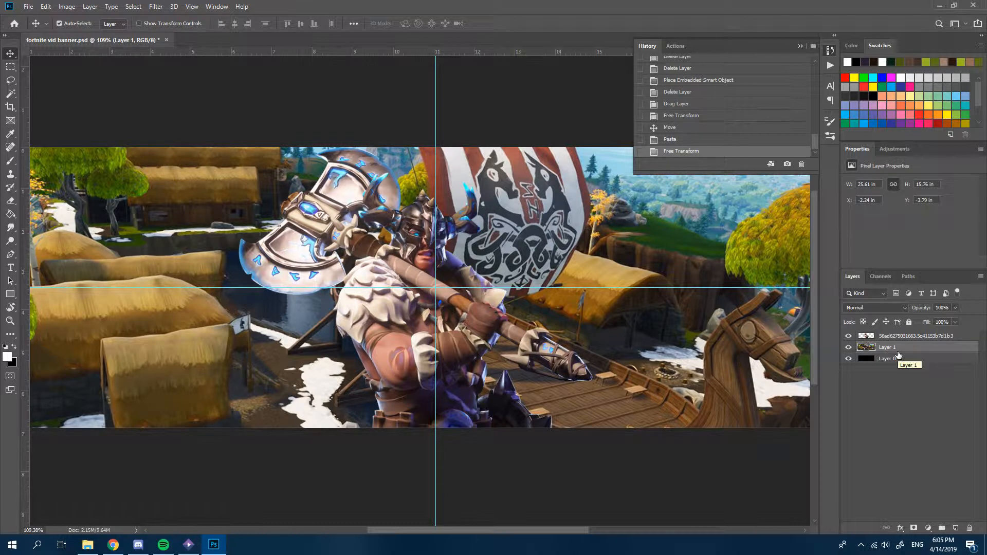
- Add a Gradient Map adjustment layer above the wallpaper layer and reverse its gradient
left_click(928, 528)
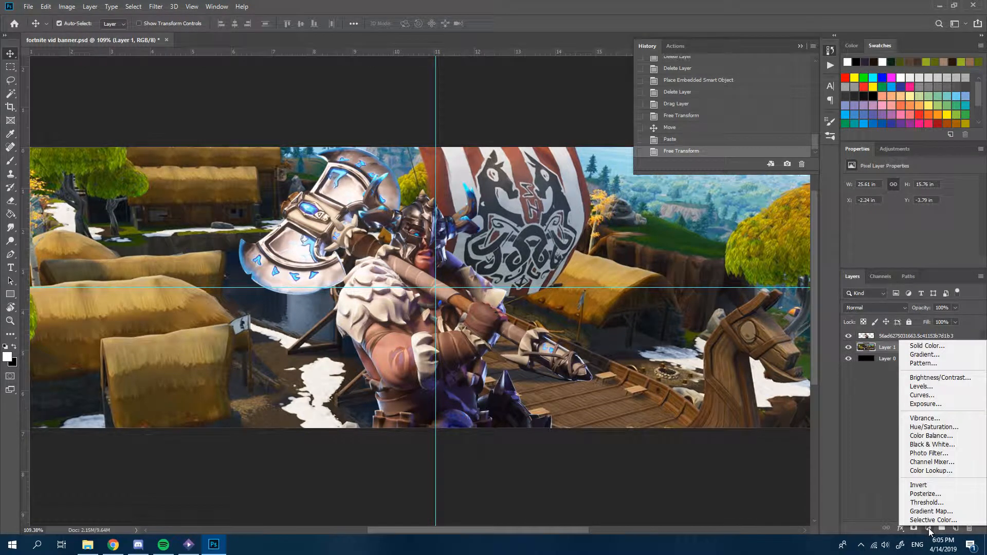
left_click(932, 511)
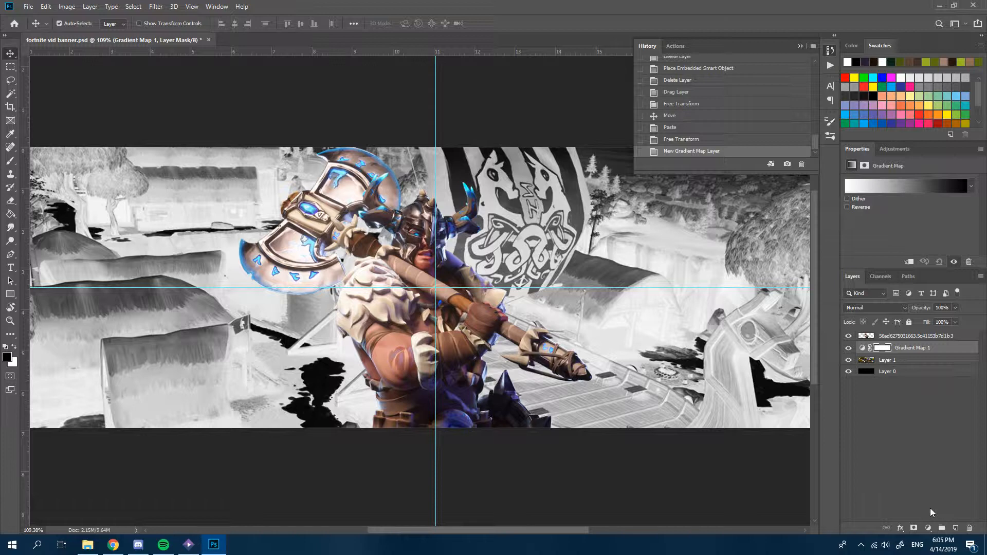
left_click(847, 207)
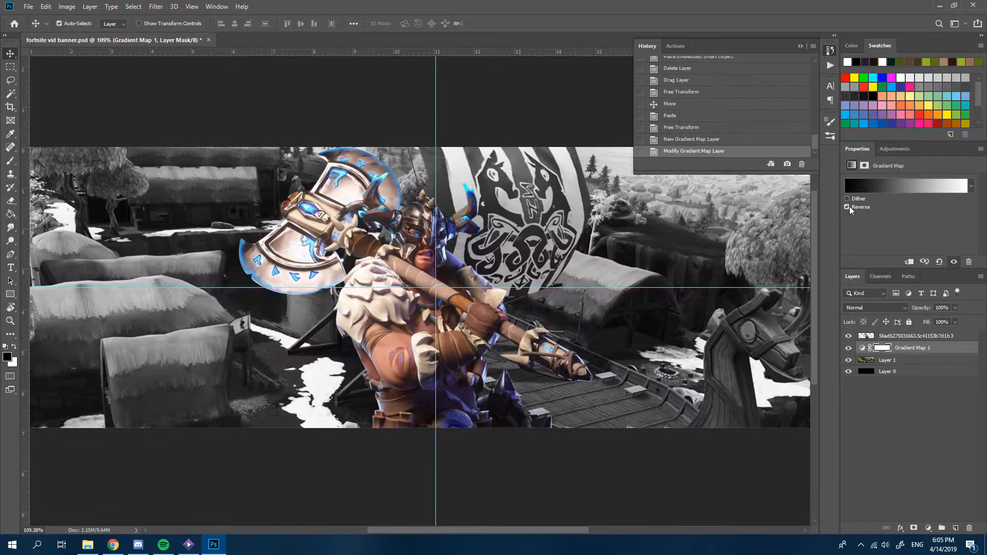
- Recolour the gradient map with dark blue-purple for the 100% stop and coral for the 0% stop
left_click(900, 186)
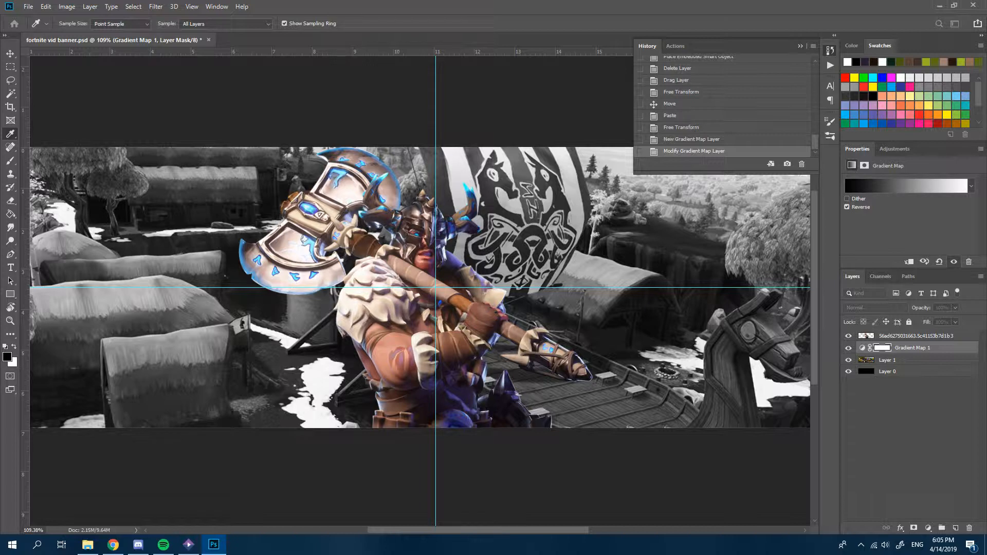
left_click_drag(2, 278, 674, 194)
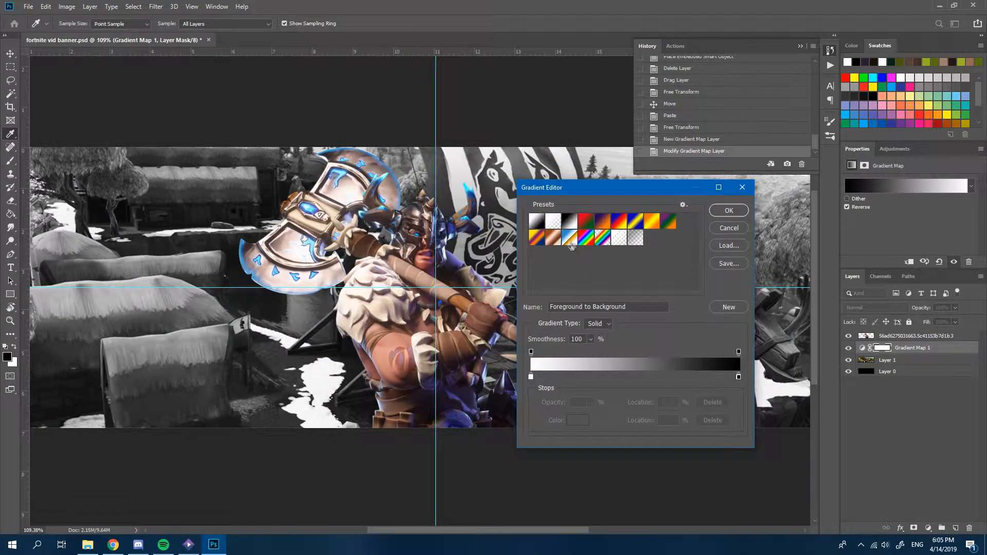
left_click(739, 377)
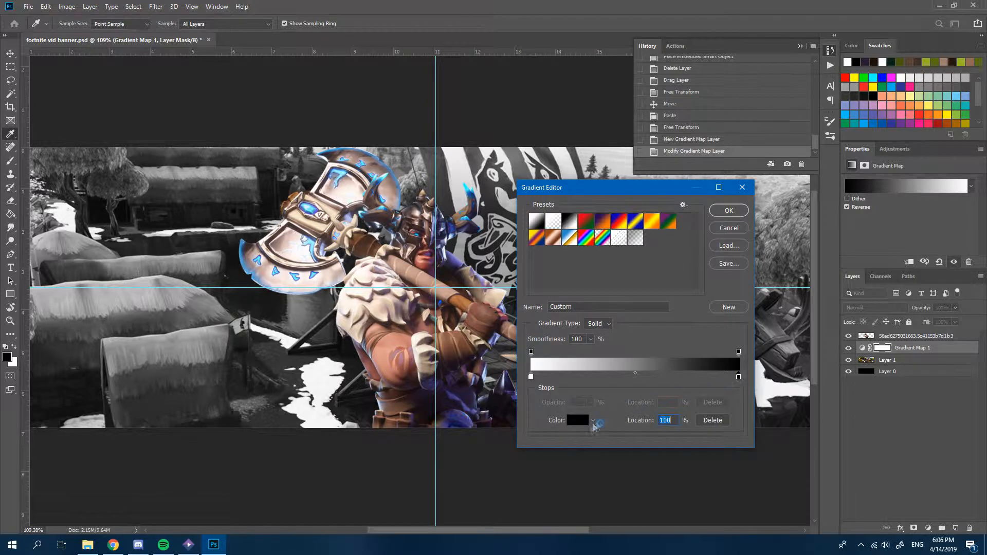
left_click(326, 154)
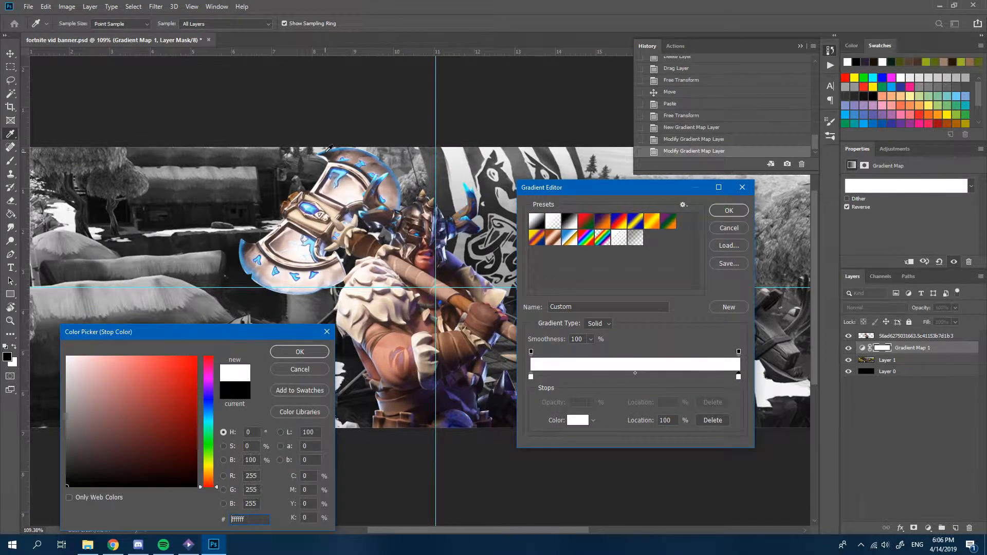
left_click_drag(202, 456, 205, 407)
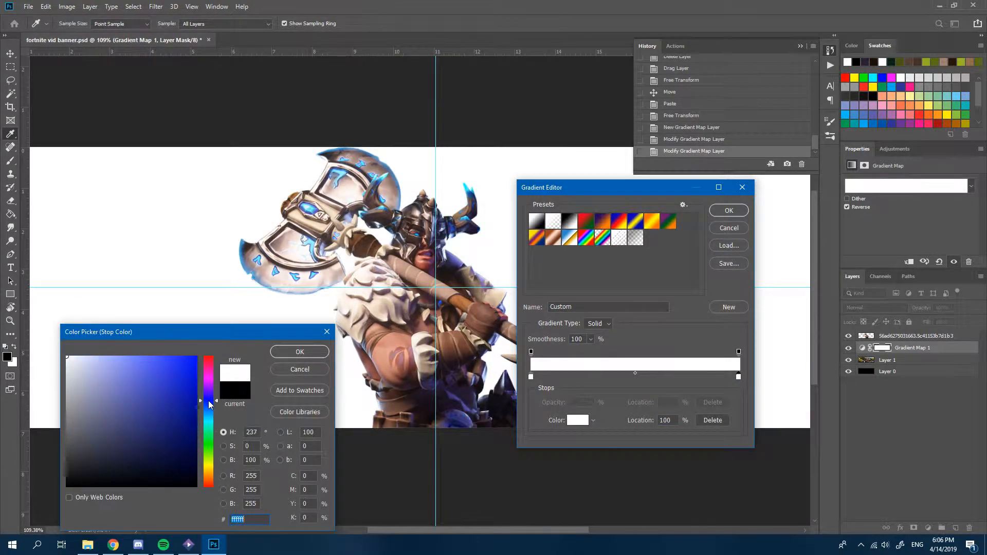
left_click(180, 416)
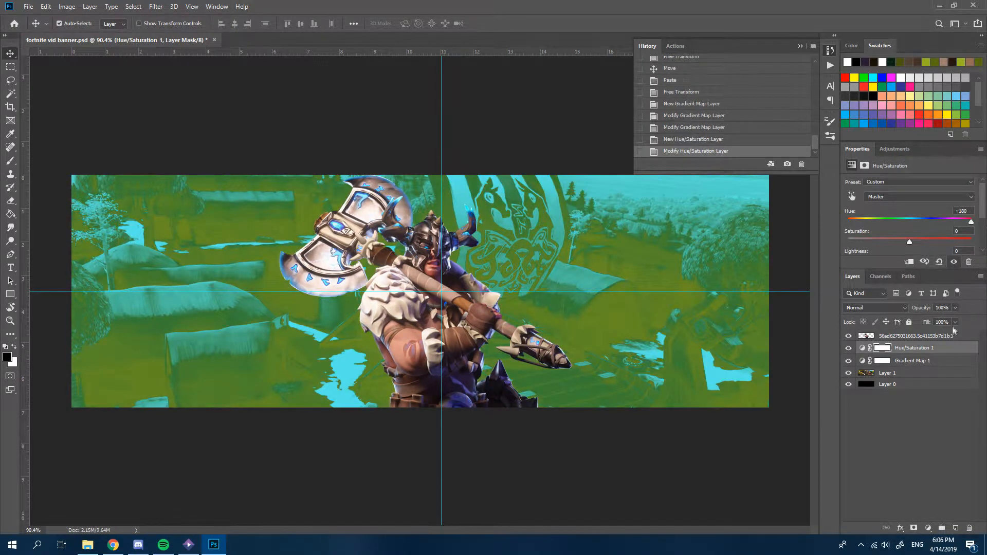
- Delete the Hue/Saturation 1 adjustment layer above the gradient map
key("Delete")
scroll(609, 300, "up", 2)
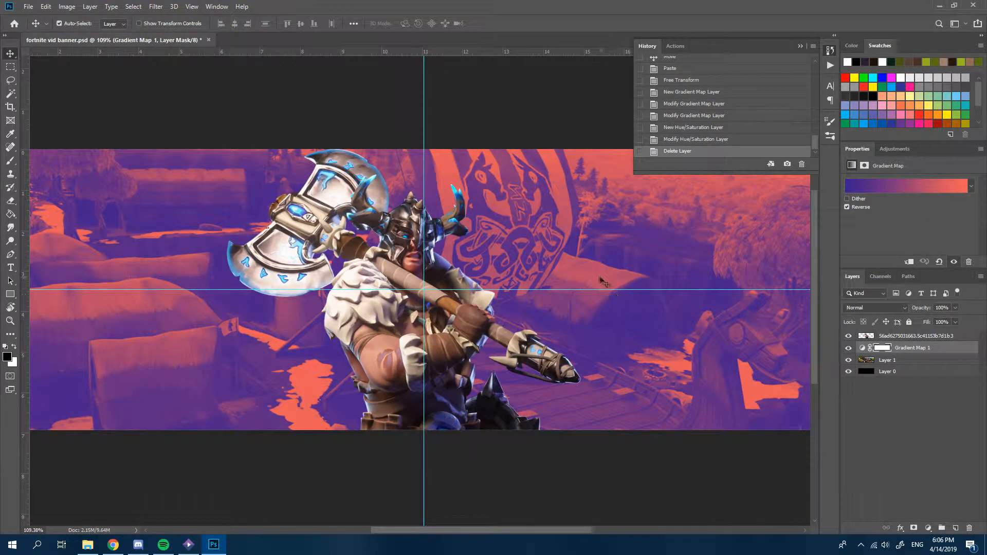
- Duplicate Layer 1 together with Gradient Map 1 and merge the two copies into one layer
left_click(899, 364)
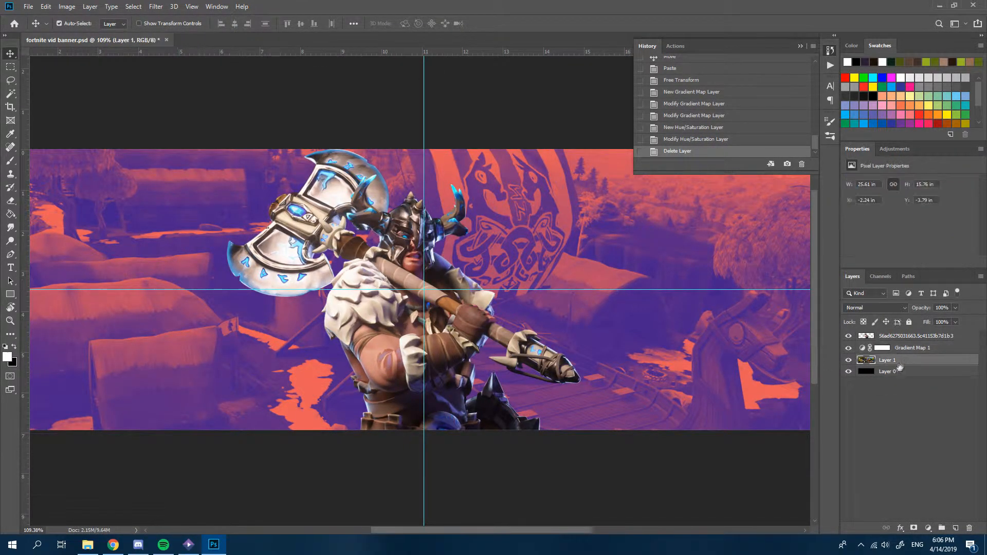
left_click(929, 350, "shift")
key("ctrl+j")
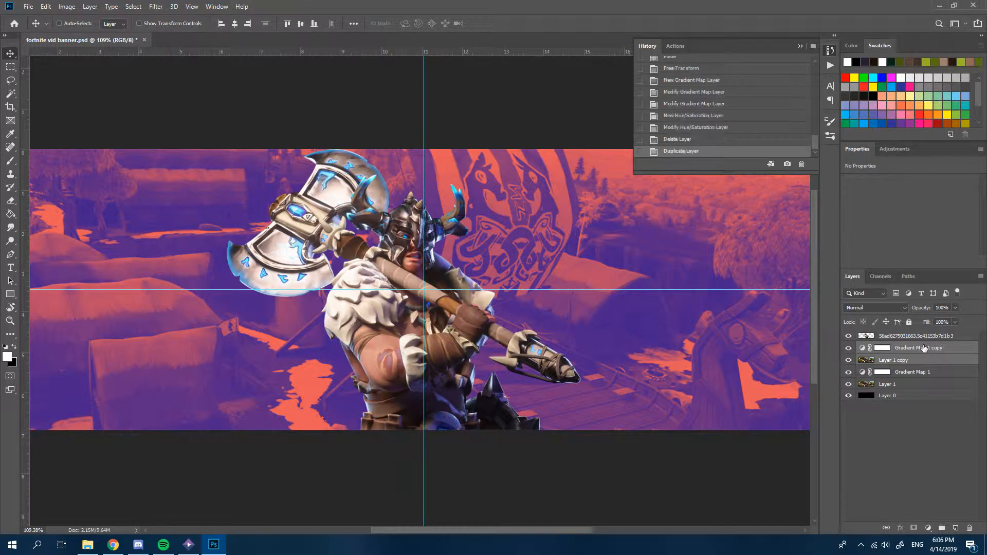
key("ctrl+e")
scroll(575, 364, "down", 3)
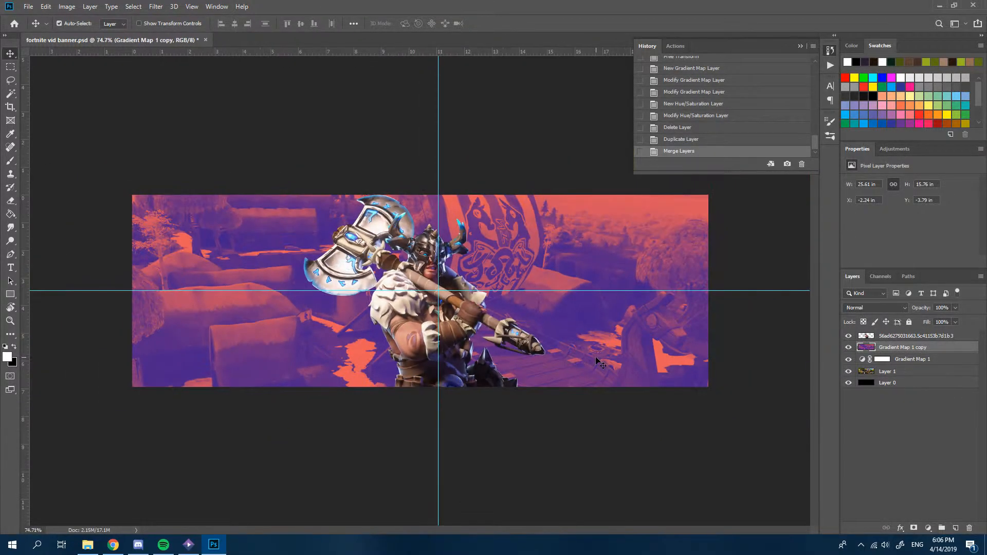
- Apply a Gaussian Blur with a 1.5-pixel radius to the merged Gradient Map 1 copy layer
left_click(155, 7)
mouse_move(257, 124)
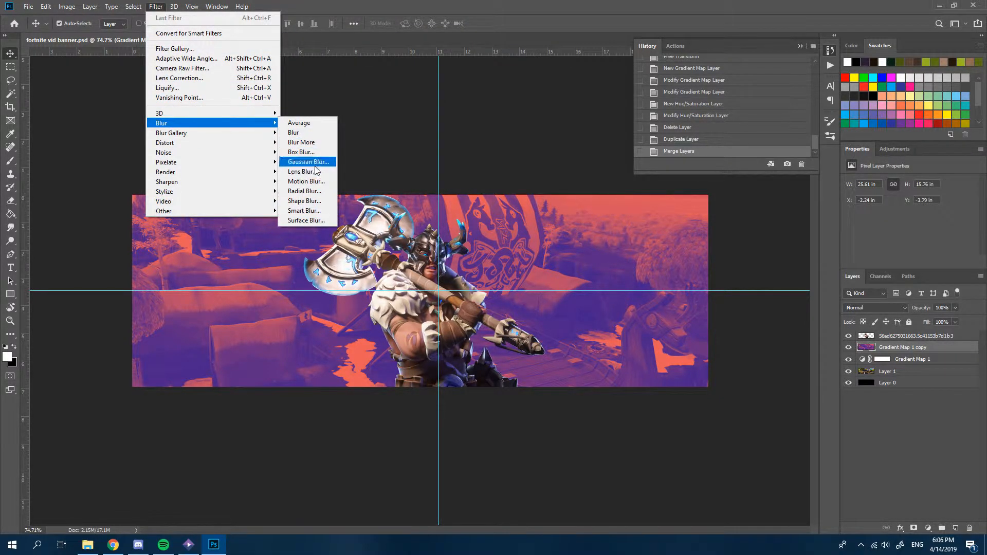
left_click(314, 164)
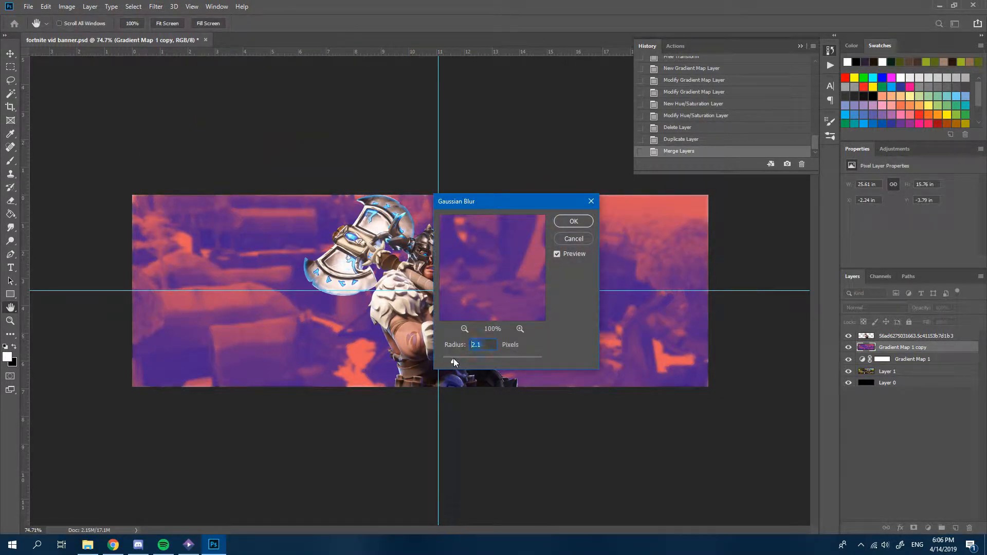
left_click_drag(452, 358, 450, 359)
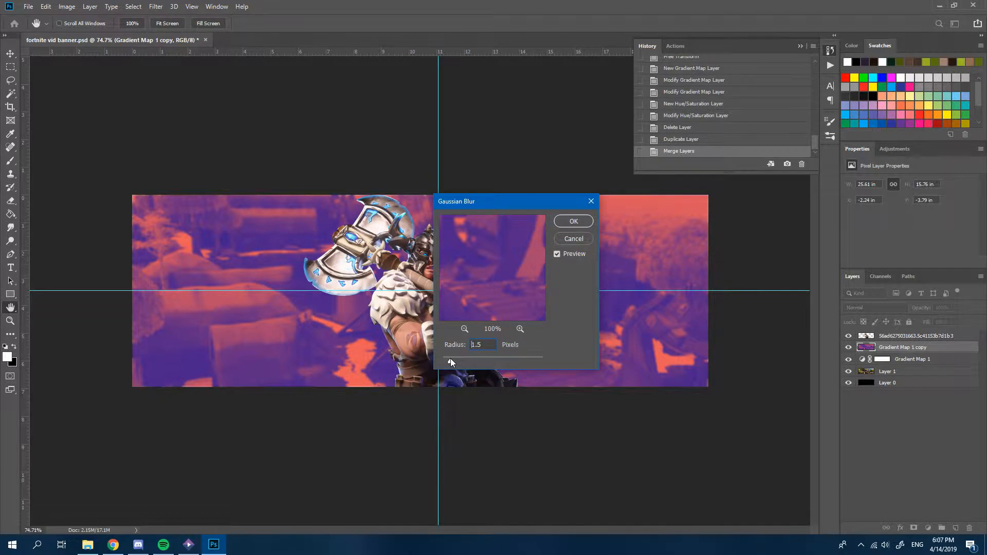
left_click(570, 223)
- Move Layer 3 beneath Layer 2 so it clips to the Viking render, and paint soft red over the character's right side
scroll(516, 202, "up", 9)
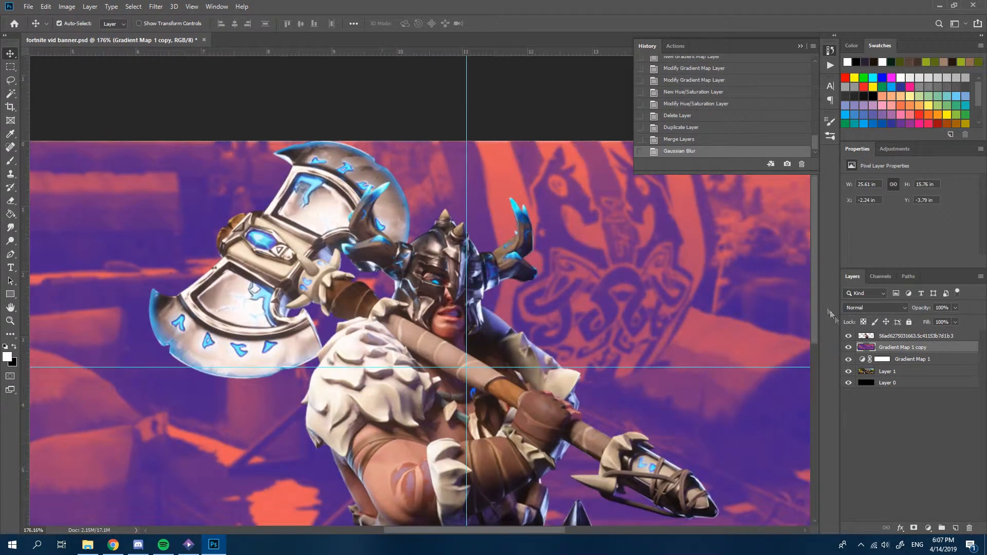
left_click(885, 335)
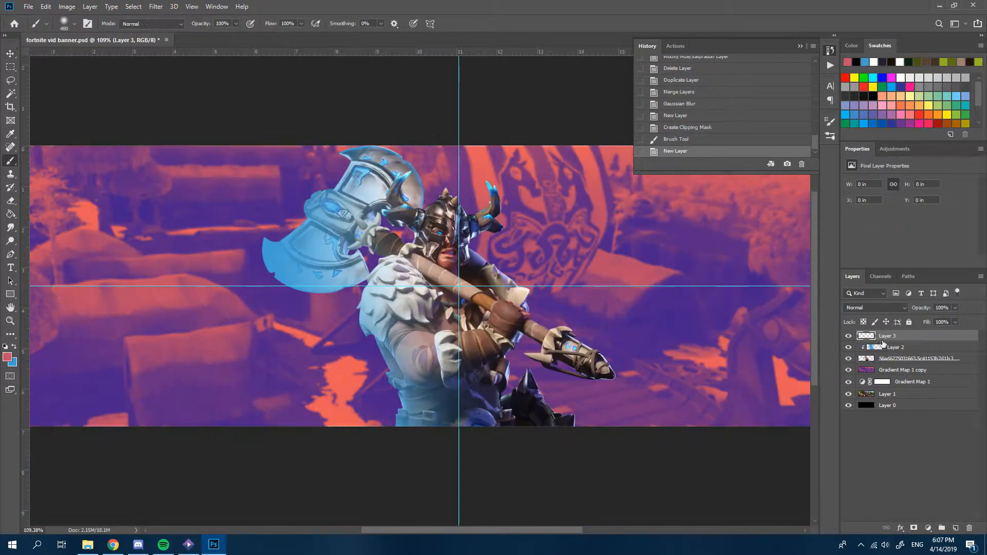
left_click_drag(892, 348, 884, 353)
left_click_drag(548, 141, 642, 437)
left_click(519, 146)
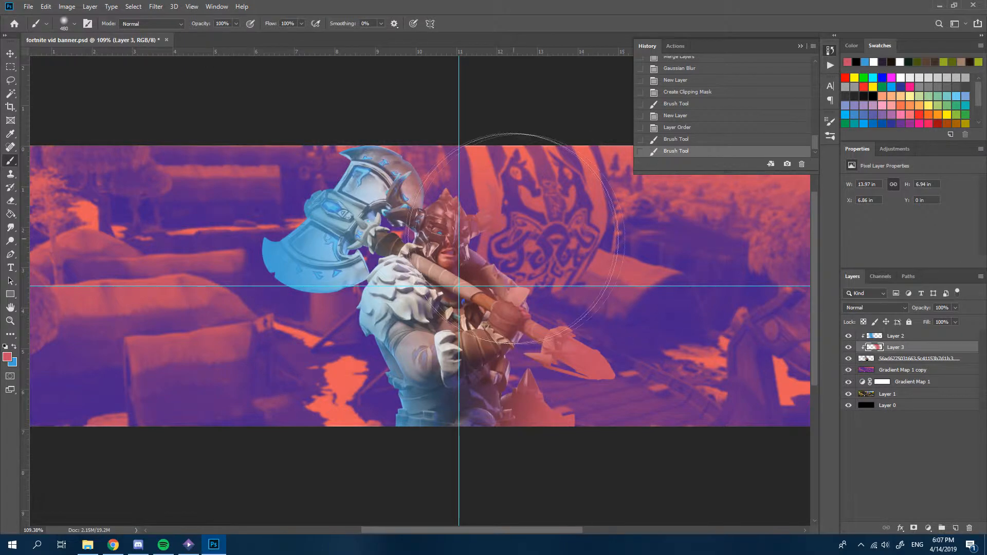
- Set the blending mode of both the red Layer 3 and the blue Layer 2 to Soft Light
scroll(508, 239, "up", 3)
left_click(874, 308)
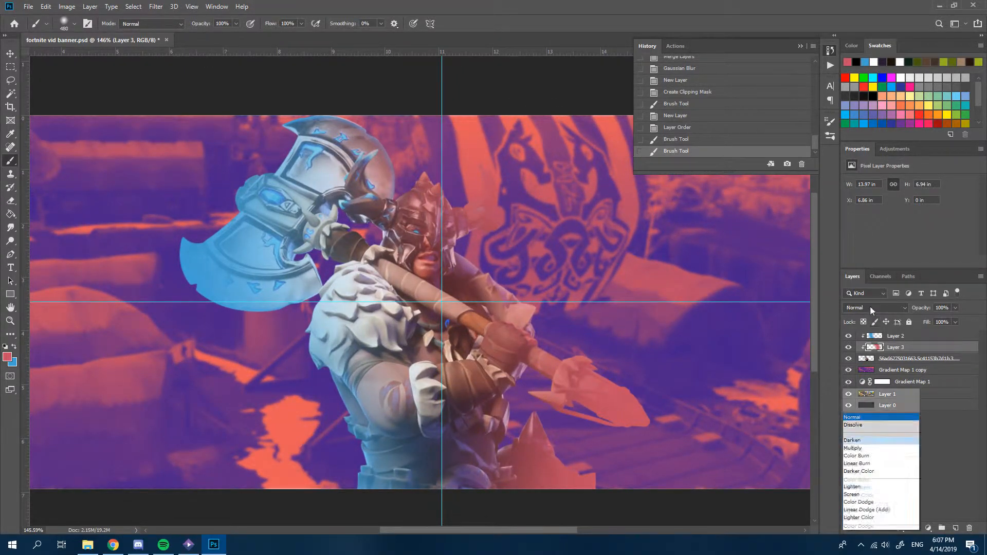
left_click(858, 391)
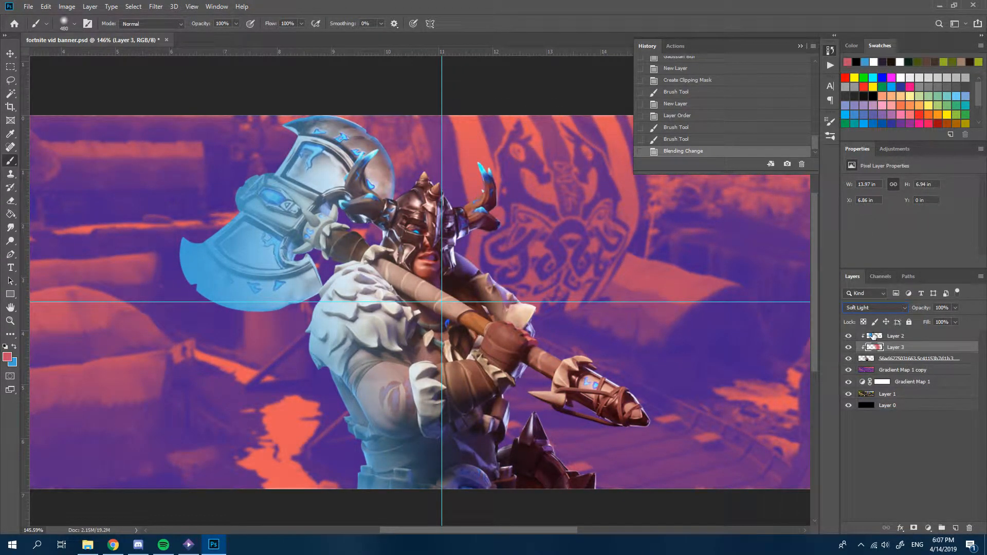
left_click(894, 336)
left_click(901, 309)
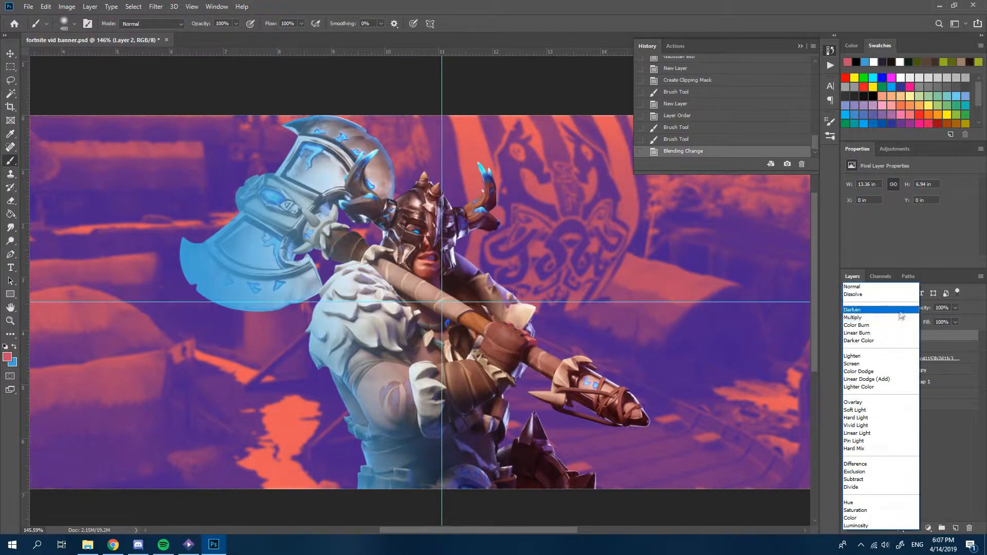
left_click(865, 410)
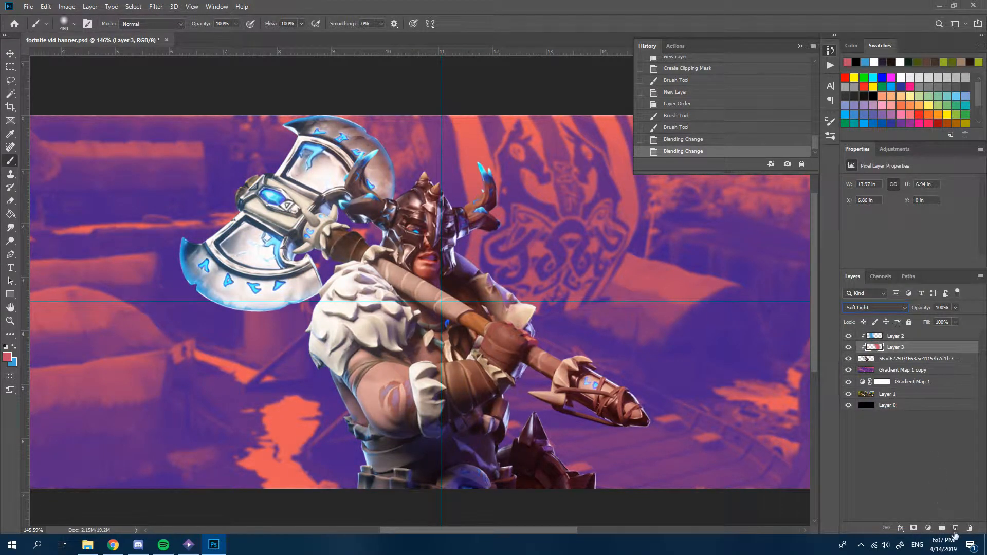
- Add a new layer between Layer 3 and Layer 2 and set the foreground colour to white
left_click(955, 528)
left_click(7, 357)
left_click_drag(85, 385, 66, 356)
left_click(291, 370)
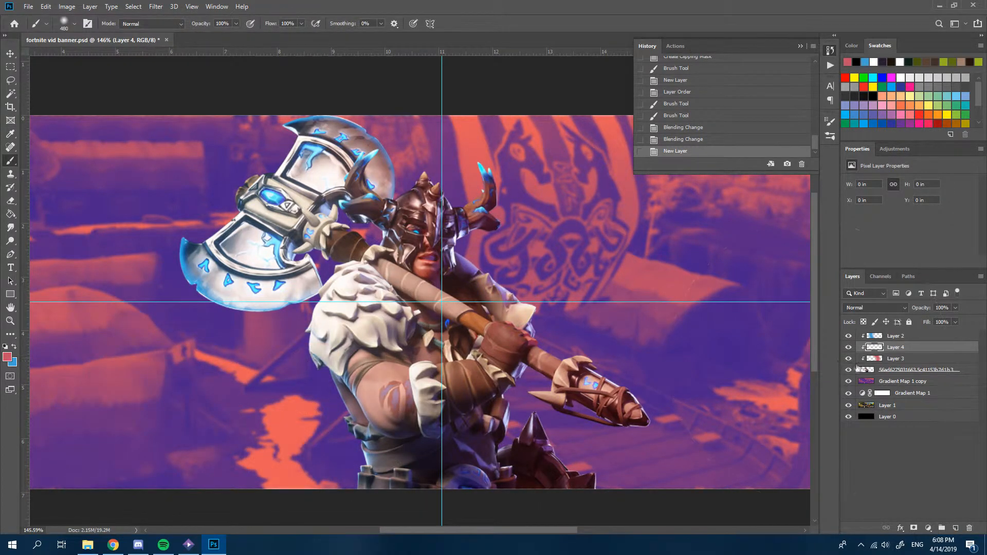
left_click(907, 395)
left_click(910, 369)
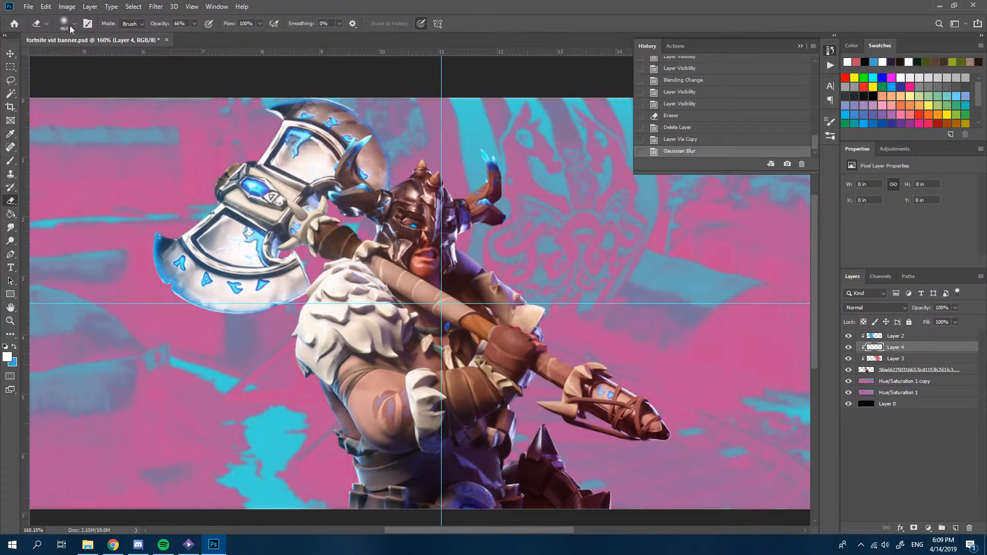
- Paint white highlights on Layer 4 over the Viking's eyes, horns, axe and far shoulder with a 47 px soft brush
left_click(74, 23)
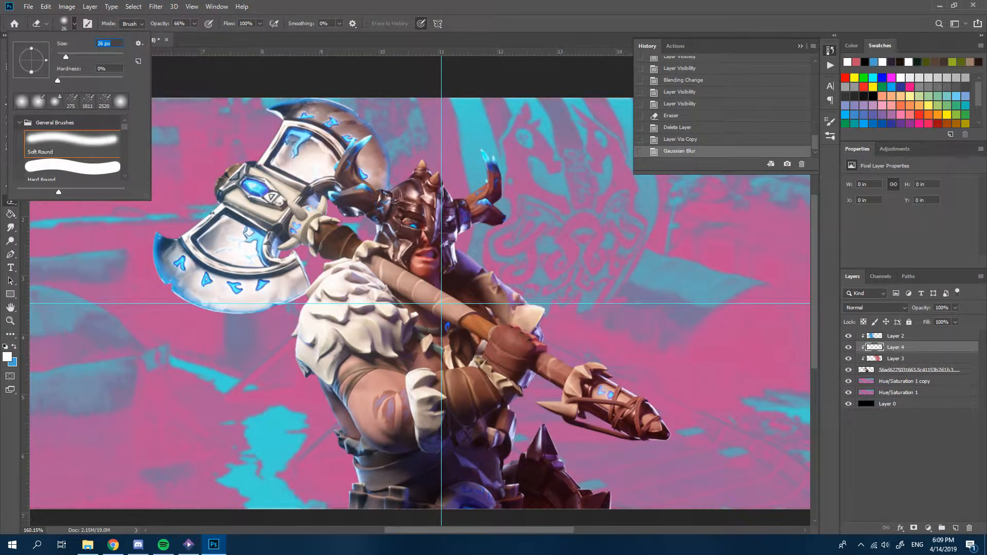
left_click_drag(408, 222, 421, 224)
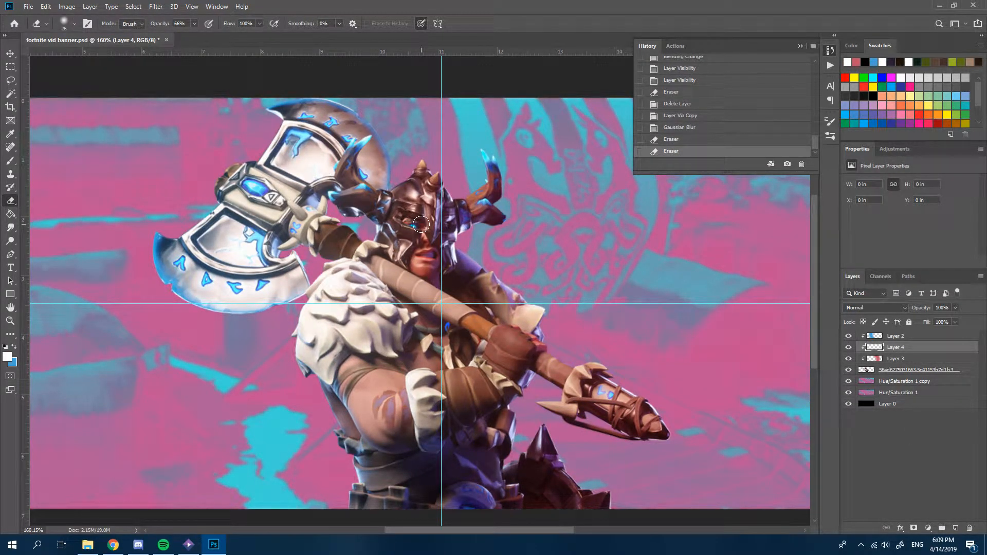
left_click(12, 161)
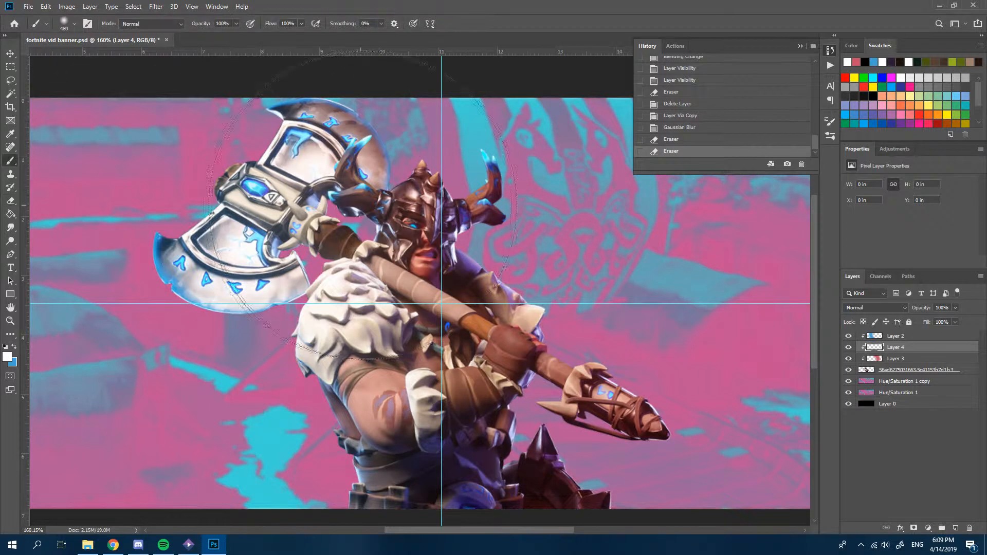
left_click(74, 24)
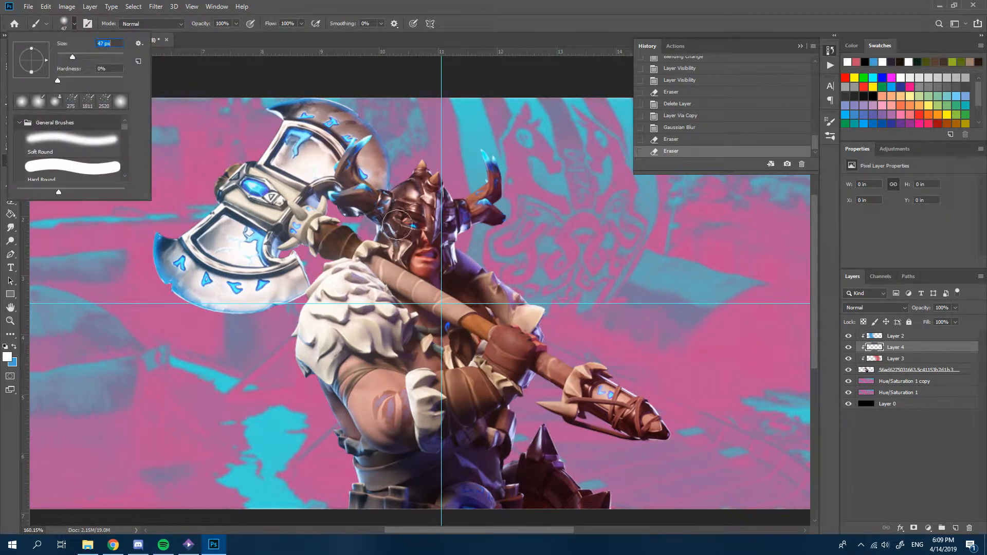
left_click_drag(400, 220, 426, 225)
left_click_drag(351, 146, 366, 139)
left_click_drag(483, 159, 487, 191)
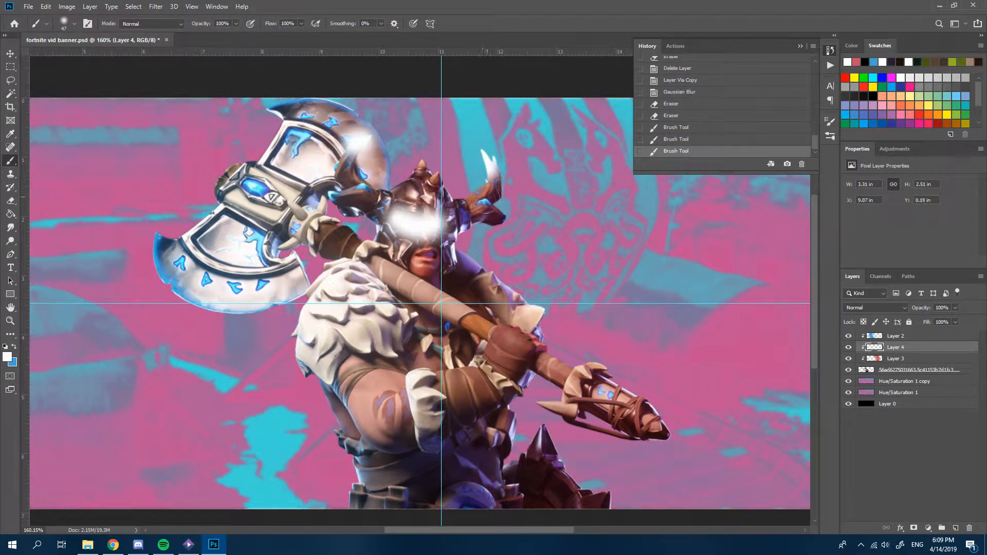
left_click_drag(594, 383, 640, 403)
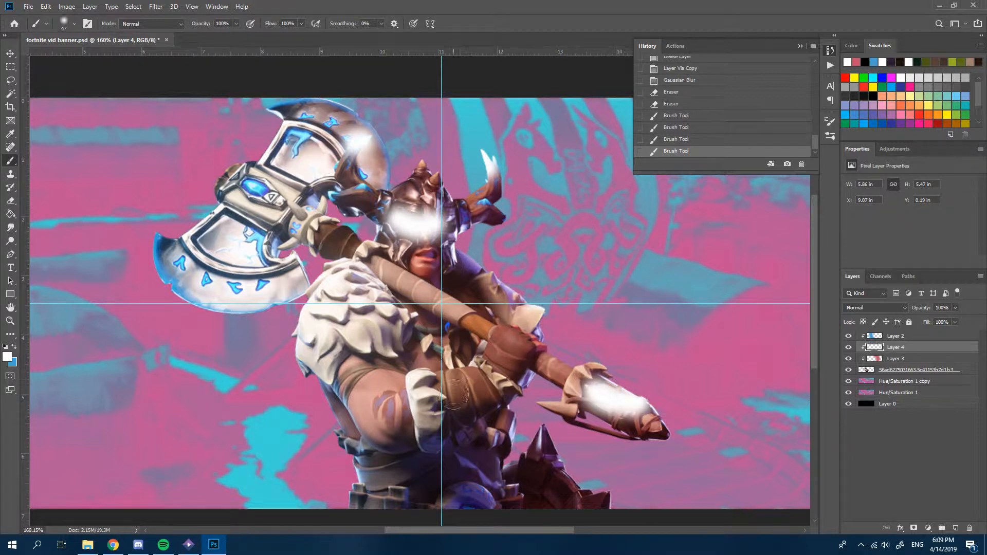
left_click_drag(246, 177, 285, 201)
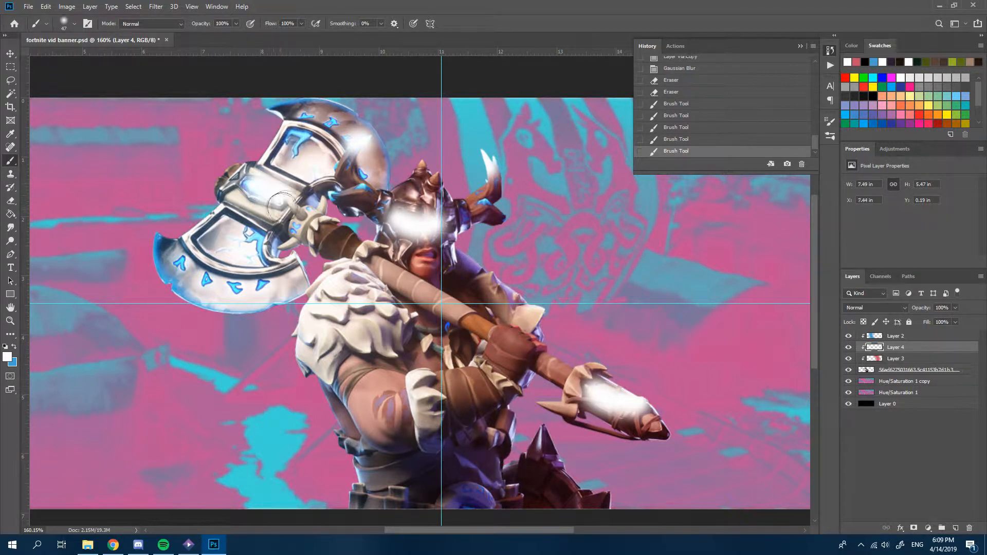
left_click_drag(184, 260, 282, 279)
left_click_drag(245, 237, 259, 258)
mouse_move(303, 165)
left_mouse_down()
mouse_move(294, 138)
mouse_move(355, 170)
mouse_move(370, 206)
mouse_move(308, 241)
left_mouse_up()
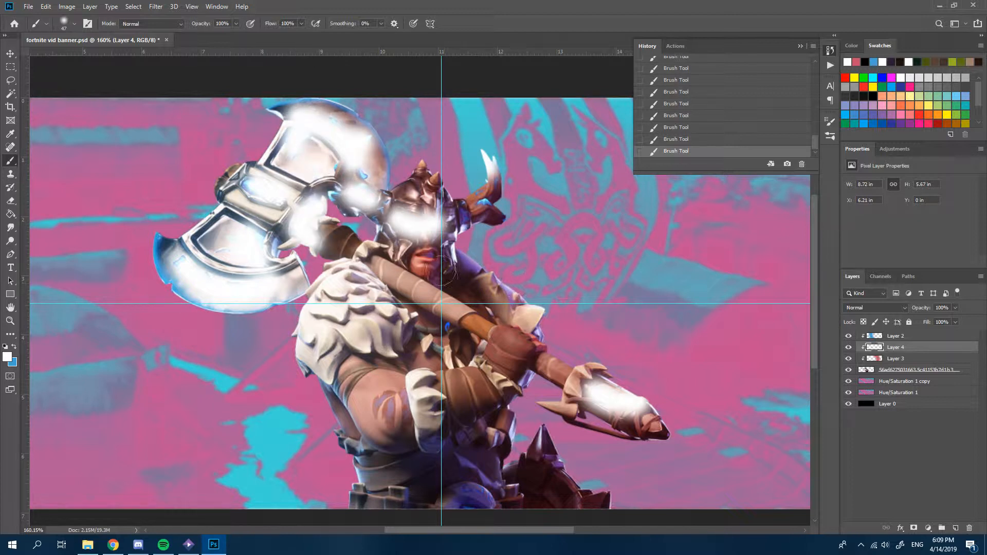
left_click_drag(483, 280, 514, 334)
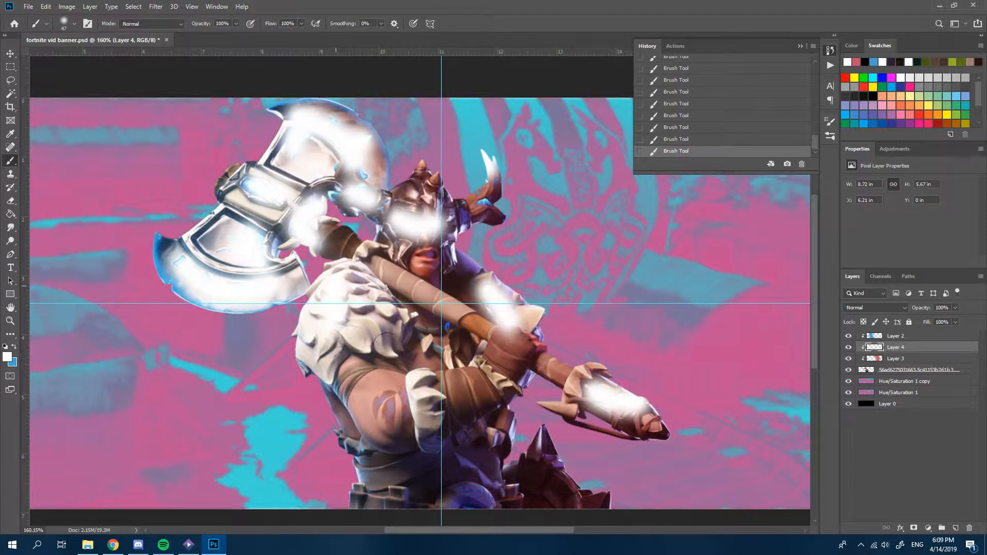
- Set Layer 4's blending mode to Soft Light and its opacity to 50%
left_click(851, 308)
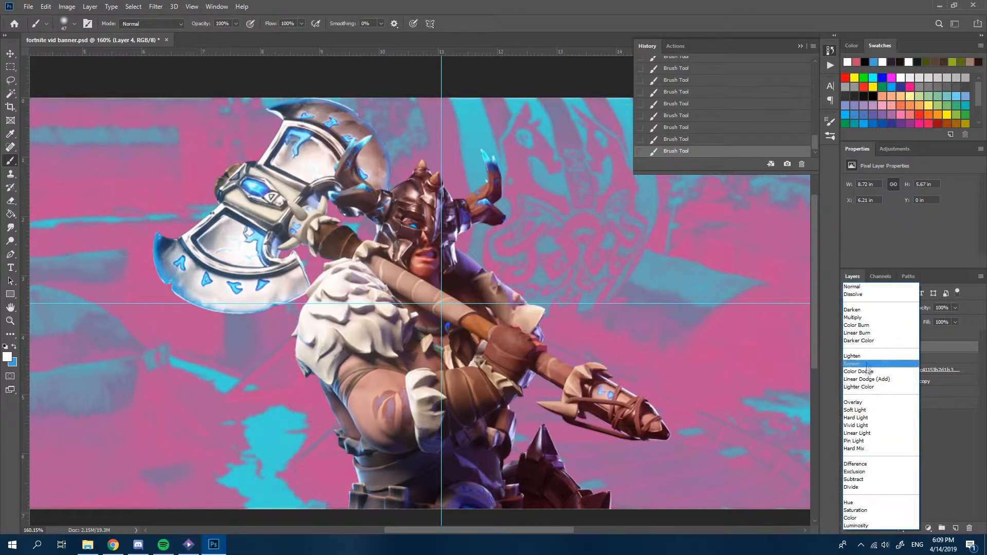
left_click(858, 411)
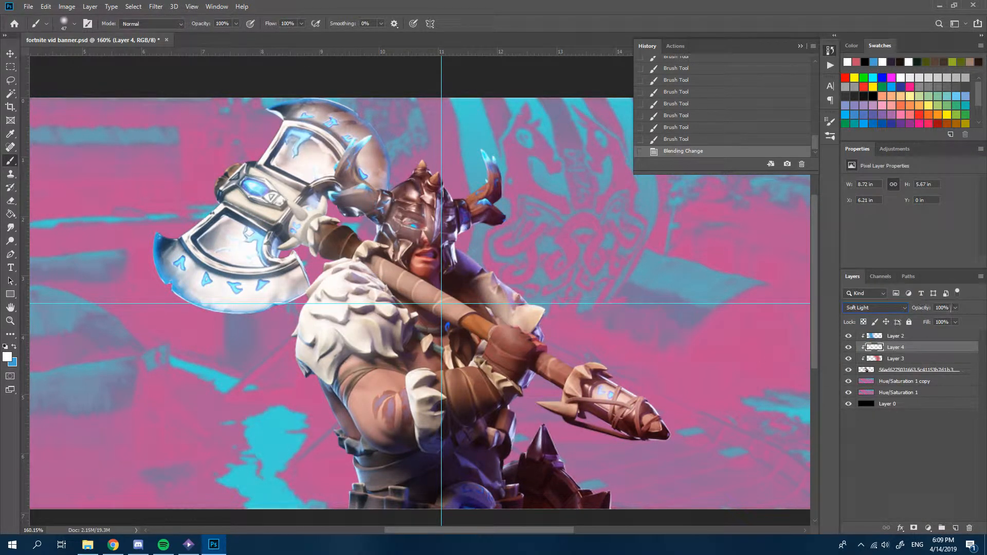
type("50")
key("Return")
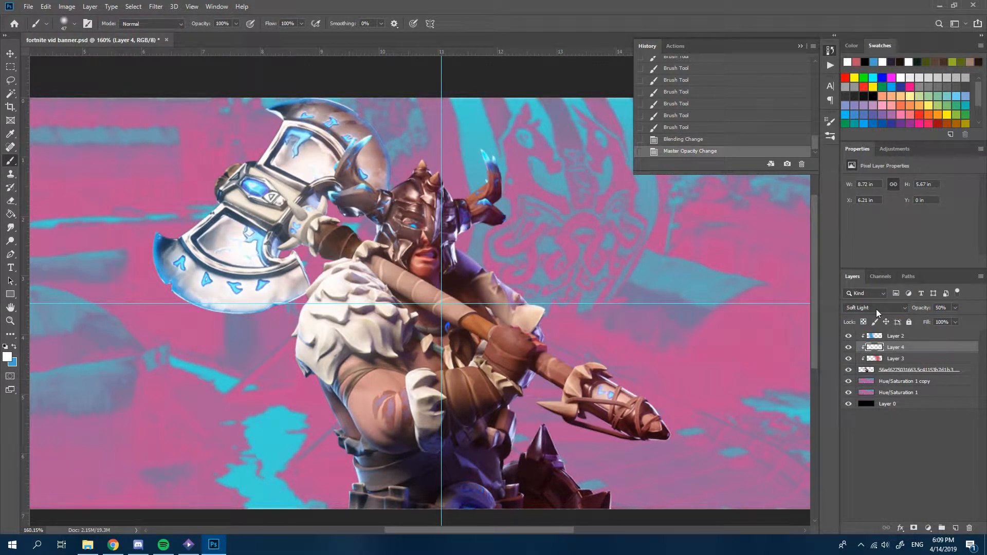
- Place the female Viking render as an embedded smart object in the banner, above Layer 4
scroll(467, 274, "down", 3)
scroll(384, 316, "up", 2)
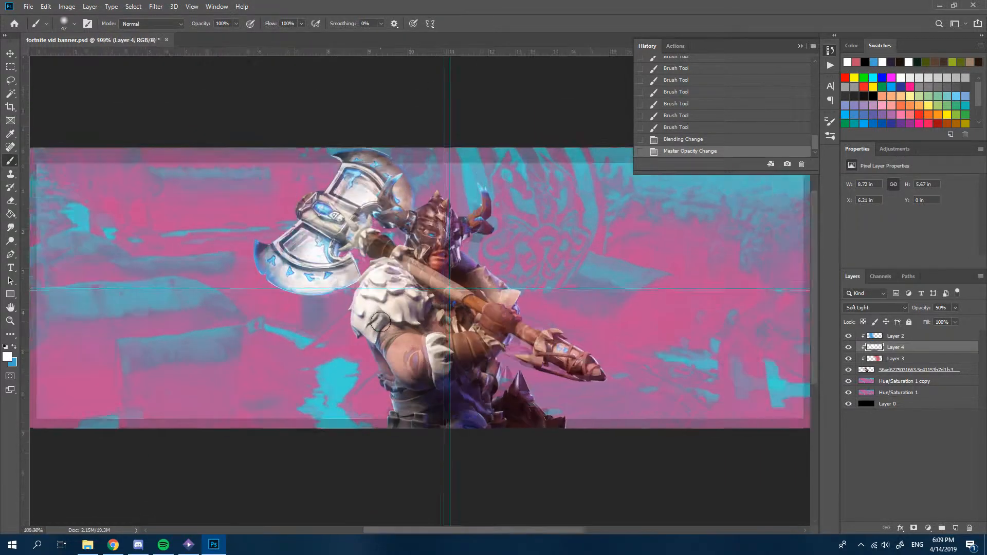
scroll(491, 375, "down", 2)
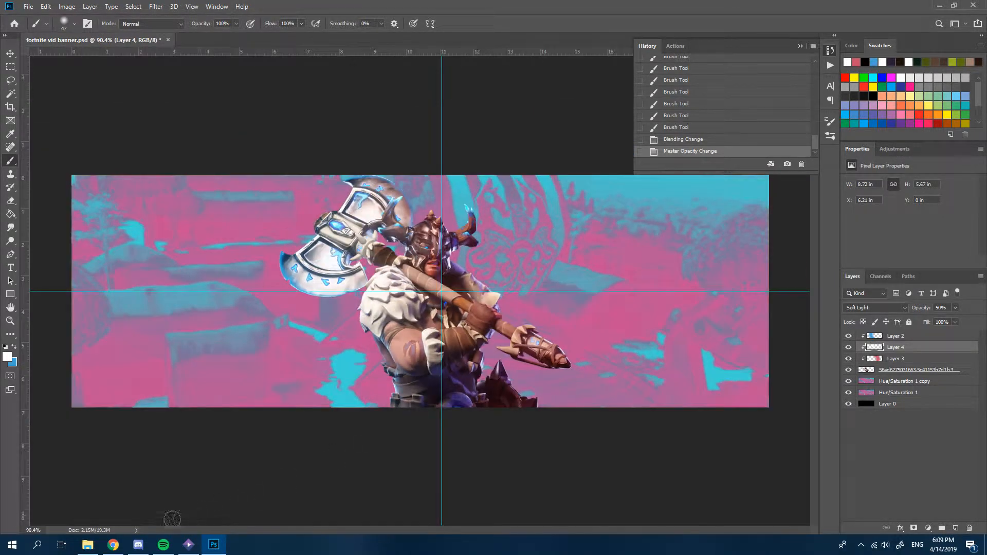
left_click_drag(0, 352, 172, 353)
key("b")
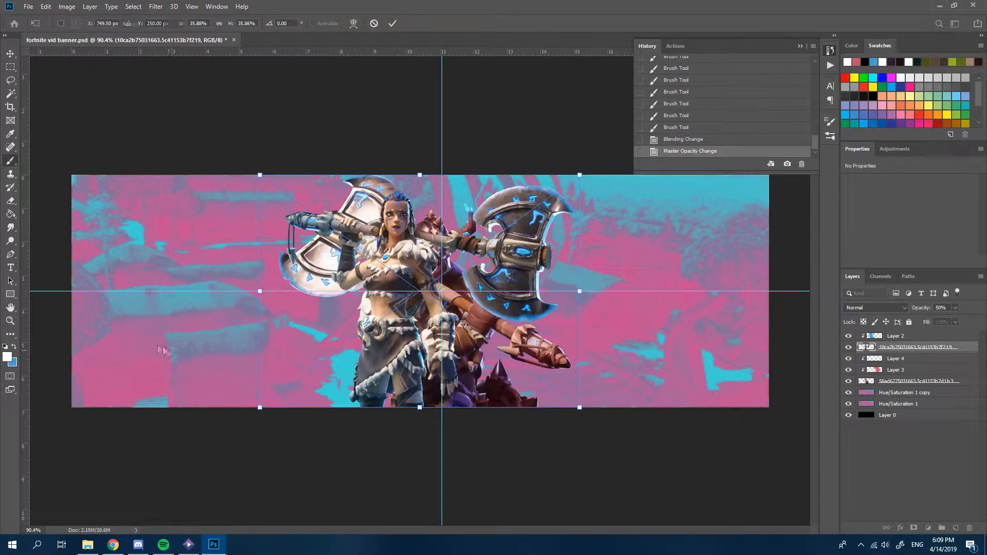
key("Return")
- Flip the female Viking render horizontally and move it about 2.4 in right and 0.2 in down
scroll(371, 247, "up", 2)
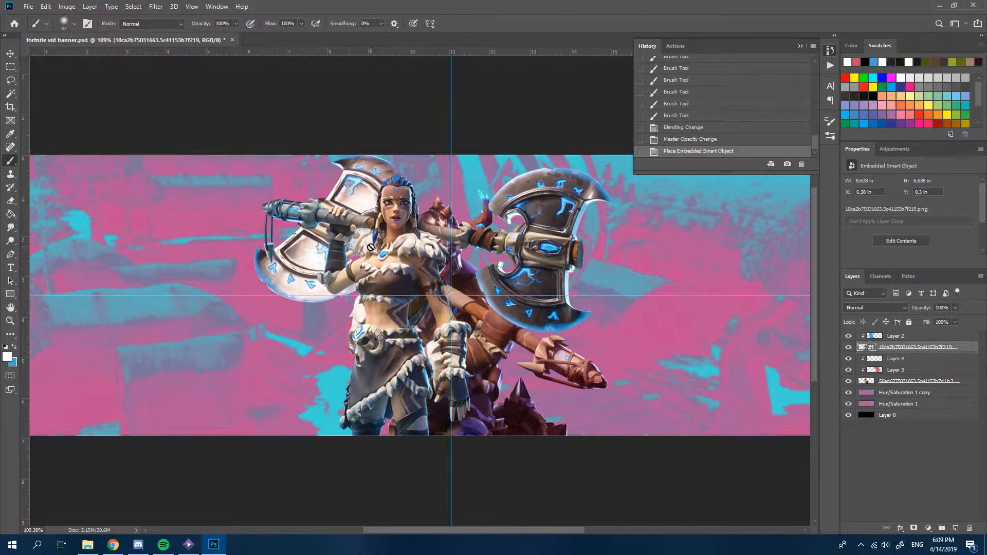
key("ctrl+t")
right_click(407, 314)
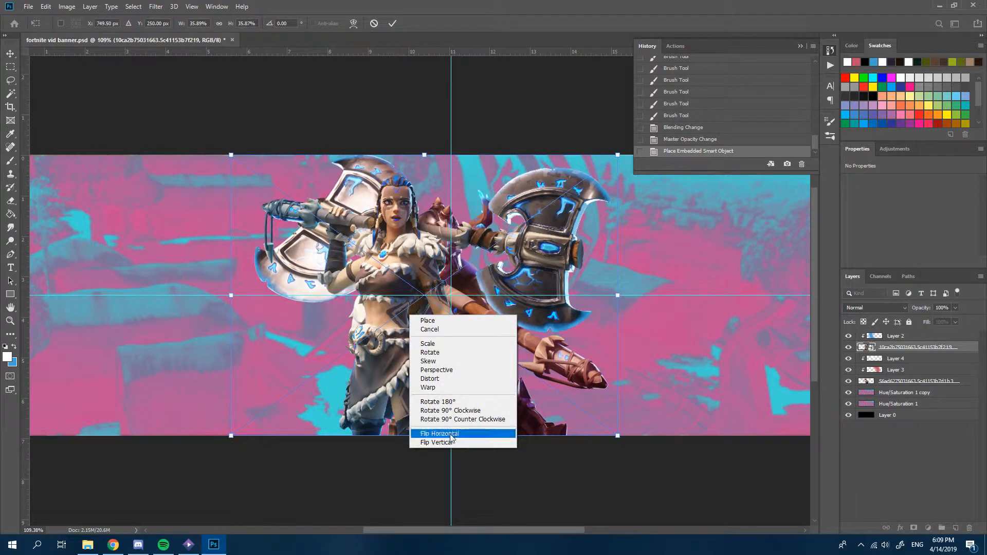
left_click(436, 433)
left_click_drag(448, 377, 556, 364)
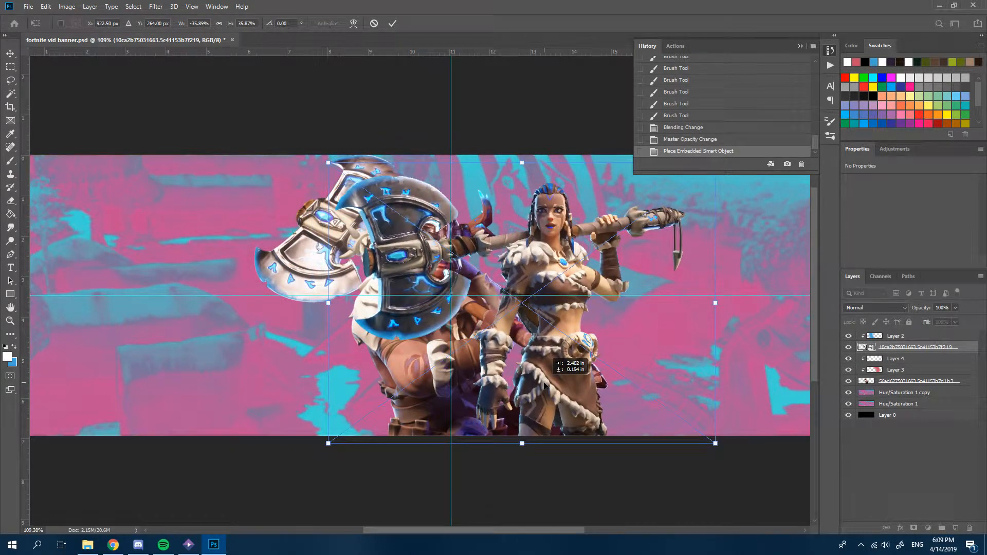
key("Return")
- Rasterize the female Viking's layer and add a new empty layer directly above it
right_click(920, 349)
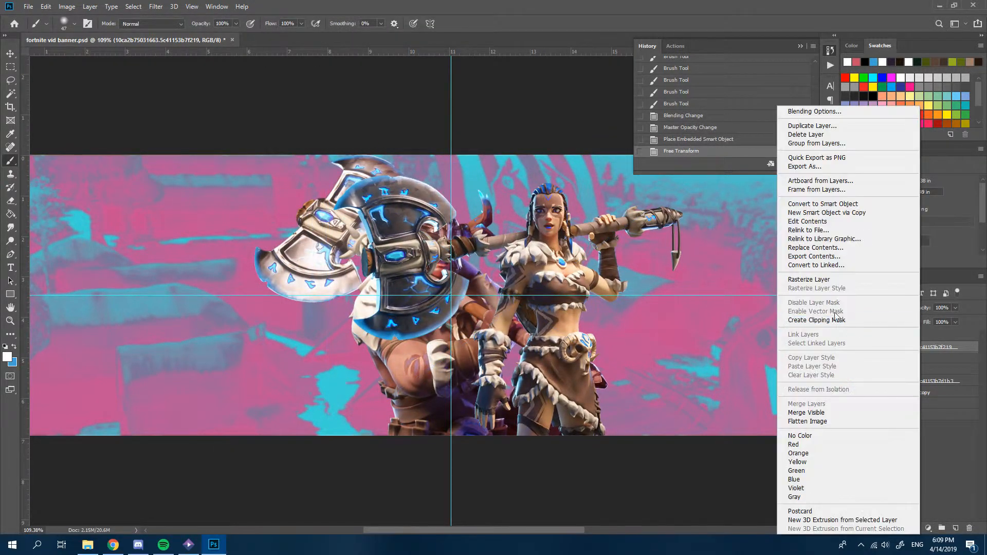
left_click(822, 280)
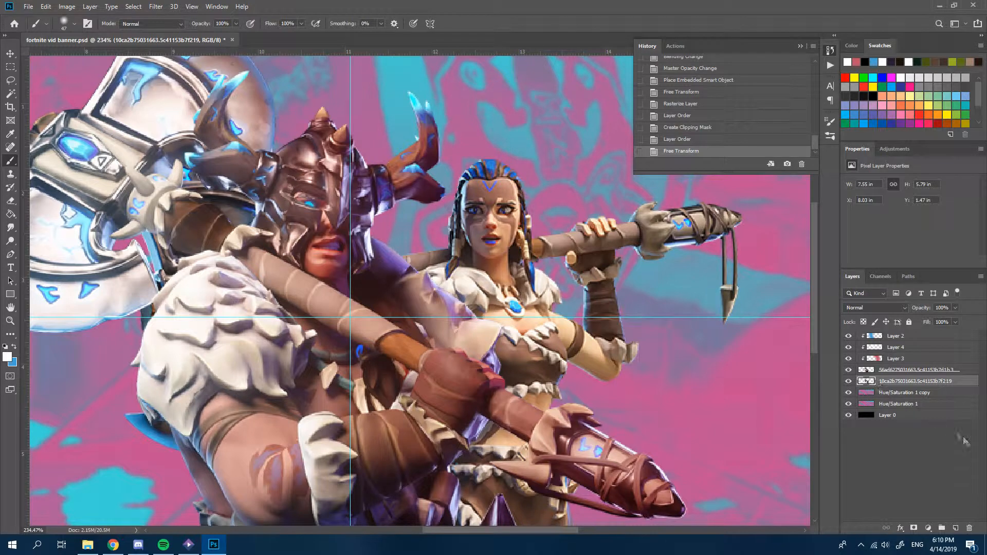
left_click(955, 528)
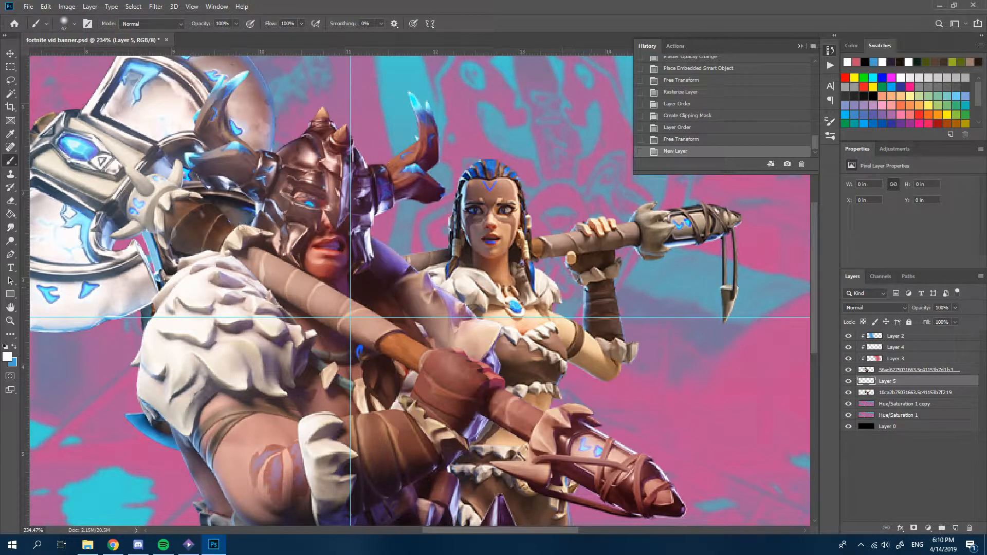
- Paint white highlights over the woman's forehead, weapon handle and necklace on Layer 5, clipping that layer to her render
left_click_drag(455, 176, 493, 206)
mouse_move(596, 241)
left_mouse_down()
mouse_move(688, 216)
mouse_move(665, 222)
left_mouse_up()
left_click(865, 386, "alt")
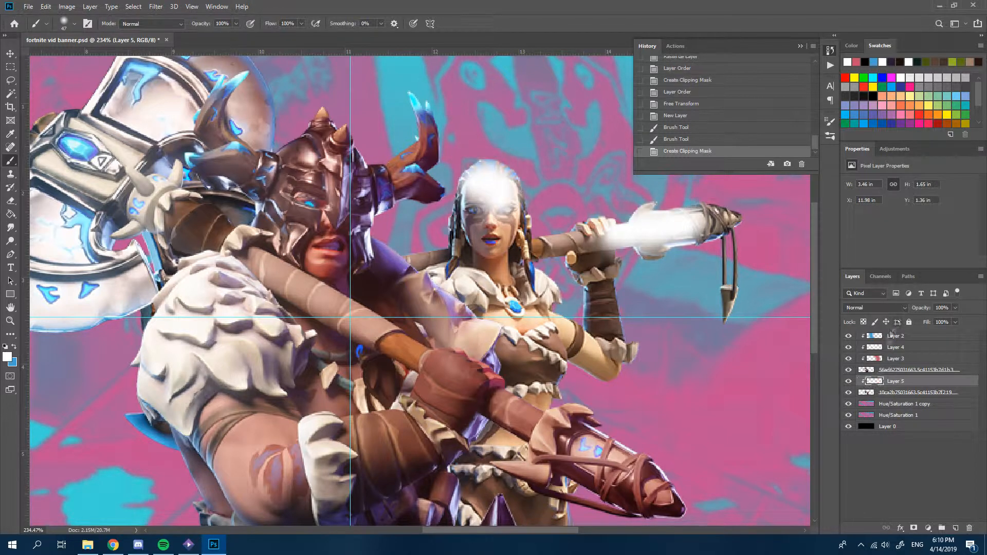
left_click_drag(498, 302, 514, 309)
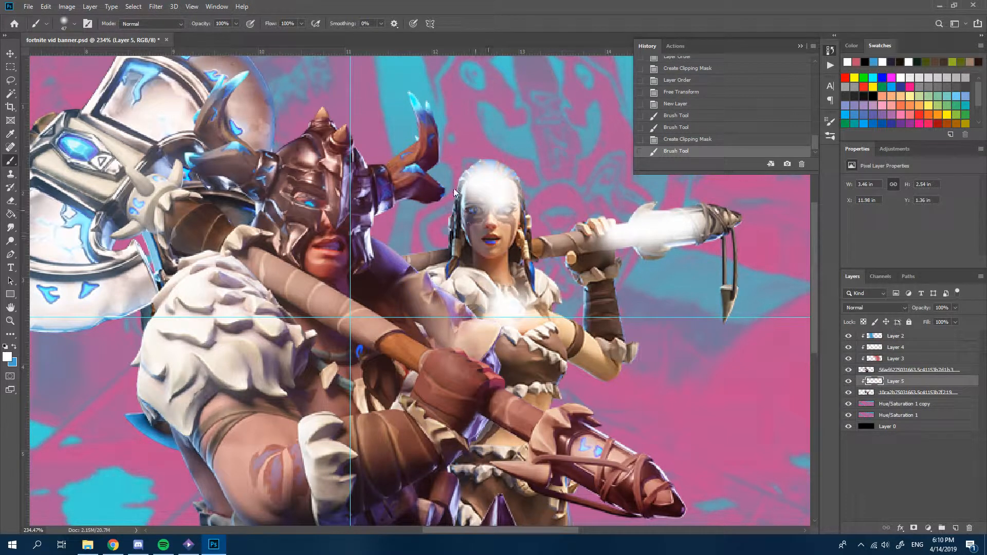
- Paint more white highlights over the woman's head, chest and forearm on Layer 5
left_click_drag(454, 192, 483, 211)
scroll(466, 268, "down", 1)
left_click_drag(554, 330, 596, 355)
mouse_move(507, 334)
left_mouse_down()
mouse_move(534, 360)
mouse_move(558, 355)
left_mouse_up()
- Set Layer 5 to Soft Light at 50% opacity and merge it with the female Viking's render layer
left_click(874, 307)
left_click(863, 409)
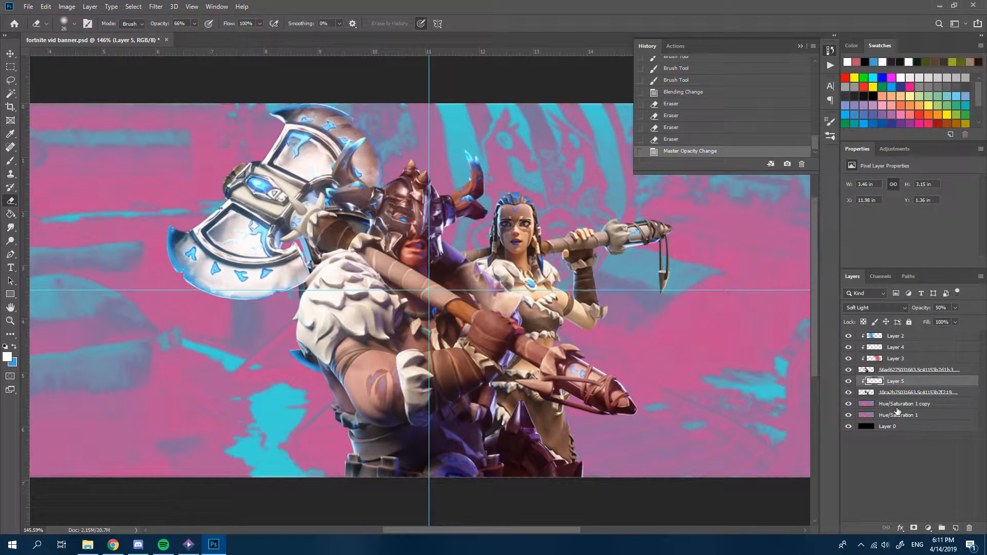
left_click(917, 393, "shift")
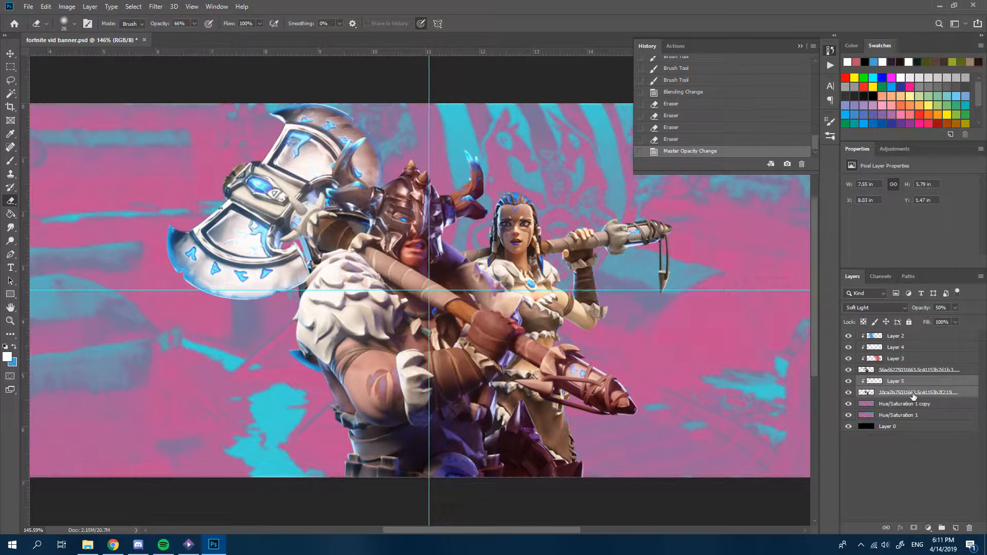
key("ctrl+e")
left_click(931, 528)
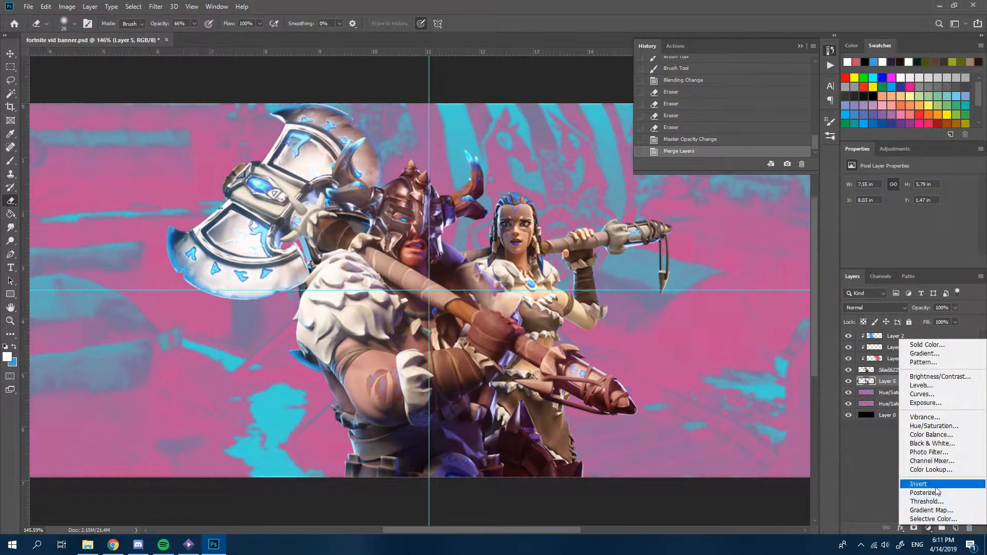
left_click(941, 522)
key("Delete")
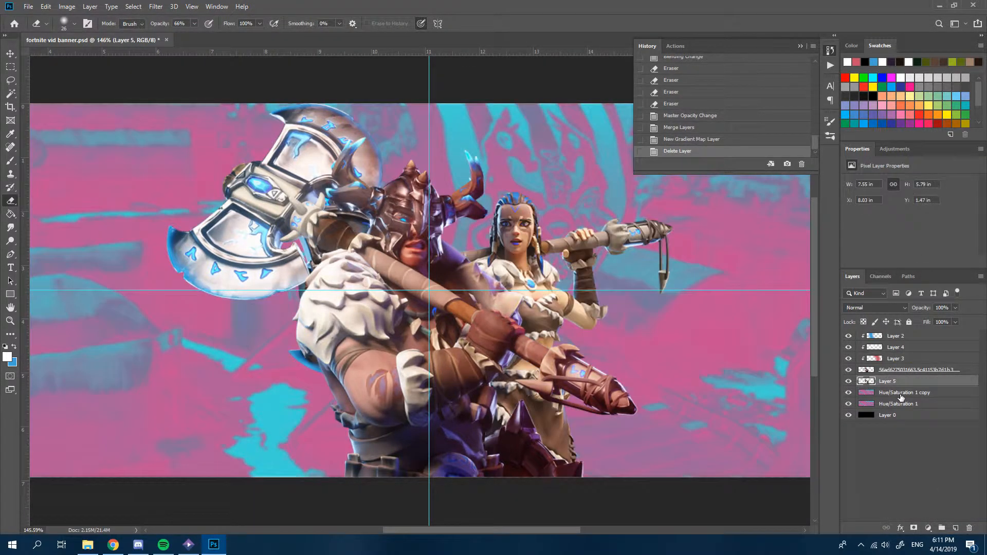
- Add a pink-to-blue Gradient Map adjustment layer directly above the woman's merged Layer 5 and clip it to that layer
left_click(900, 393)
left_click_drag(900, 403, 895, 395)
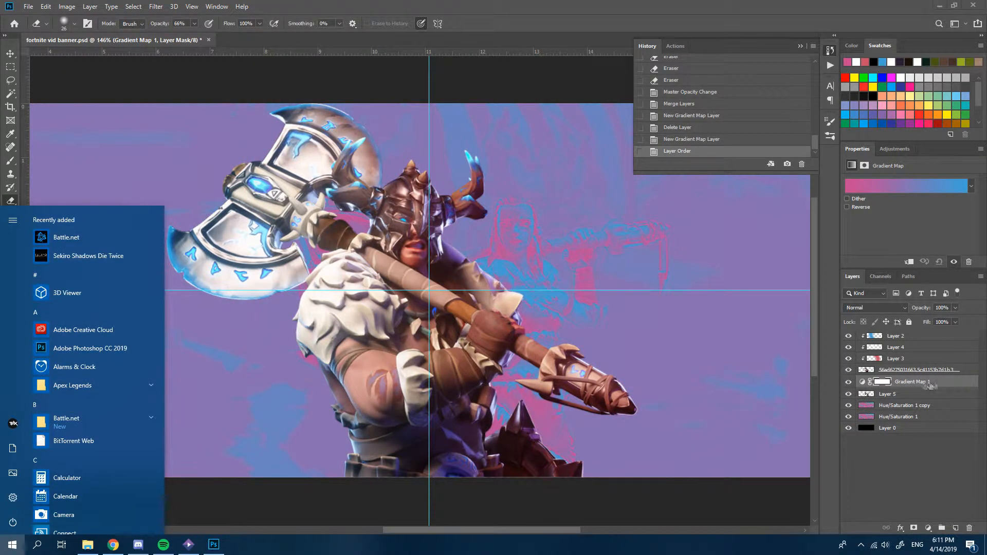
left_click(868, 391)
left_click(865, 387, "alt")
scroll(475, 288, "down", 4)
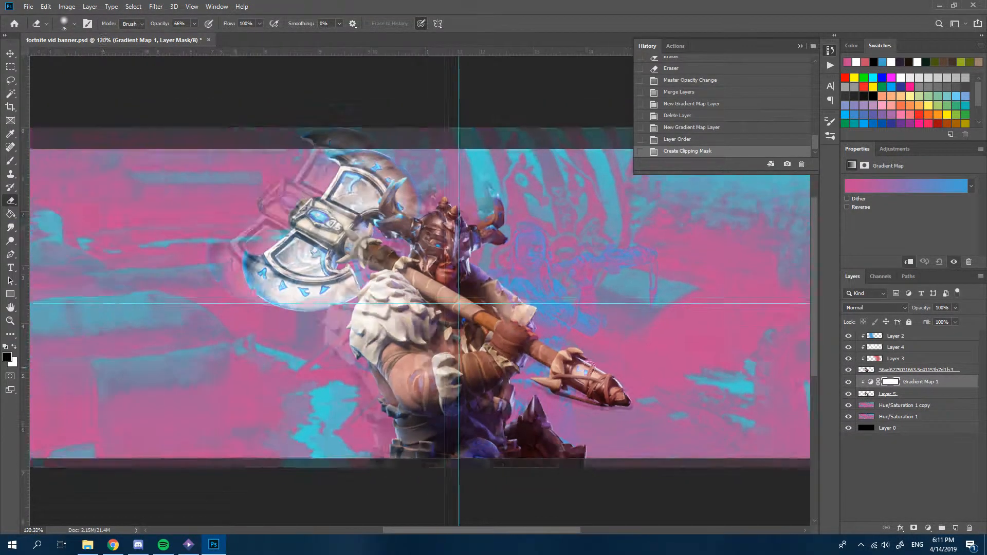
scroll(568, 250, "up", 8)
scroll(537, 219, "up", 1)
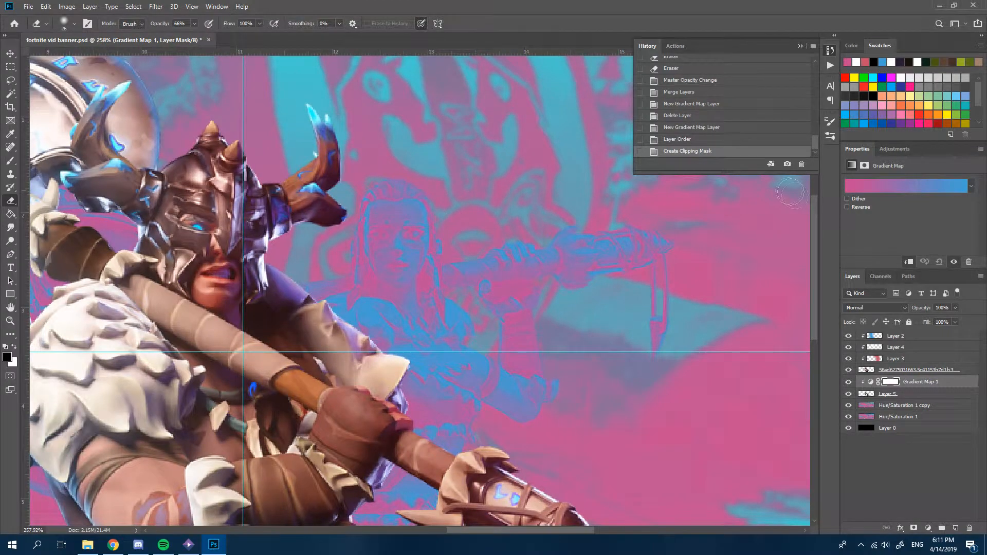
- Try reversing the colours of the woman's gradient map
left_click(847, 206)
left_click(847, 206)
scroll(511, 250, "down", 7)
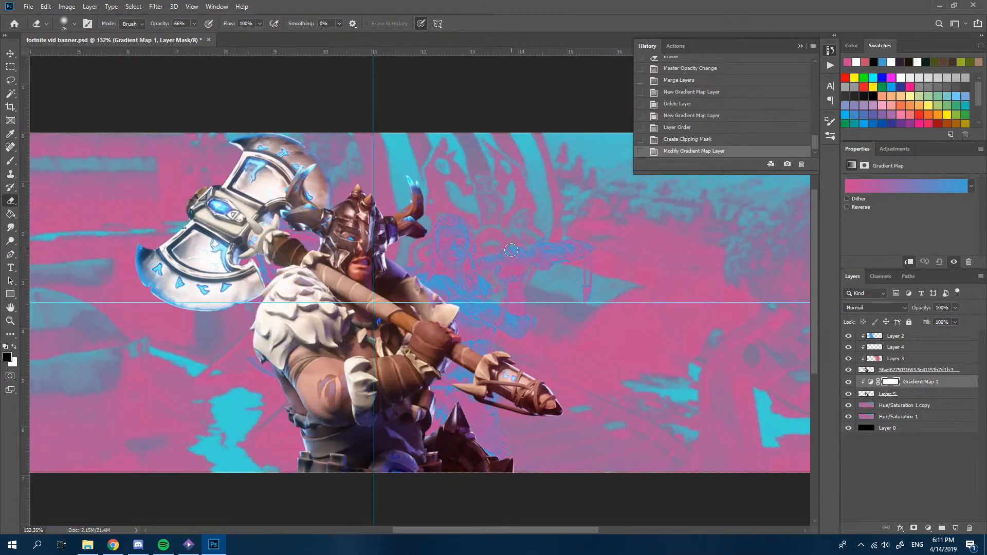
scroll(496, 247, "down", 2)
scroll(546, 254, "up", 3)
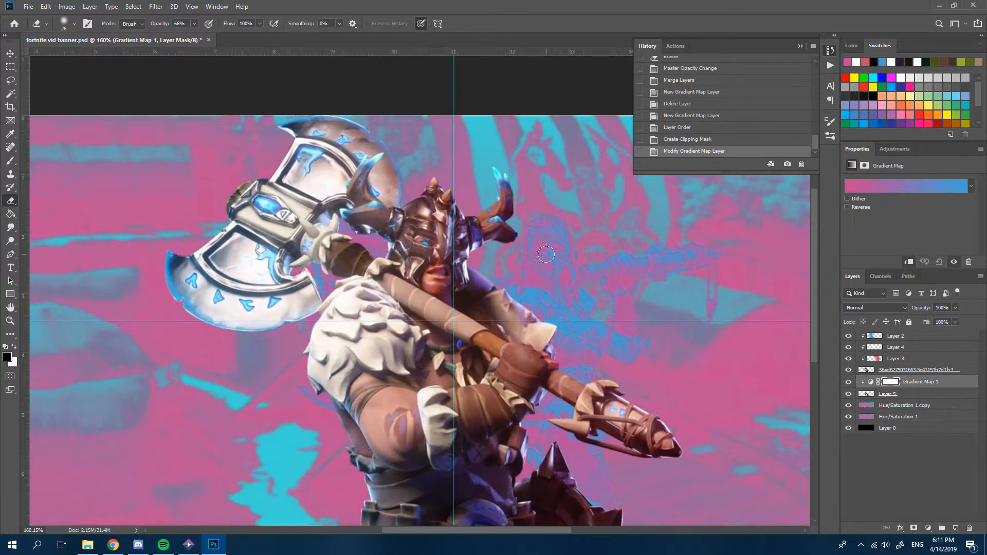
- Change the gradient map's pink colour stop to the darker pink #b53680 and apply the gradient
left_click(896, 188)
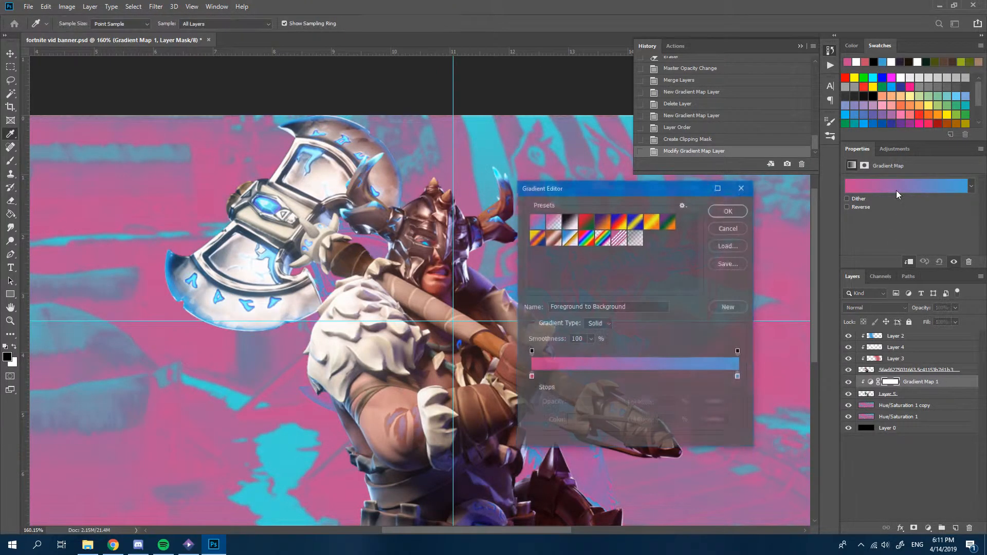
left_click_drag(643, 183, 205, 175)
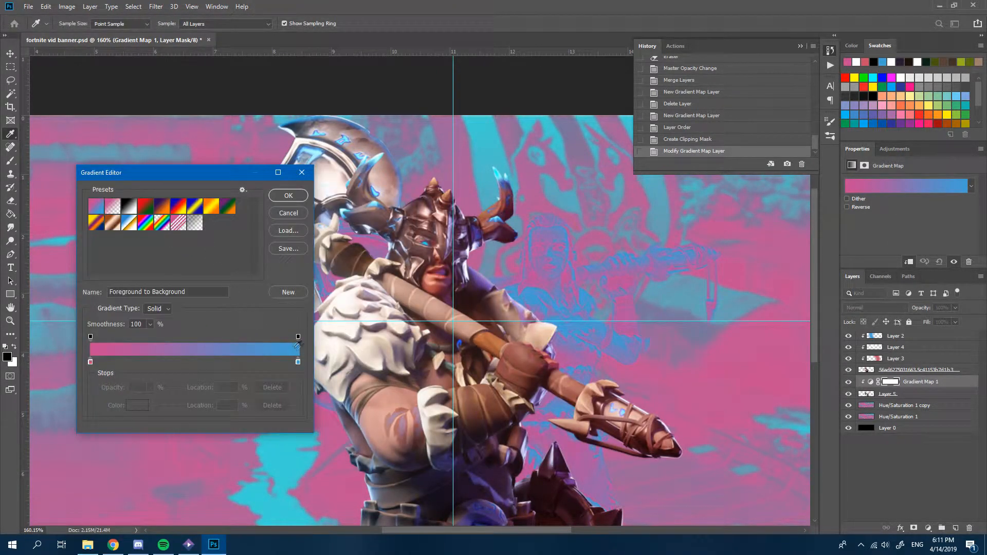
double_click(297, 362)
left_click(155, 389)
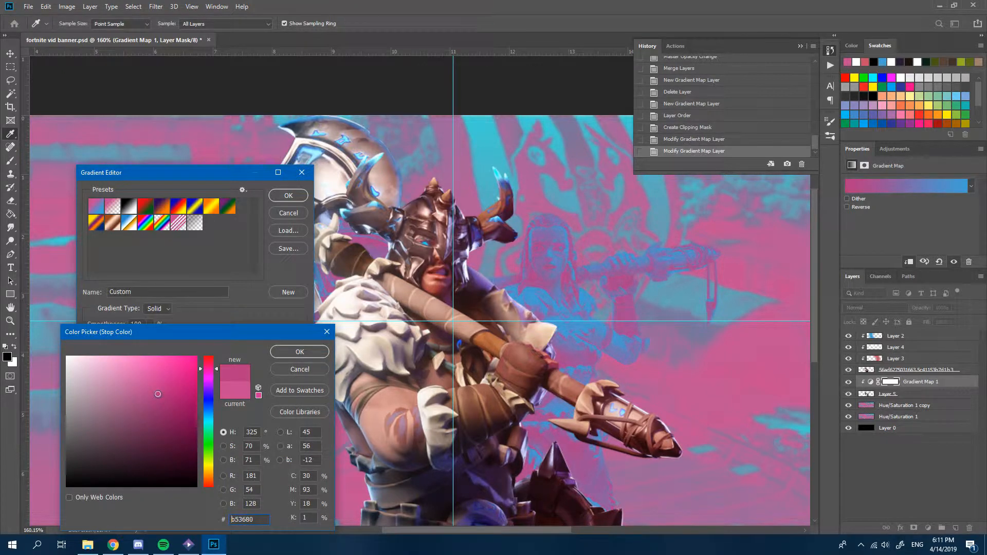
left_click(326, 352)
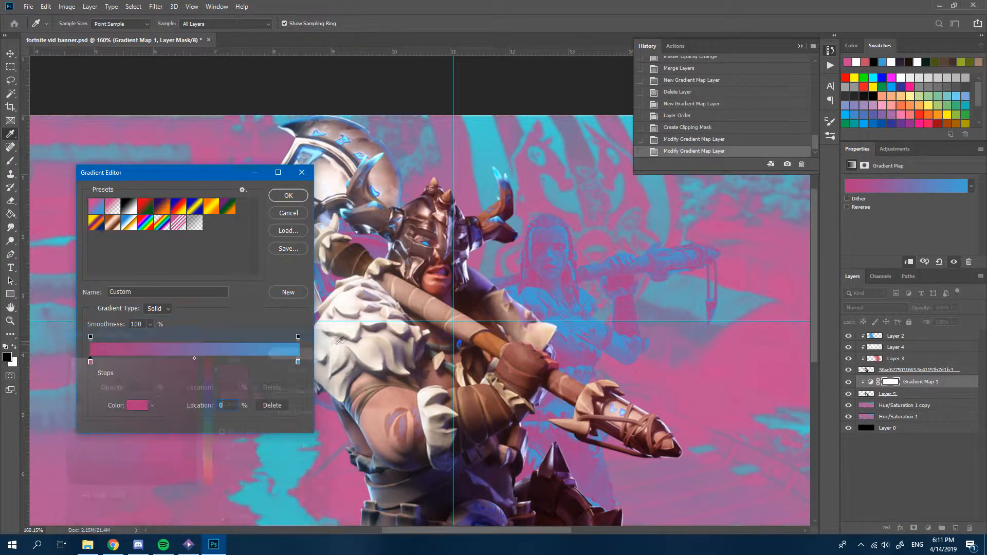
left_click(288, 195)
key("e")
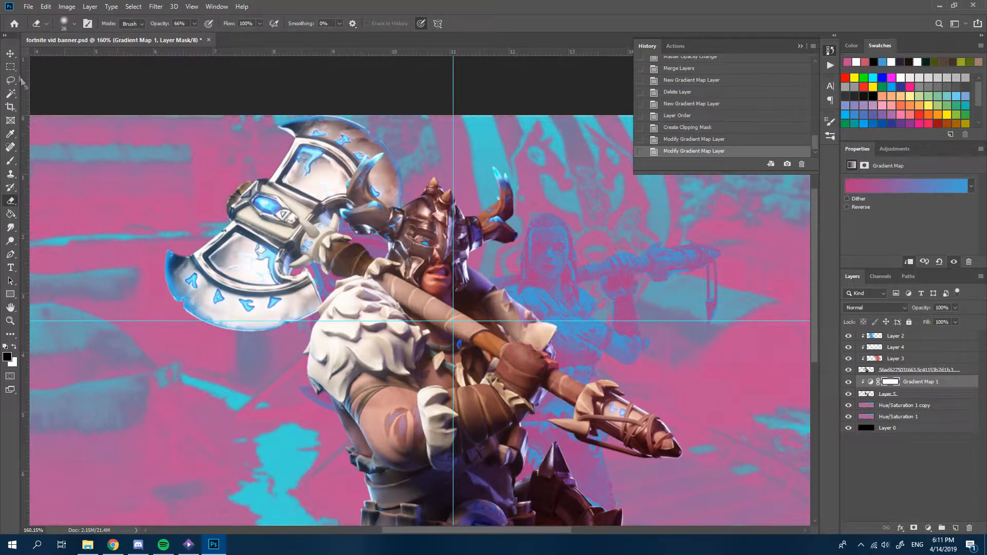
- Clear a rectangular area over the man's axe and shoulder from the Gradient Map mask and Layer 5, and deselect
left_click(10, 67)
left_click_drag(184, 173, 402, 439)
key("Delete")
left_click(870, 381)
left_click(869, 394)
key("Delete")
key("ctrl+d")
scroll(430, 266, "down", 1)
scroll(430, 265, "down", 6)
scroll(550, 282, "up", 5)
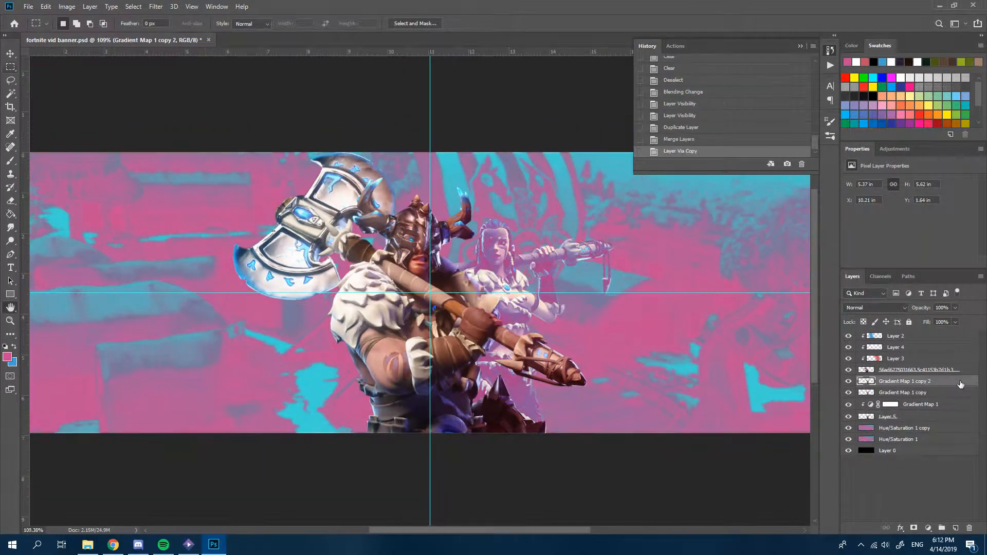
- Give the Gradient Map 1 copy 2 layer a black drop shadow with a smaller size and 16% opacity
double_click(878, 358)
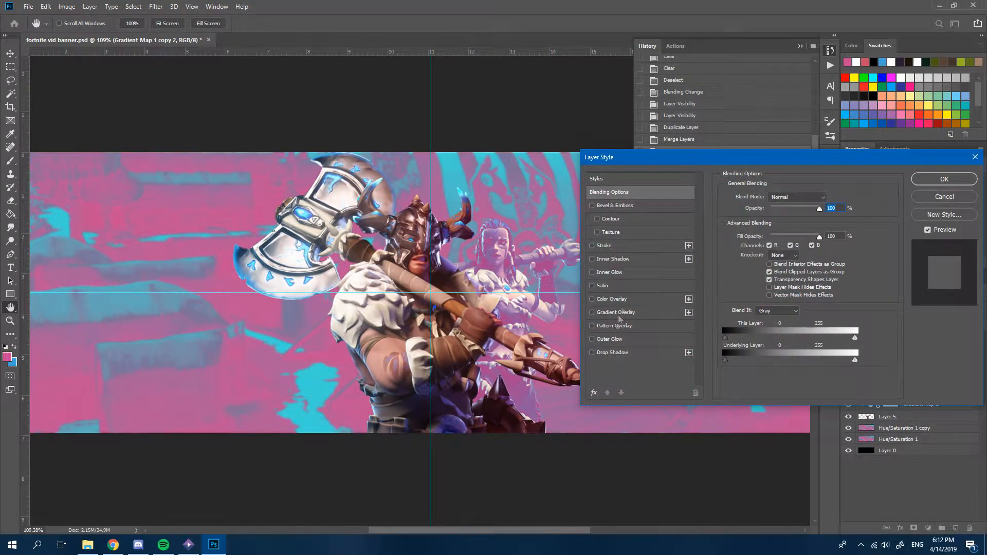
left_click(619, 354)
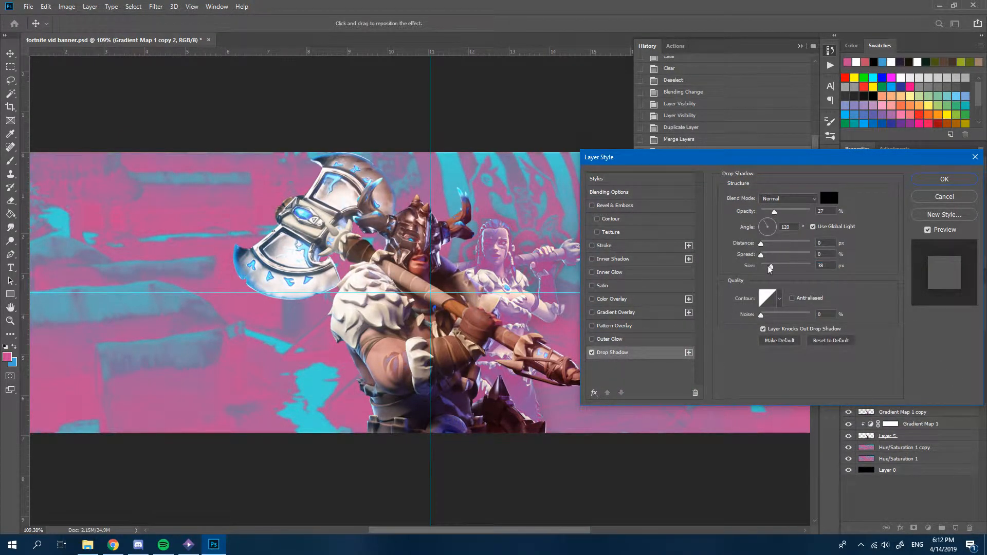
left_click_drag(769, 268, 765, 268)
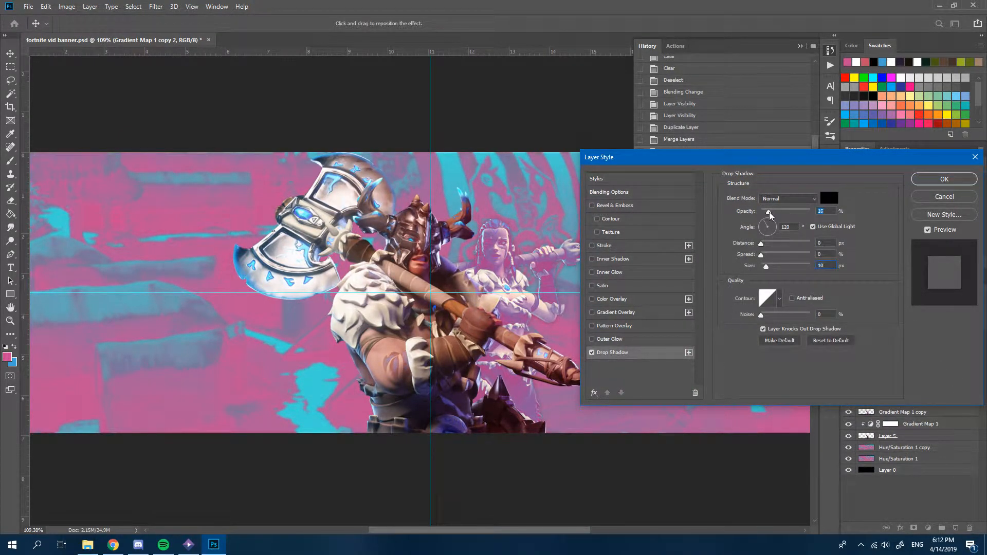
- Add a 4 px inside stroke in light cyan #71eef7 to the woman's copied layer and apply the layer style
left_click(603, 248)
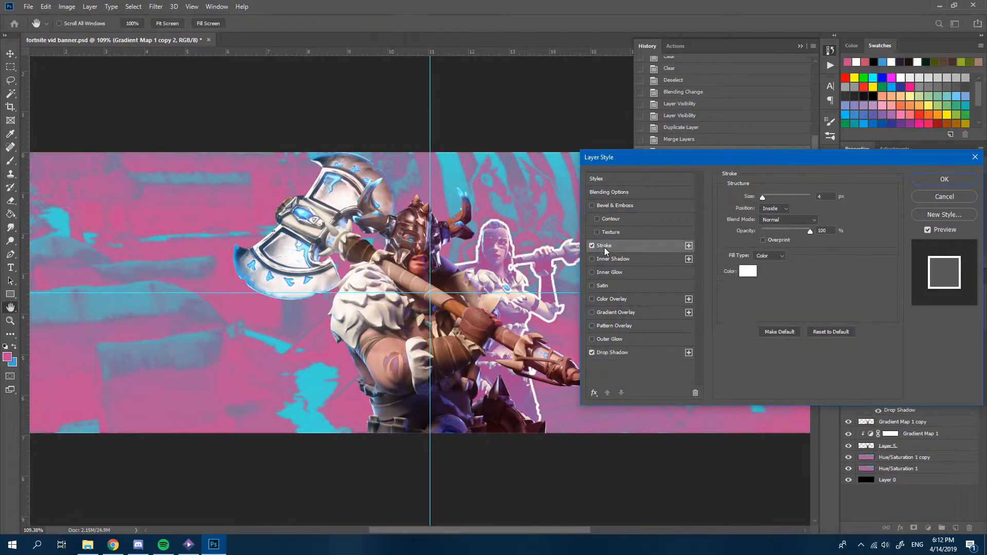
left_click(748, 271)
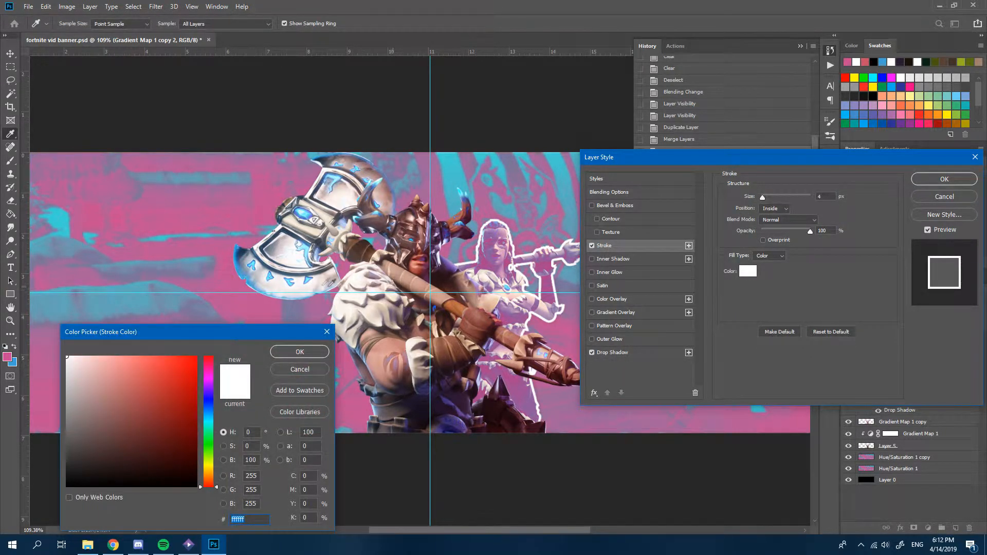
left_click(309, 277)
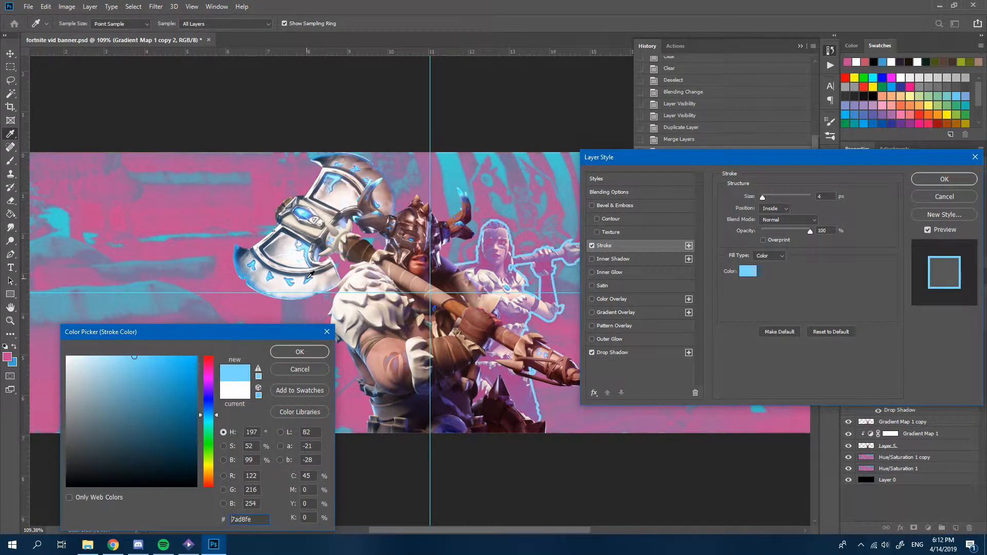
left_click(306, 211)
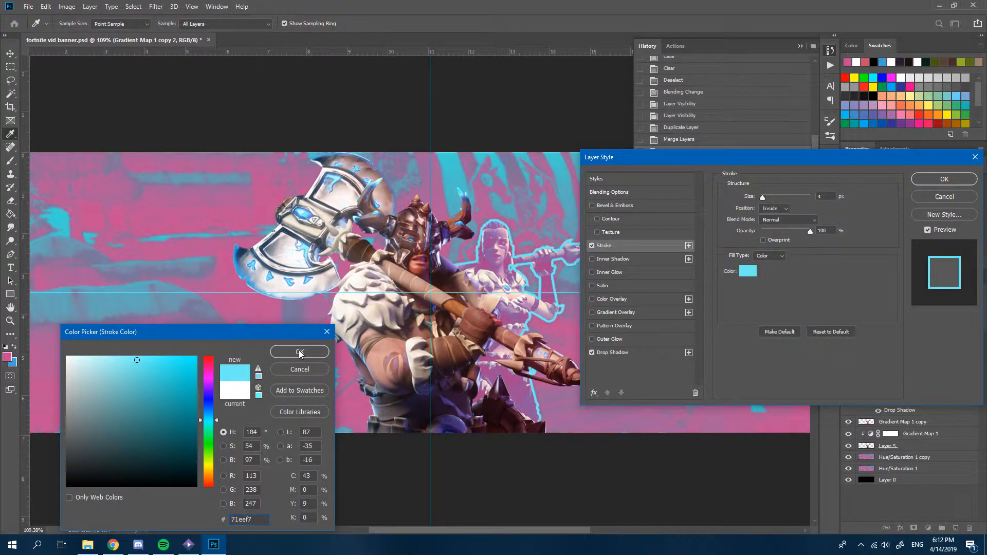
left_click(299, 353)
left_click(944, 179)
key("m")
- Set the outlined copy's fill to 0% and merge it with a new empty layer above it
scroll(603, 270, "up", 3)
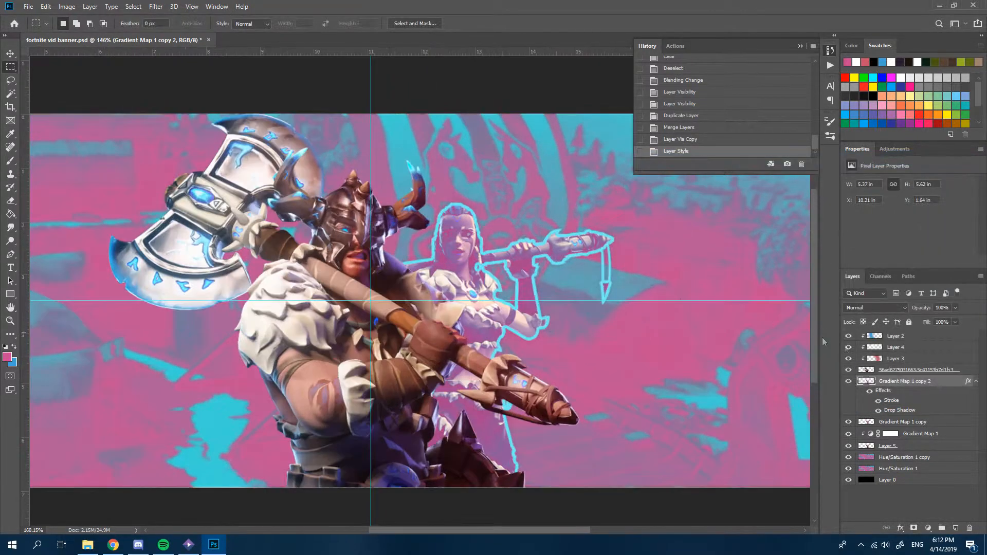
type("0")
key("Return")
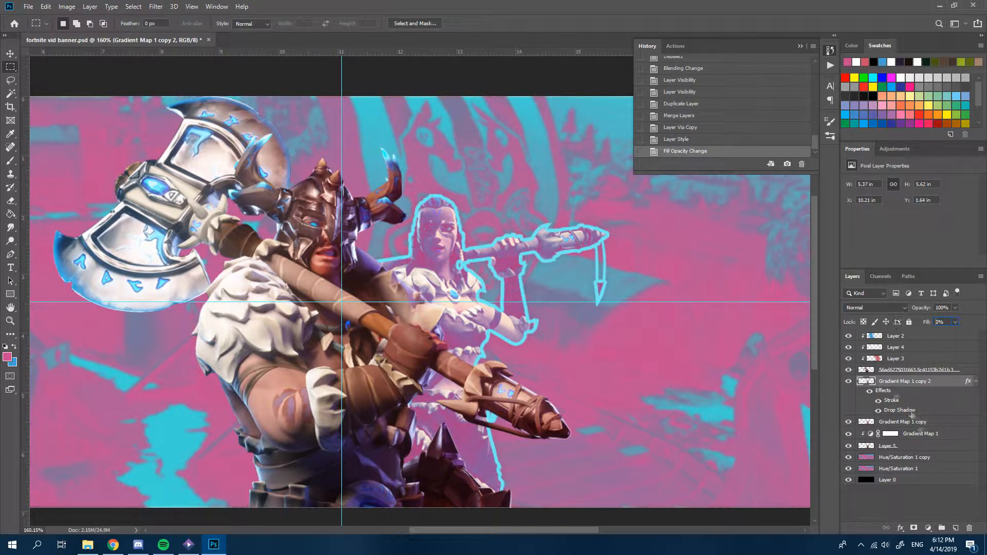
left_click(955, 528)
key("ctrl+e")
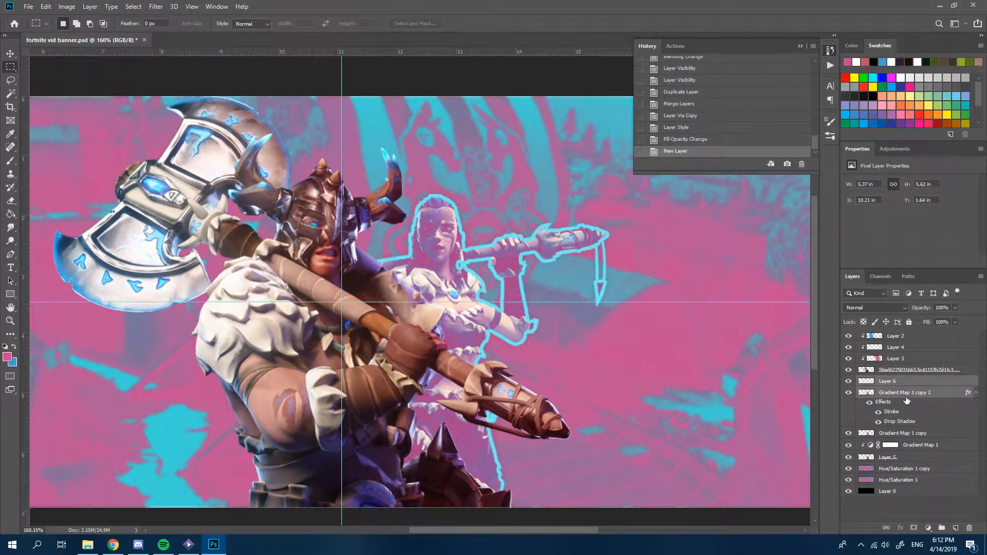
- Shift the merged cyan outline slightly to the right of the woman with Free Transform
key("ctrl+t")
left_click_drag(465, 245, 476, 244)
key("Return")
- Erase the part of the cyan outline that crosses the woman's face and hair on Layer 6
scroll(508, 224, "up", 4)
scroll(507, 224, "up", 1)
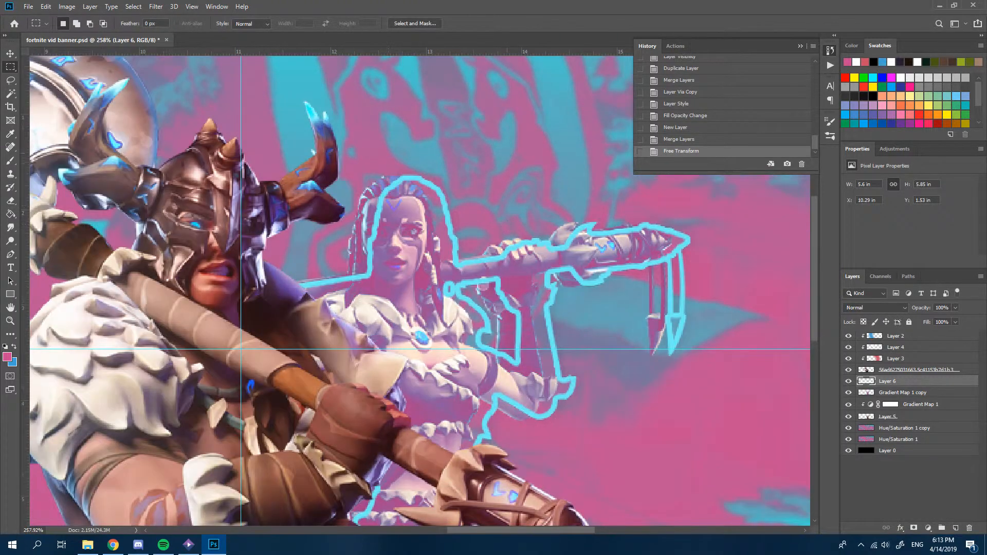
left_click(9, 202)
left_click_drag(368, 272, 380, 218)
mouse_move(380, 236)
left_mouse_down()
mouse_move(385, 193)
mouse_move(396, 189)
left_mouse_up()
left_click(385, 194)
left_click(396, 190)
left_click(376, 276)
left_click_drag(376, 276, 353, 276)
left_click(366, 267)
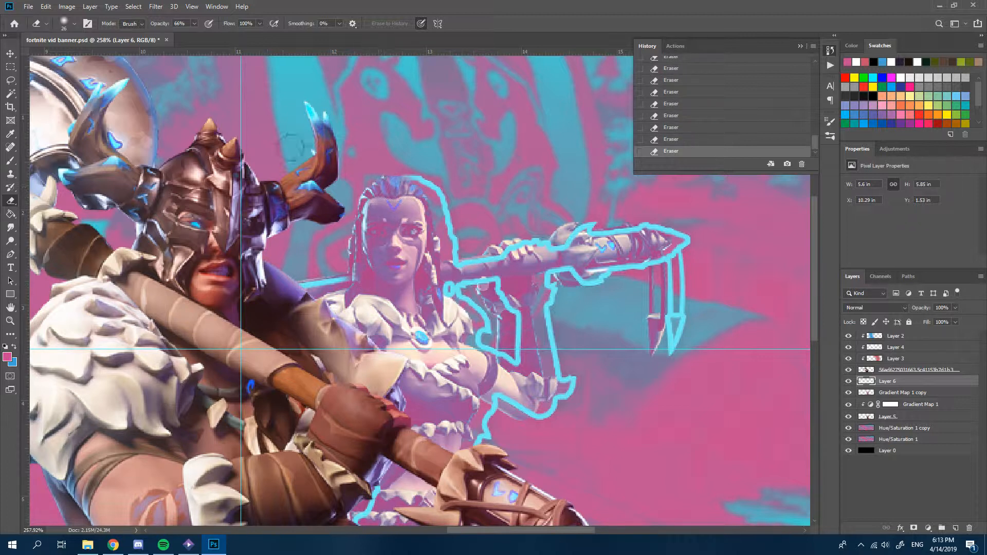
- Raise the eraser opacity to 100% and erase the outline segments crossing the woman's weapon and arm
left_click_drag(194, 23, 177, 37)
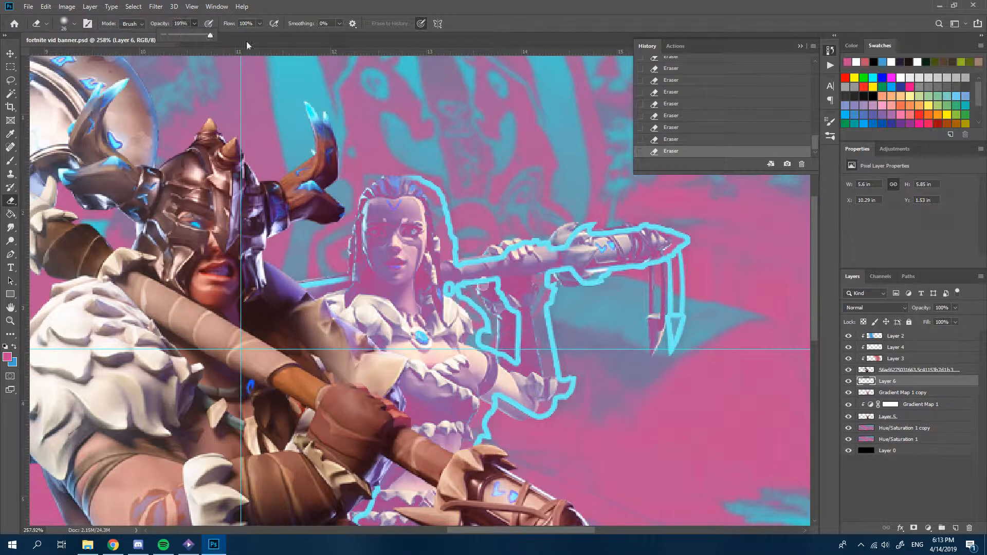
mouse_move(448, 273)
left_mouse_down()
mouse_move(579, 243)
mouse_move(584, 224)
mouse_move(642, 221)
left_mouse_up()
mouse_move(499, 283)
left_mouse_down()
mouse_move(500, 283)
mouse_move(475, 289)
mouse_move(520, 289)
mouse_move(492, 275)
mouse_move(436, 280)
left_mouse_up()
key("ctrl+z")
mouse_move(508, 281)
left_mouse_down()
mouse_move(515, 353)
mouse_move(516, 345)
mouse_move(488, 396)
left_mouse_up()
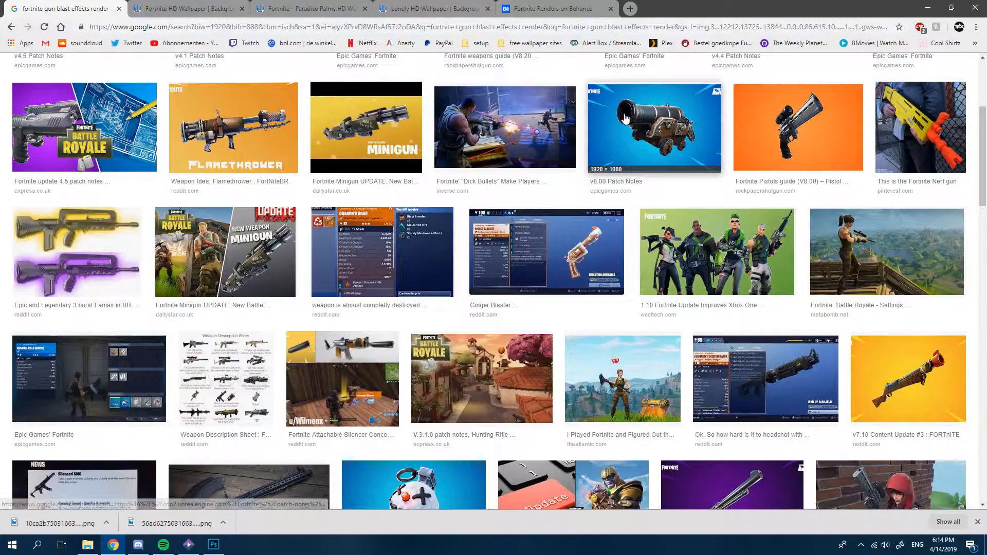
- In Chrome, open the v8.00 Patch Notes cannon picture from the image results and copy it
left_click(655, 118)
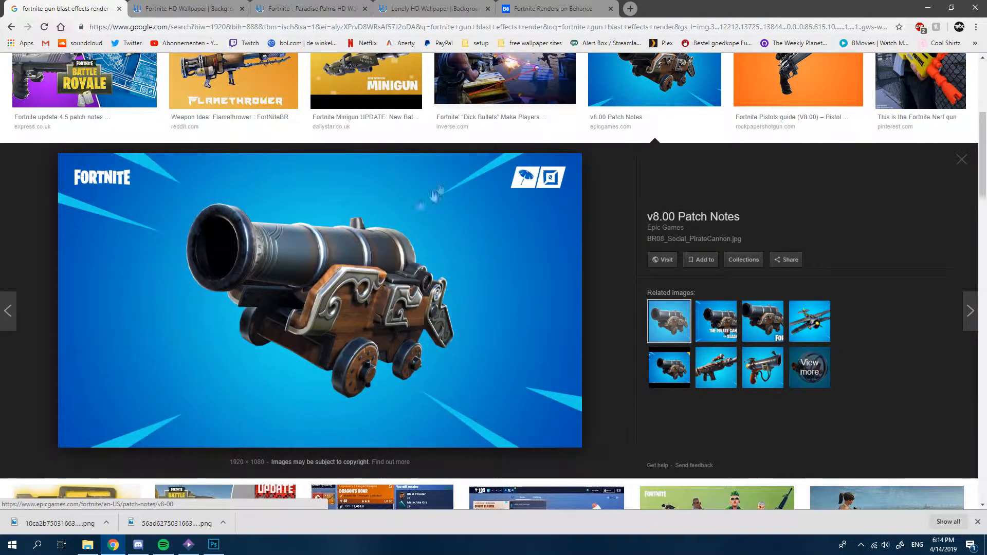
right_click(317, 338)
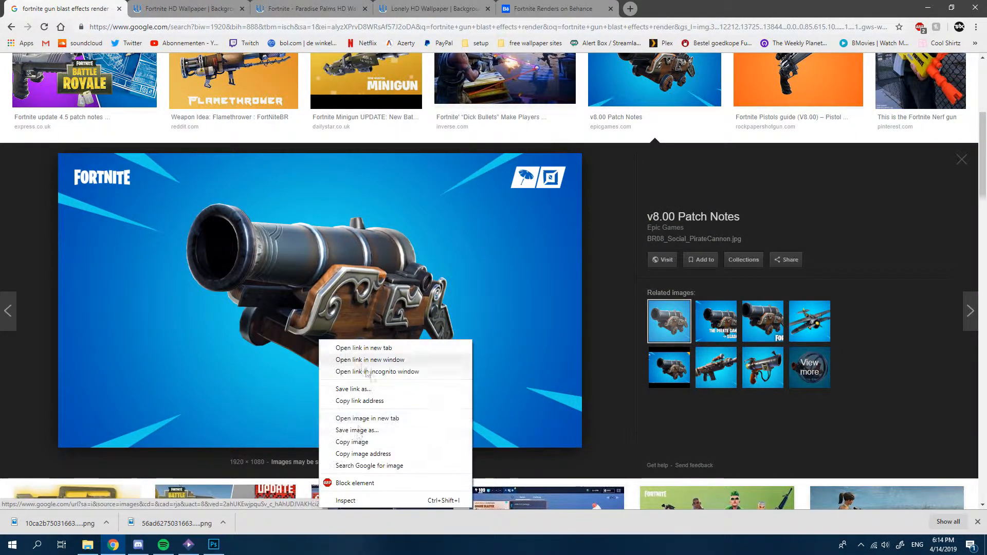
left_click(349, 438)
- Return to Photoshop, paste the cannon picture onto Layer 7 and align it with the canvas's top-left corner
left_click(213, 545)
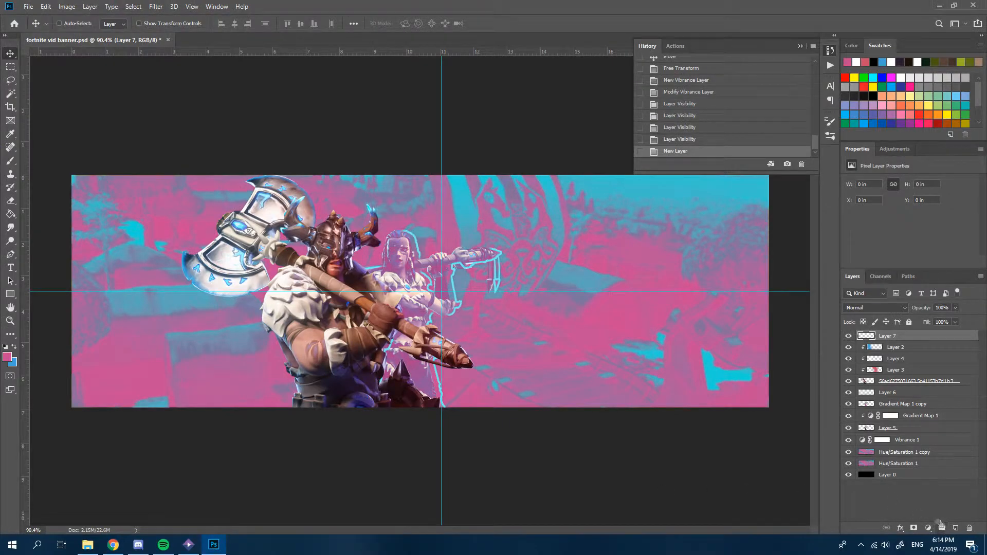
key("ctrl+v")
key("ctrl+minus")
key("ctrl+minus")
key("ctrl+t")
mouse_move(324, 279)
left_mouse_down()
mouse_move(336, 282)
mouse_move(309, 273)
mouse_move(317, 277)
left_mouse_up()
key("Return")
- Trace the light-blue ray below the FORTNITE logo with the Pen tool as a closed triangular path
scroll(317, 277, "up", 5)
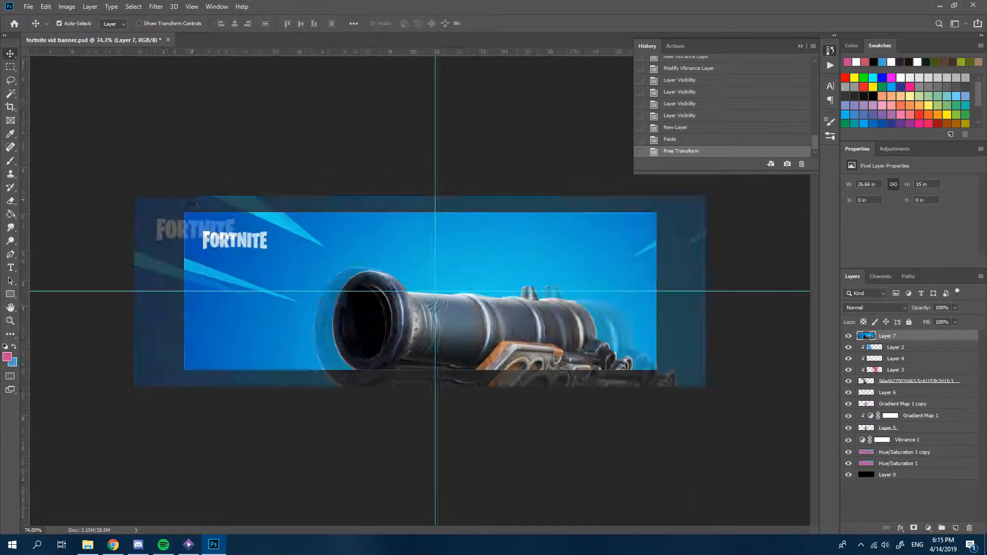
left_click(10, 254)
scroll(75, 252, "up", 5)
left_click(33, 232)
left_click(272, 327)
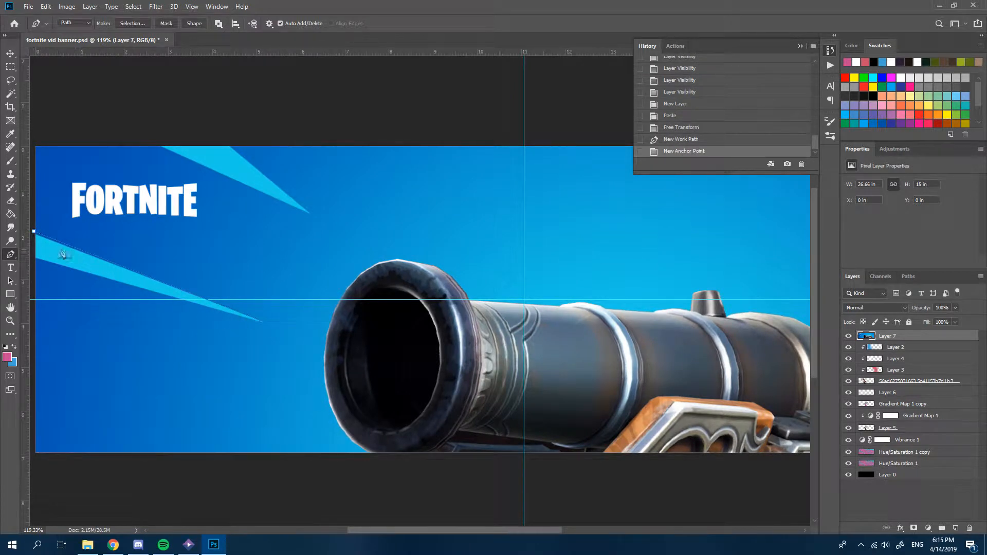
left_click(31, 257)
left_click(33, 232)
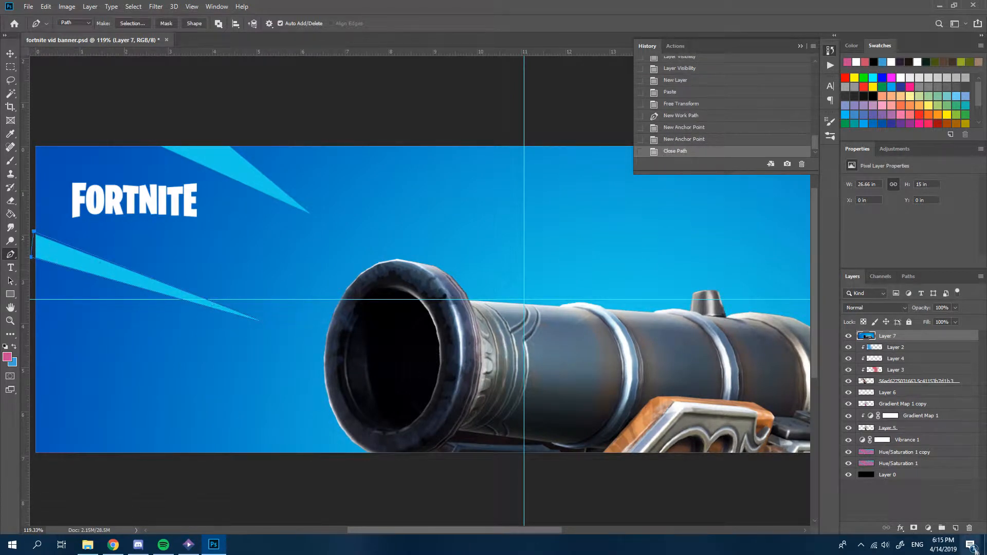
- Create a new layer, fill the traced ray path with white at 100% opacity, and delete the path
left_click(955, 528)
right_click(318, 199)
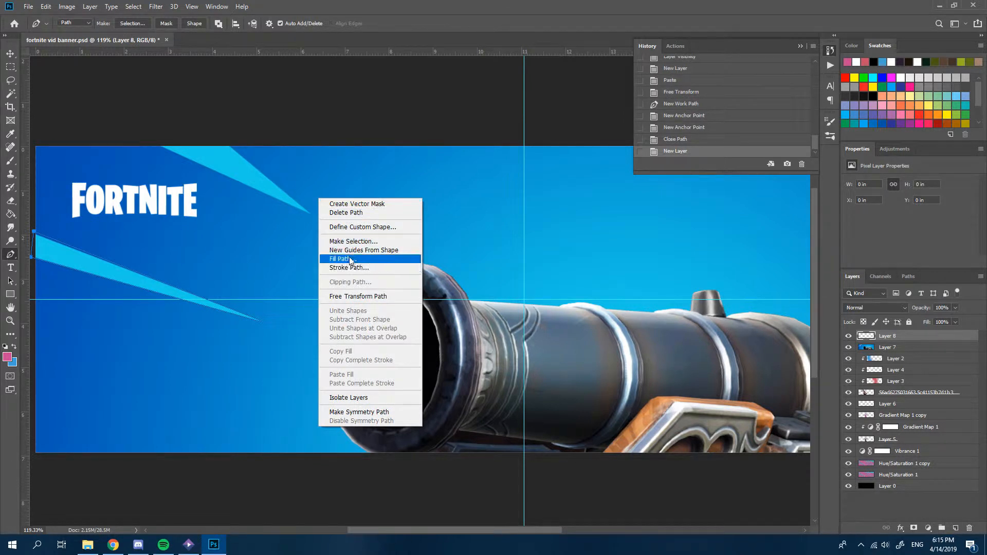
left_click(346, 258)
left_click(258, 159)
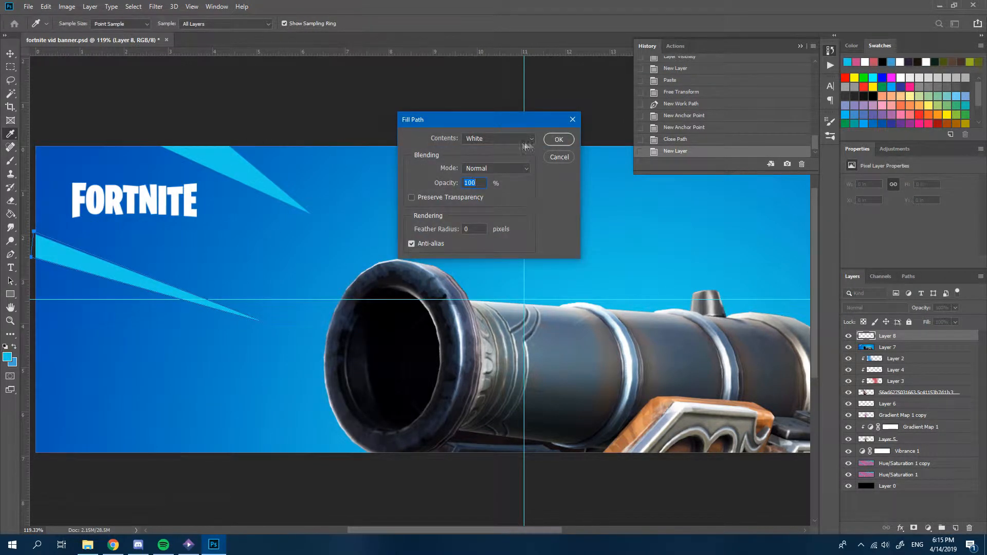
left_click(559, 140)
right_click(319, 201)
left_click(324, 215)
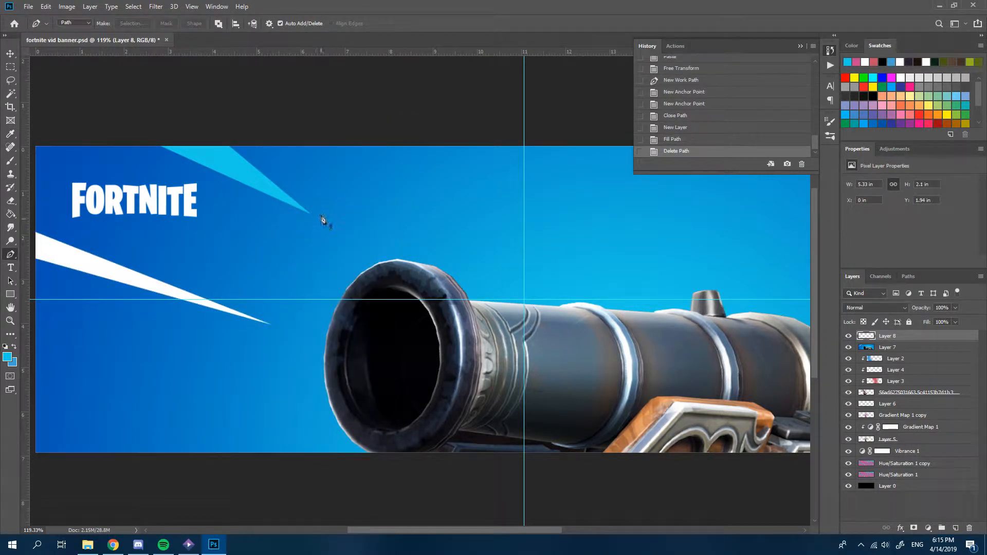
left_click(307, 208)
left_click(227, 140)
key("ctrl+z")
right_click(312, 214)
left_click(335, 228)
- Trace the light-blue ray above the FORTNITE logo as a closed triangular path, fill it with white and delete the path
left_click(311, 214)
left_click(224, 137)
left_click(158, 143)
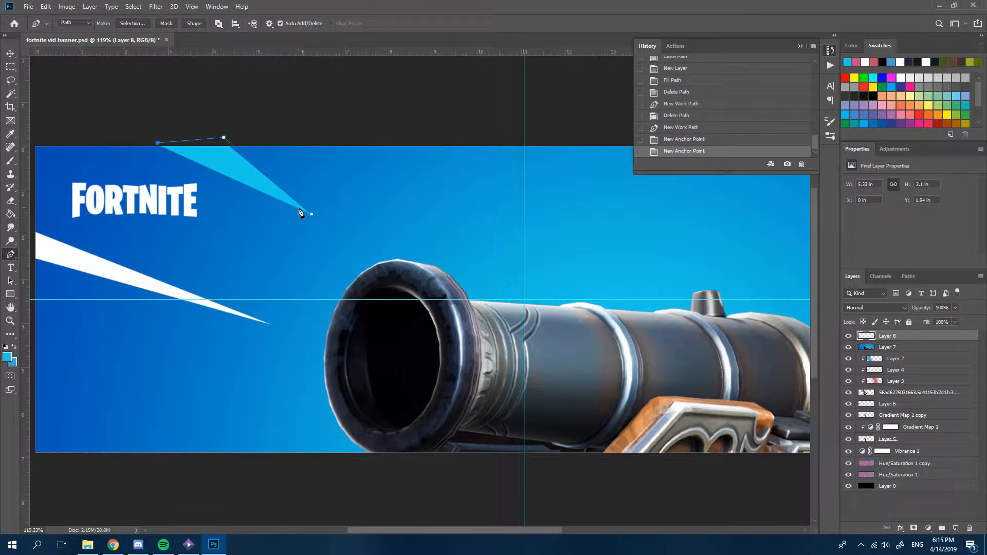
left_click(312, 214)
right_click(237, 165)
left_click(267, 225)
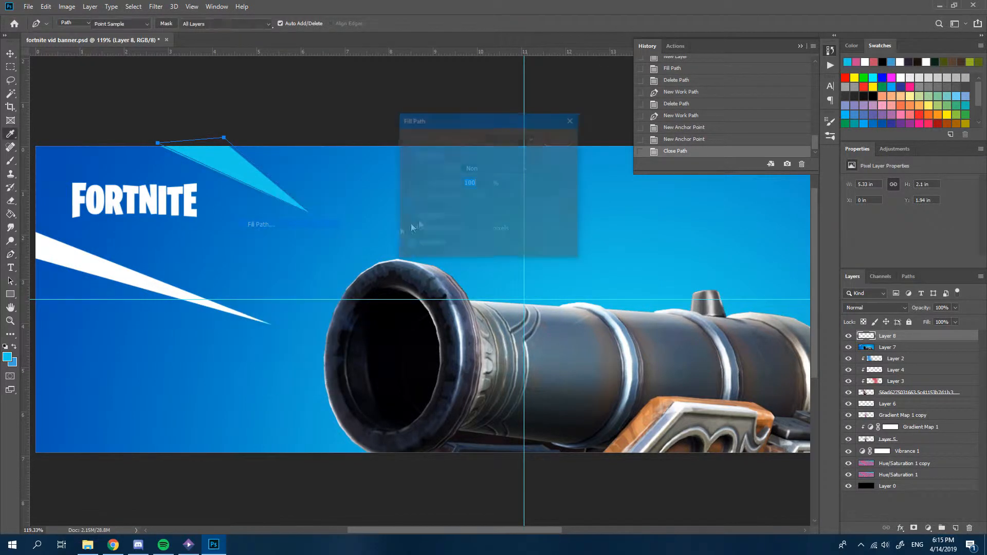
left_click(557, 136)
right_click(546, 173)
left_click(565, 188)
- Delete the cannon picture layer, Layer 7, and select the white ray layer, Layer 8
left_click(871, 348)
key("Delete")
left_click(874, 337)
- Duplicate the ray layer, transform the copy into the banner's lower-right corner, and shift the original rays slightly up and outward
scroll(414, 305, "down", 5)
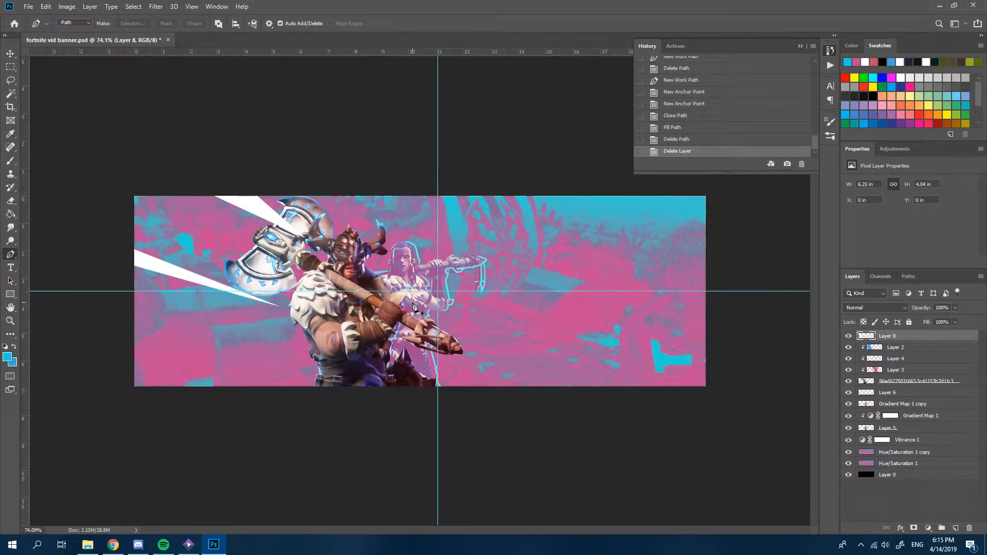
key("ctrl+t")
key("ctrl+j")
left_click_drag(308, 178, 128, 302)
left_click_drag(262, 255, 673, 374)
left_click_drag(707, 302, 673, 276)
left_click_drag(661, 352, 670, 302)
left_click_drag(641, 334, 690, 350)
left_click_drag(734, 257, 744, 291)
left_click_drag(671, 302, 671, 339)
left_click_drag(760, 314, 762, 368)
left_click_drag(659, 371, 641, 419)
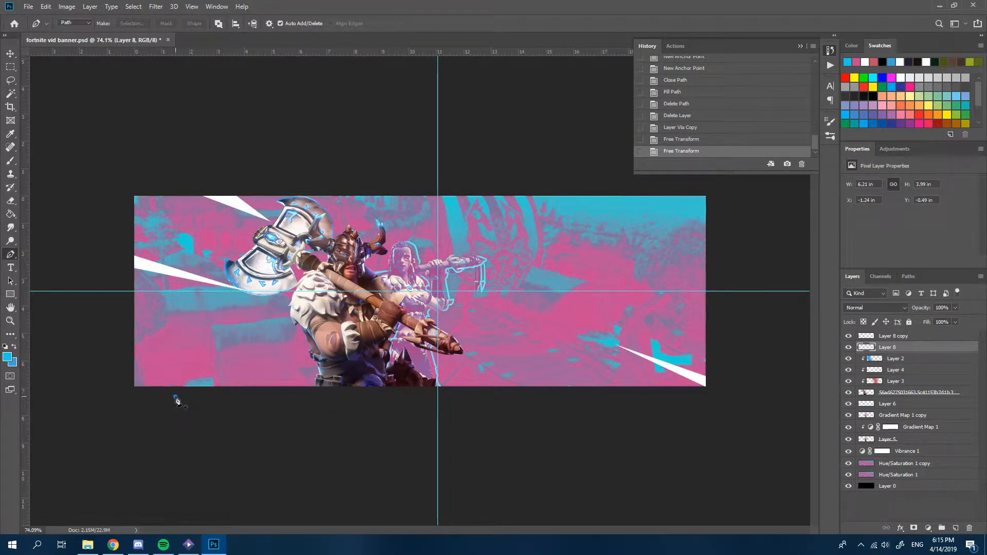
- Draw a small triangular ray path at the banner's lower-left edge, fill it with white on Layer 8 and delete the path
left_click(176, 397)
left_click(219, 397)
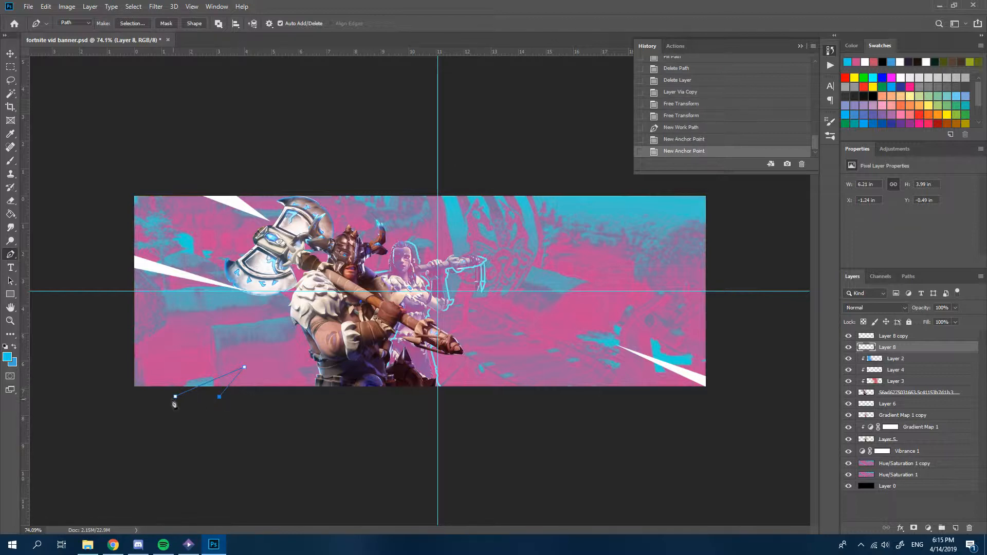
left_click(176, 396)
right_click(214, 395)
left_click(241, 219)
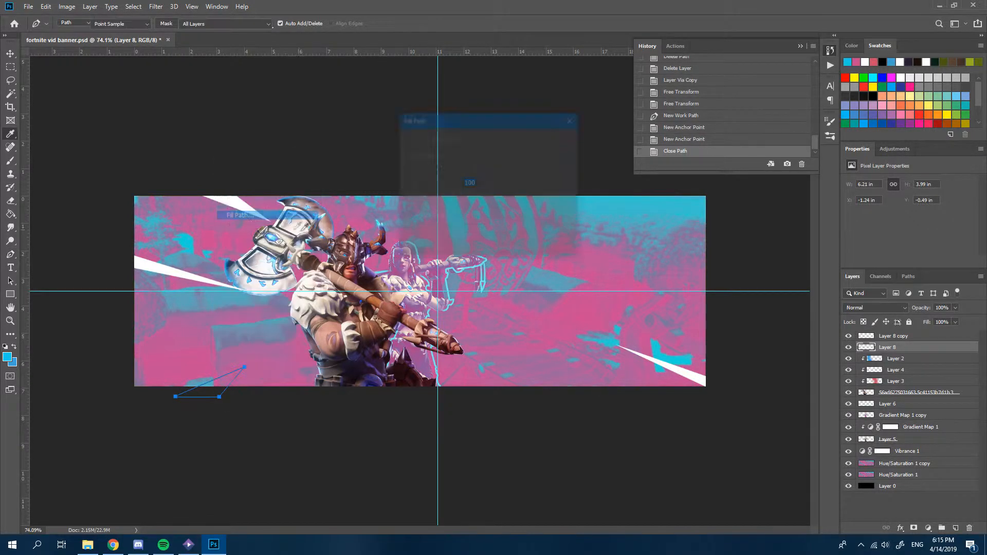
left_click(559, 139)
right_click(495, 254)
left_click(519, 267)
- Draw triangular ray paths at the banner's upper-right edge, fill them with white on Layer 8 and delete the paths
left_click(611, 165)
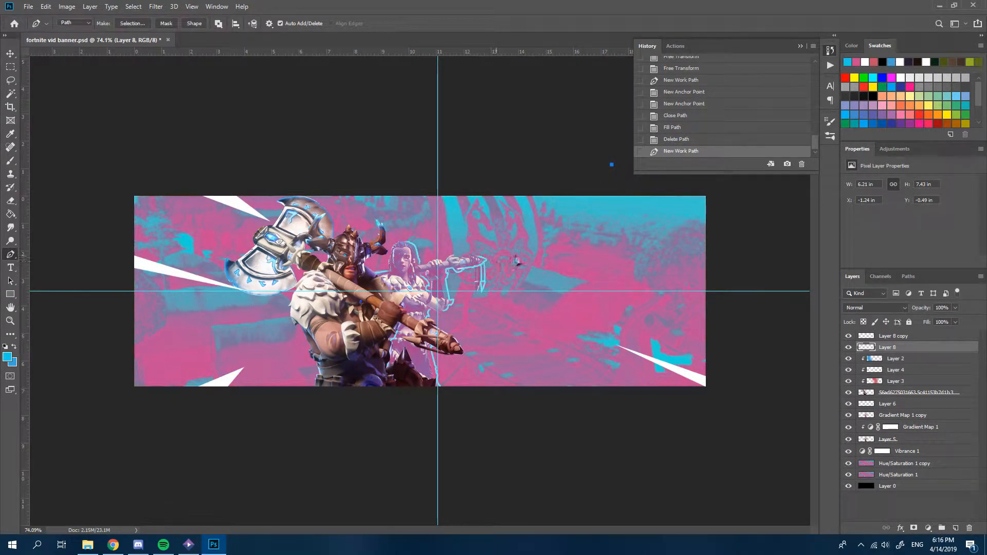
left_click(515, 251)
left_click(641, 184)
left_click(611, 164)
right_click(603, 192)
right_click(577, 221)
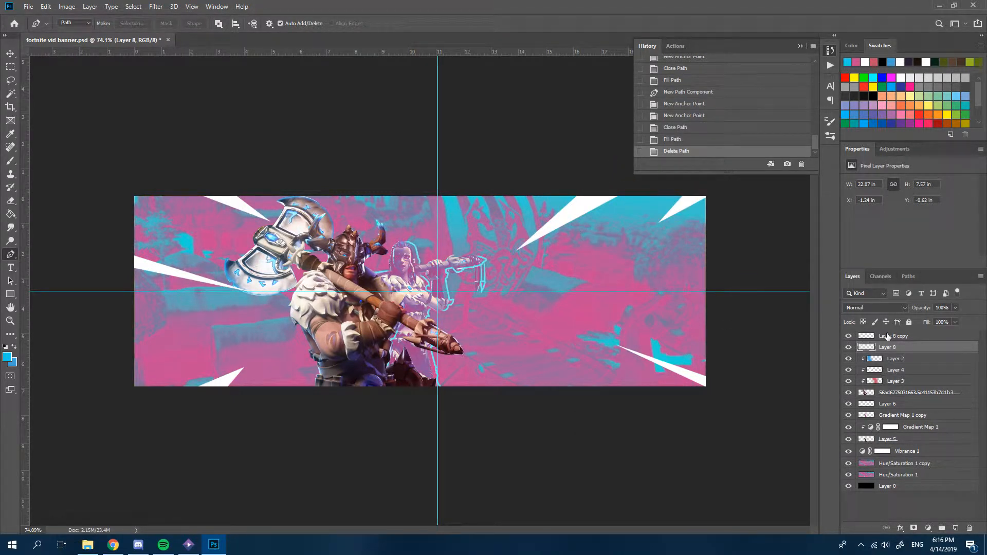
- Merge the two ray layers, duplicate the result and flip the copy both ways at about 108% scale over the banner
left_click(887, 337, "shift")
key("ctrl+e")
key("ctrl+j")
key("ctrl+t")
left_click_drag(554, 161, 368, 388)
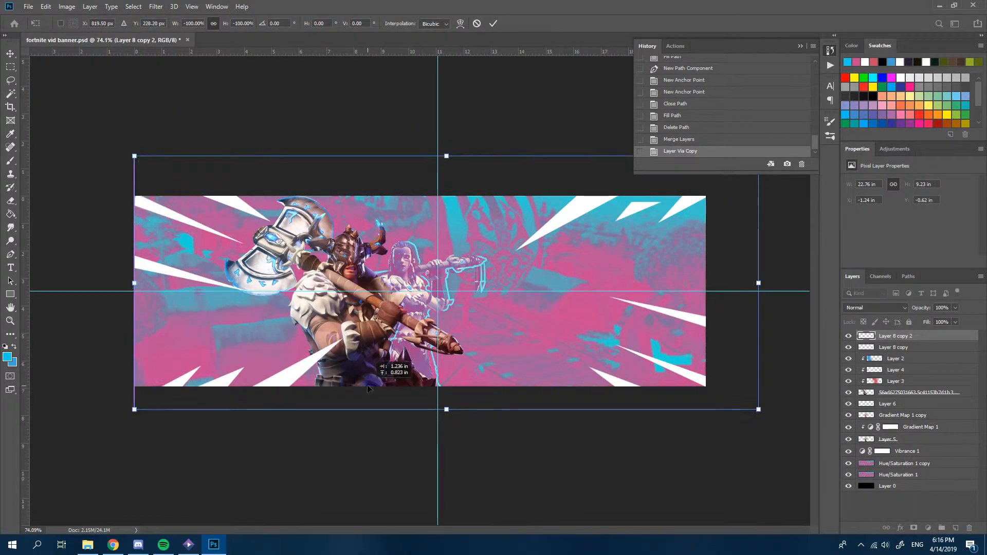
key("ctrl+minus")
left_click_drag(652, 374, 644, 370)
key("Return")
key("p")
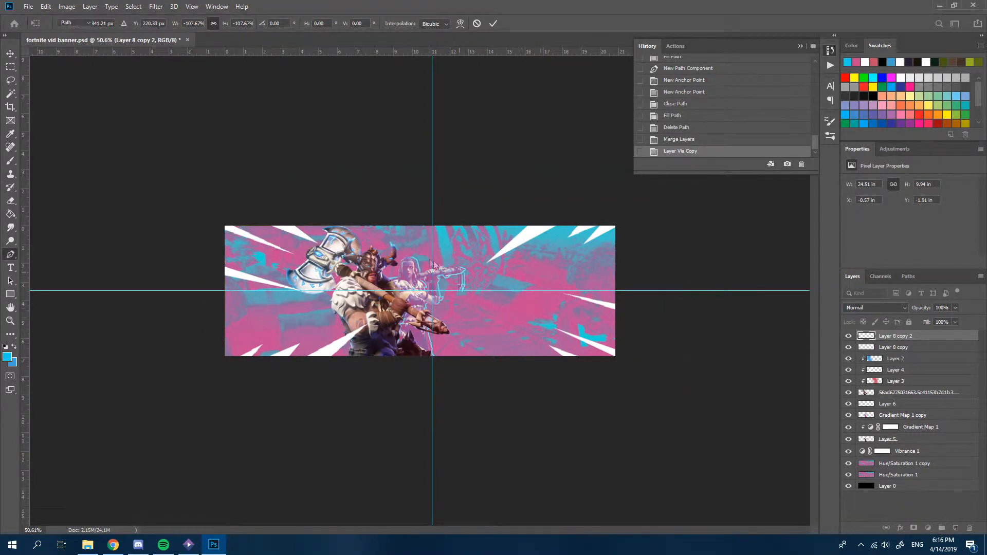
- Set the flipped ray copy's blend mode to Soft Light and its opacity to 26%
key("ctrl+plus")
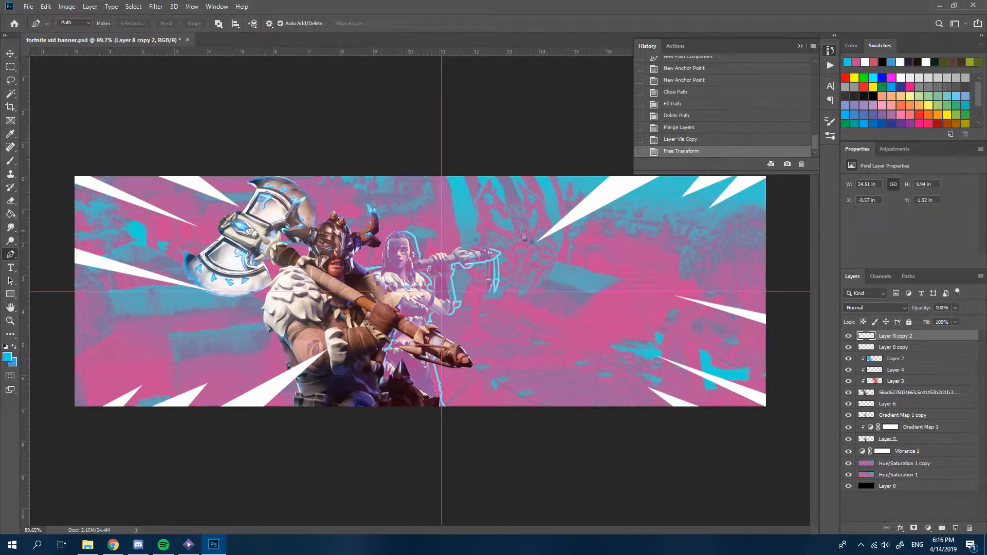
left_click(863, 311)
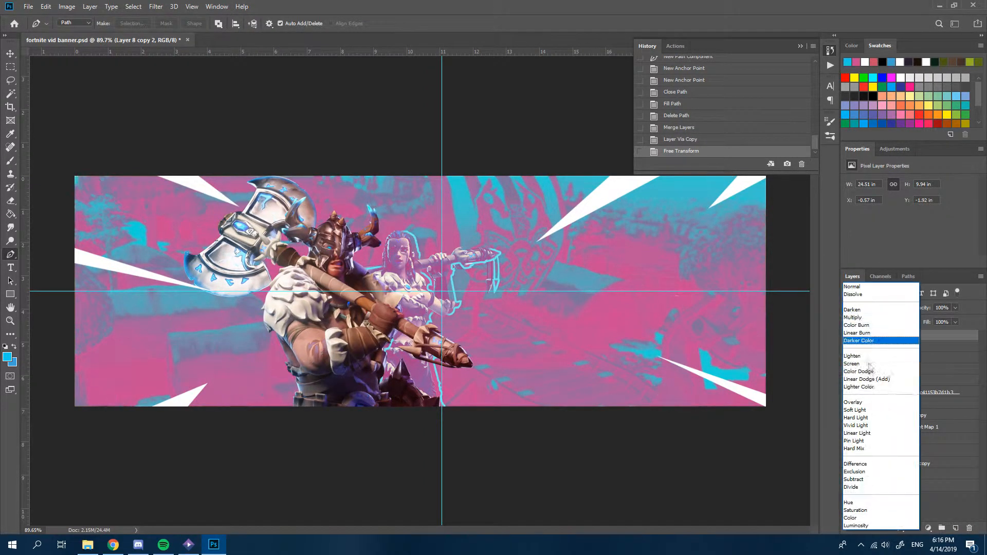
left_click(857, 409)
type("20")
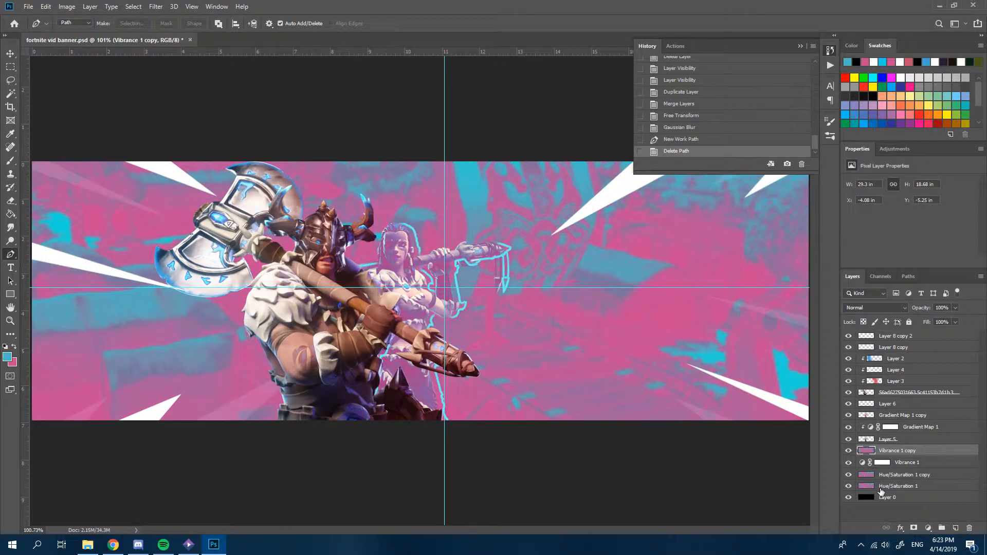
- Add the white title XPRESS in The Bold Font at 115 pt above Layer 8 copy 2, beside the Vikings
left_click(884, 339)
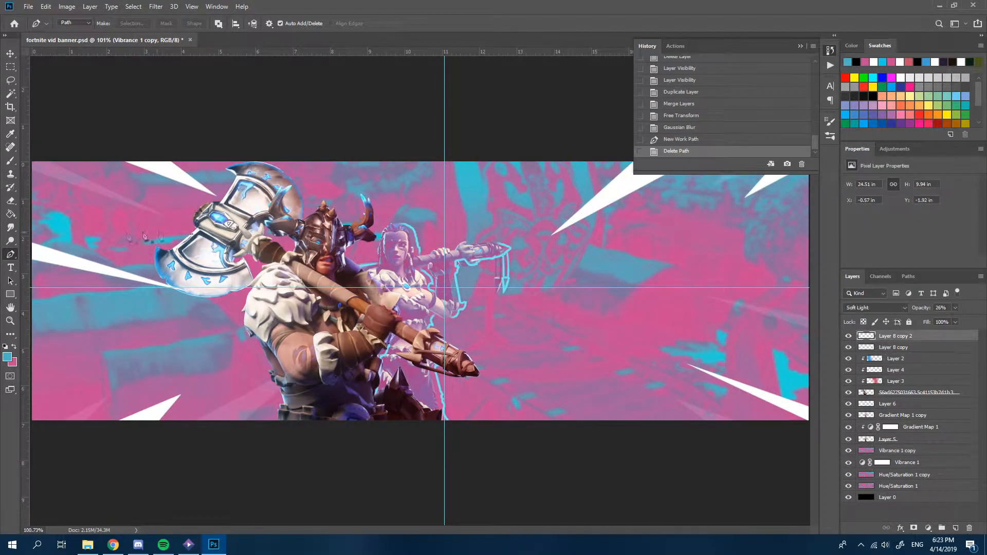
left_click(10, 268)
left_click(508, 308)
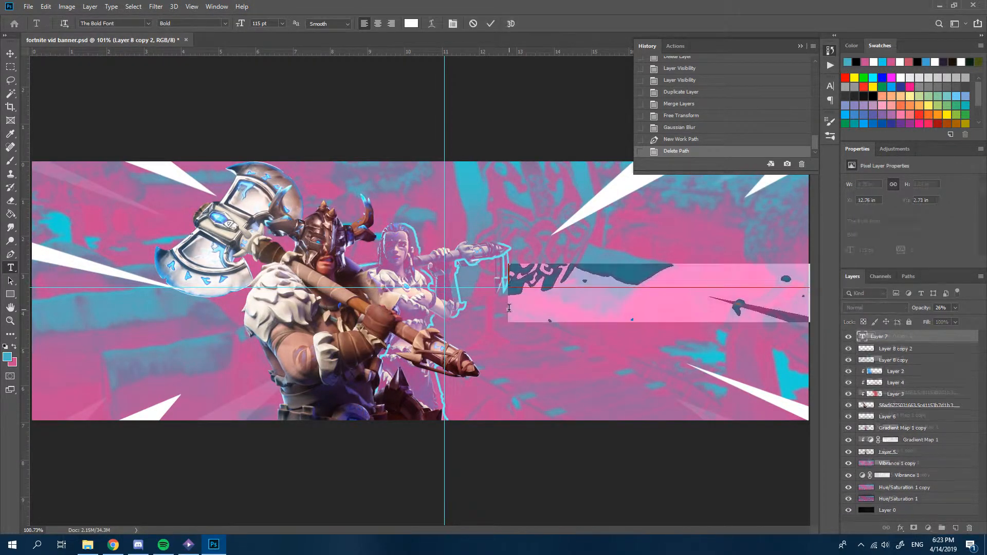
type("XPRESS")
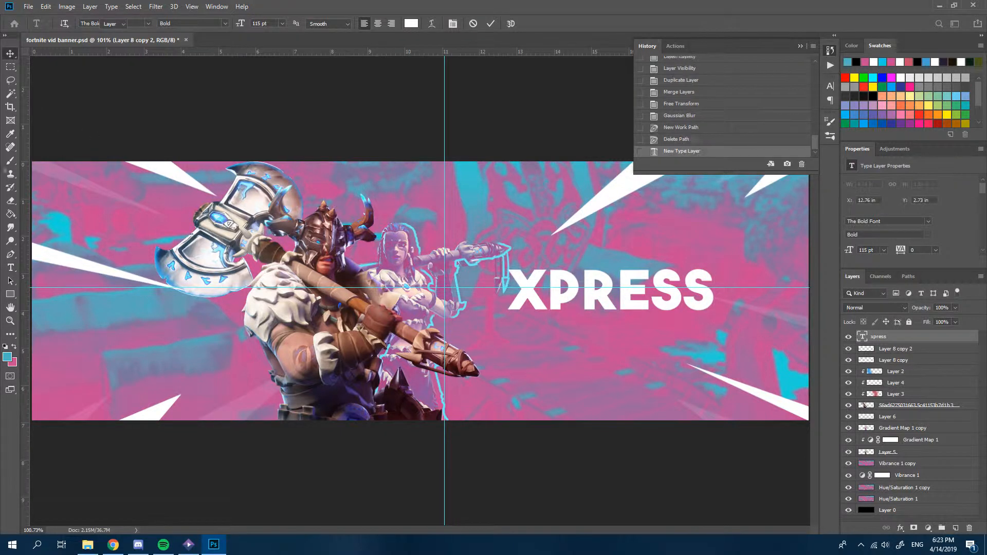
key("ctrl+Return")
- Add a separate text layer with the letter X below the XPRESS title
left_click(513, 361)
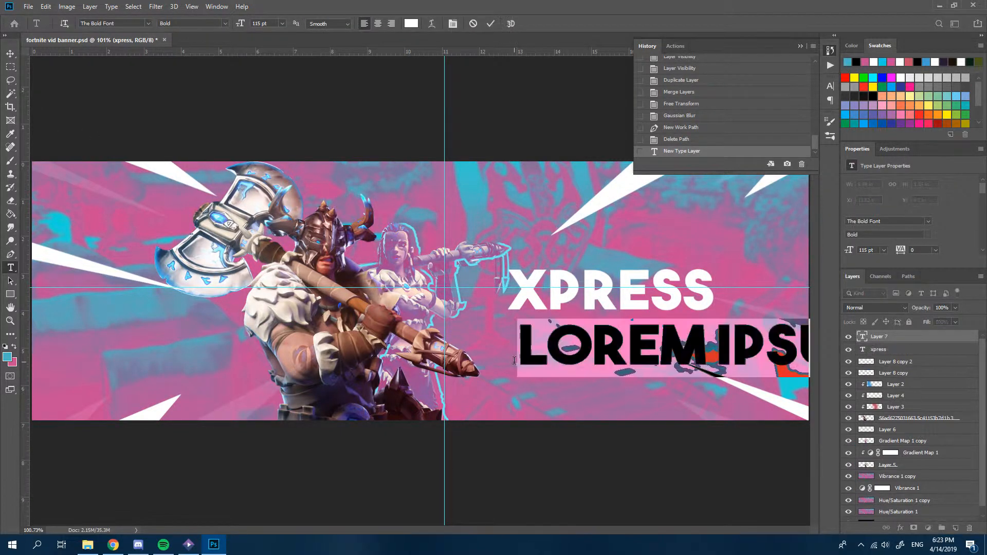
type("X")
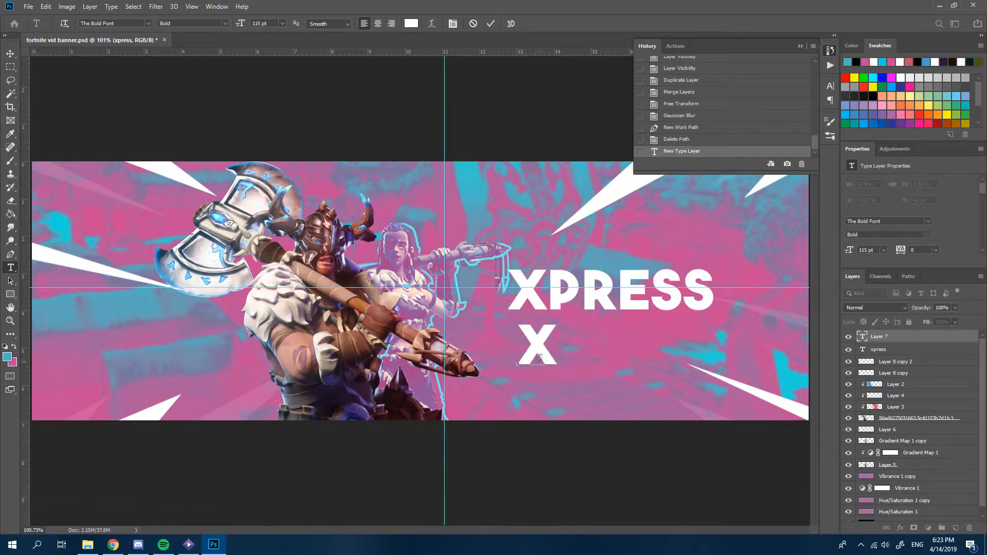
left_click(11, 55)
- Enlarge the letter X to about 815 pt, tilt it about -3.35° behind the title, and move its layer below Layer 5
scroll(157, 203, "down", 5)
key("ctrl+t")
left_click_drag(497, 337, 558, 411)
left_click_drag(585, 184, 556, 183)
left_click_drag(503, 257, 503, 248)
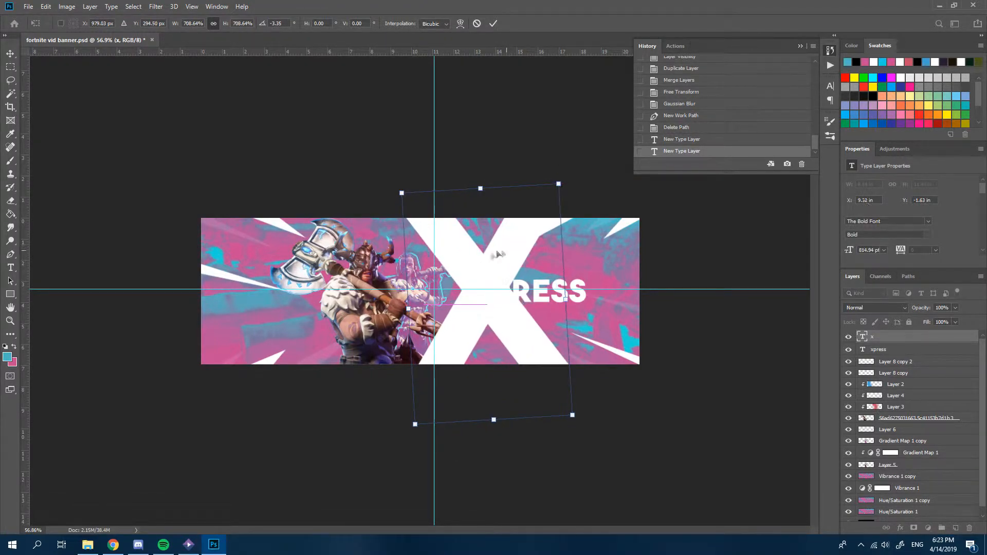
key("Return")
key("ctrl+0")
left_click_drag(875, 348, 895, 472)
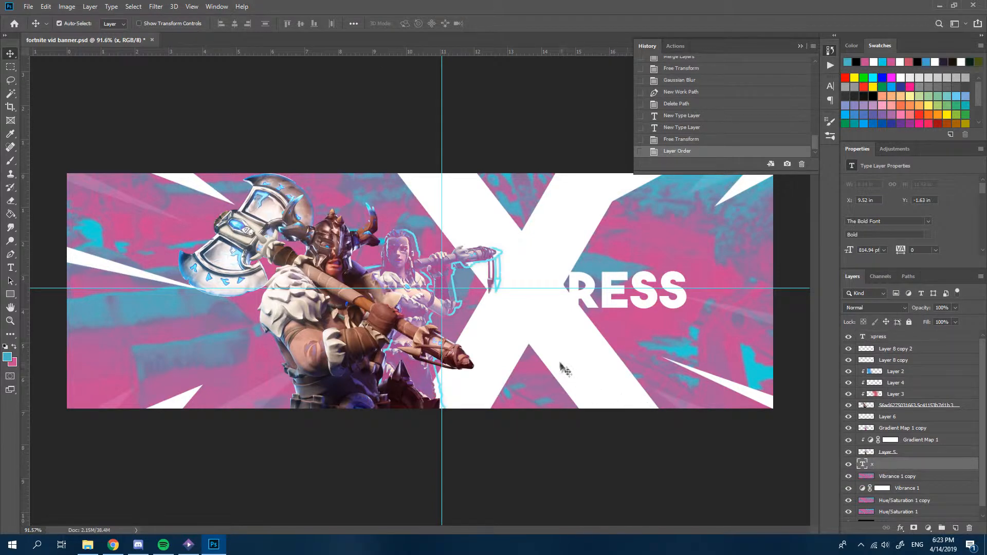
- Add a 3 px centred stroke in white (ffffff) to the large X text layer
scroll(565, 370, "up", 2)
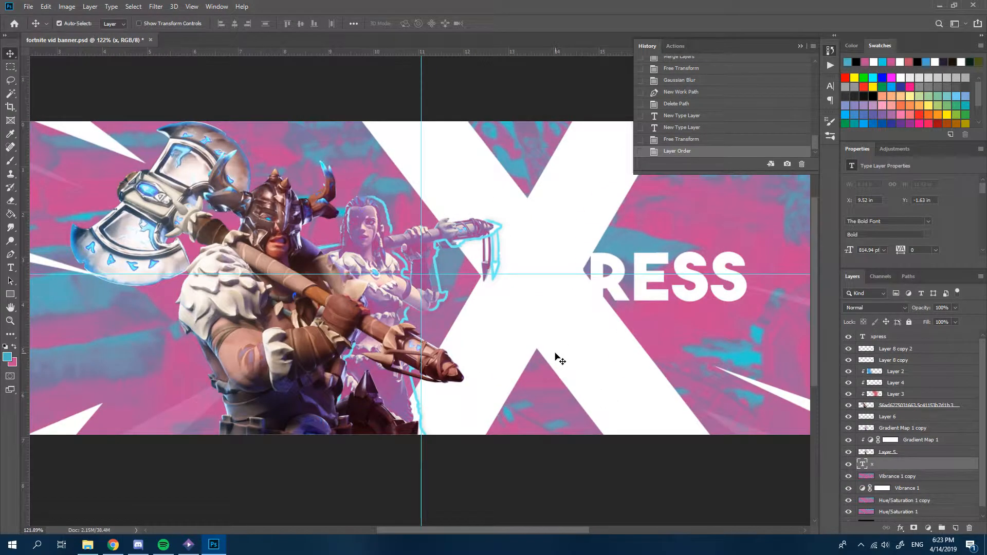
double_click(933, 468)
left_click(620, 249)
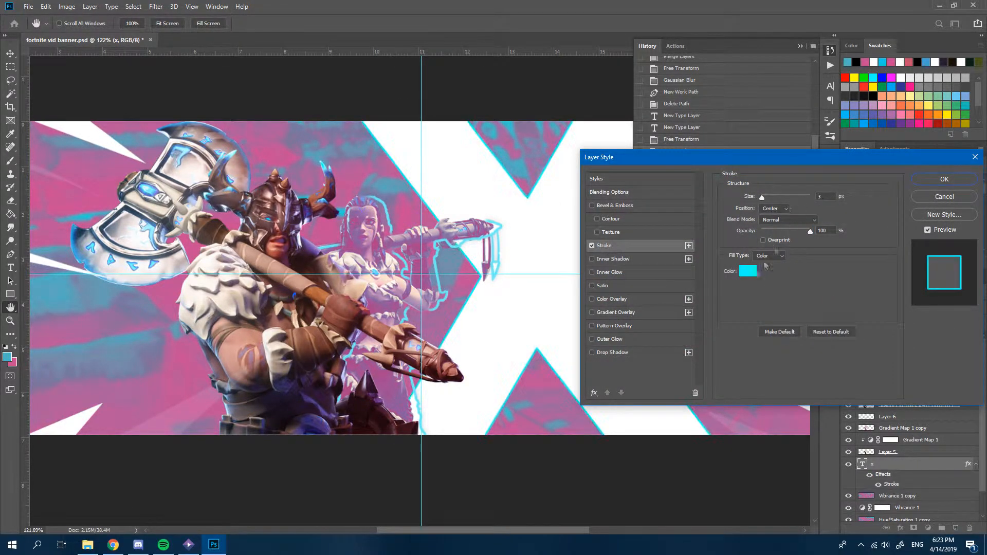
left_click(748, 271)
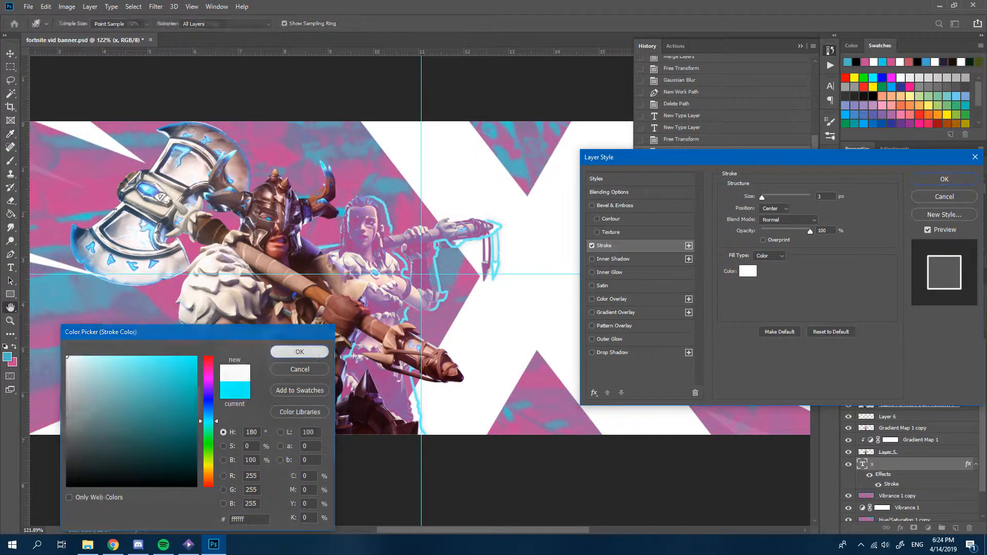
left_click(288, 351)
left_click(944, 180)
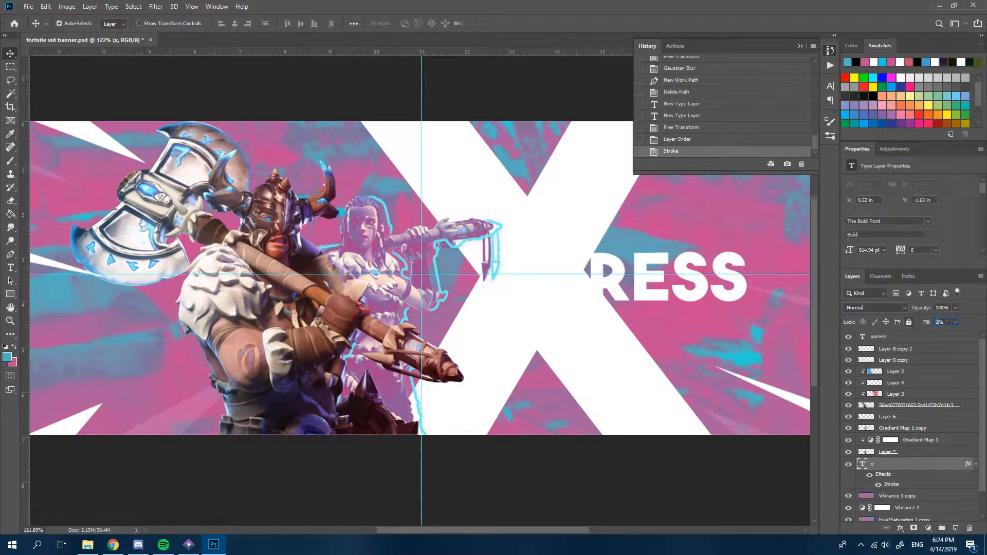
- Set the large X layer's fill to 0% and merge it with a new empty layer
type("0")
key("Return")
scroll(604, 373, "up", 2)
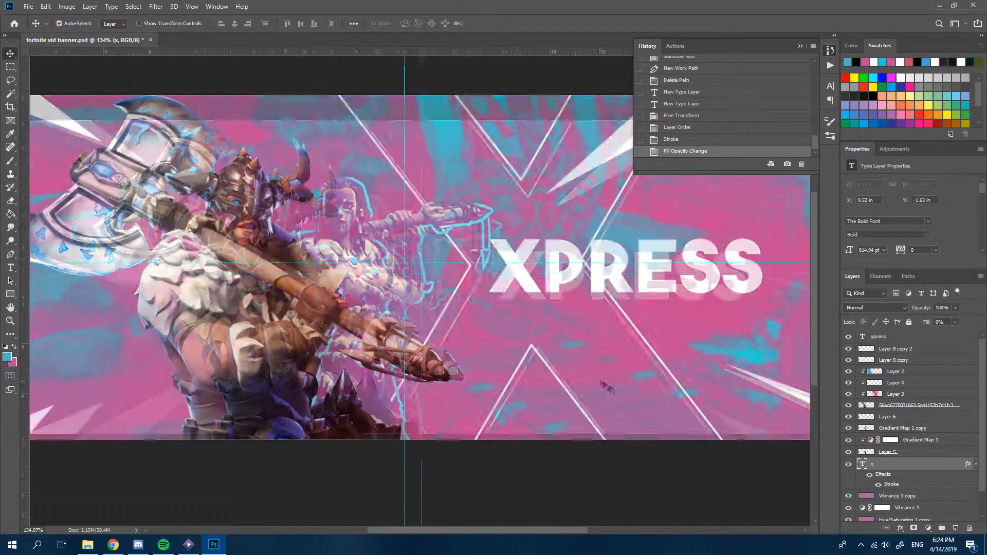
scroll(915, 487, "down", 1)
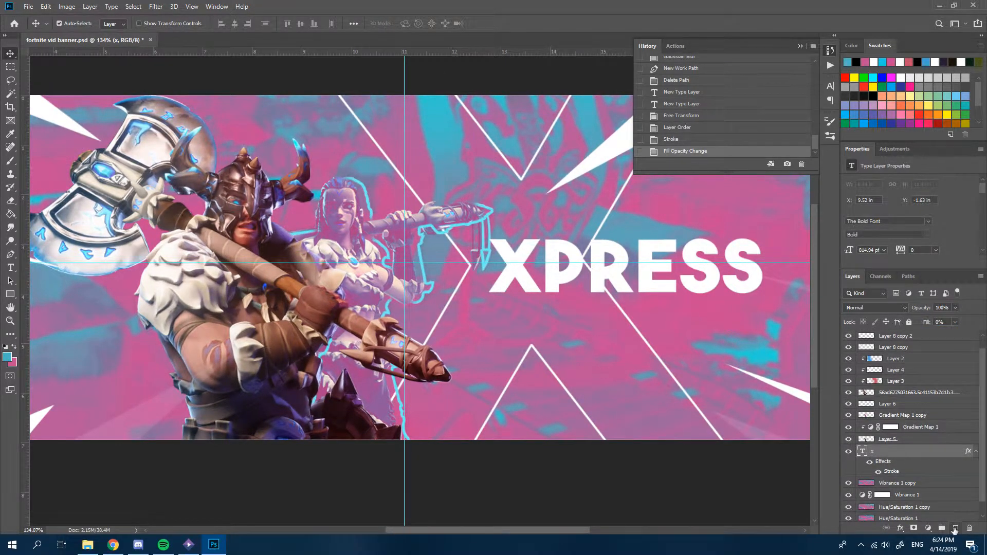
left_click(955, 527)
key("ctrl+e")
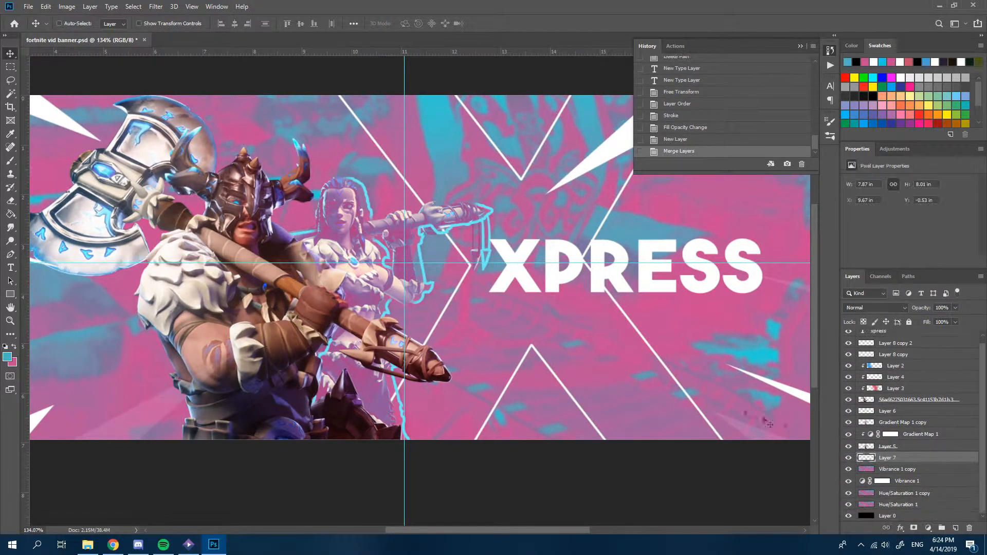
- Select the area right of the large X outline with Magic Wand, add a layer above Vibrance 1 copy, and open the foreground colour
scroll(499, 330, "down", 3)
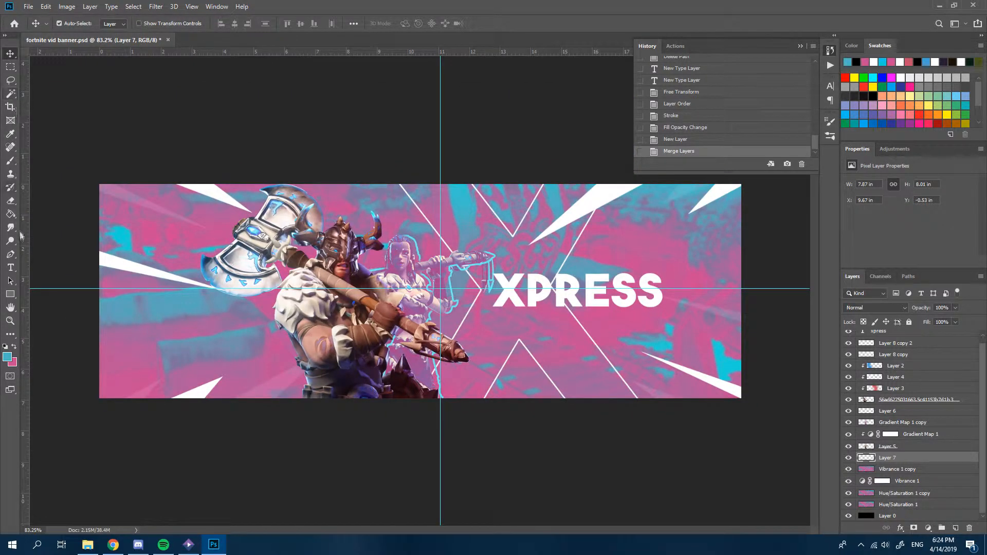
left_click(10, 94)
left_click(658, 314)
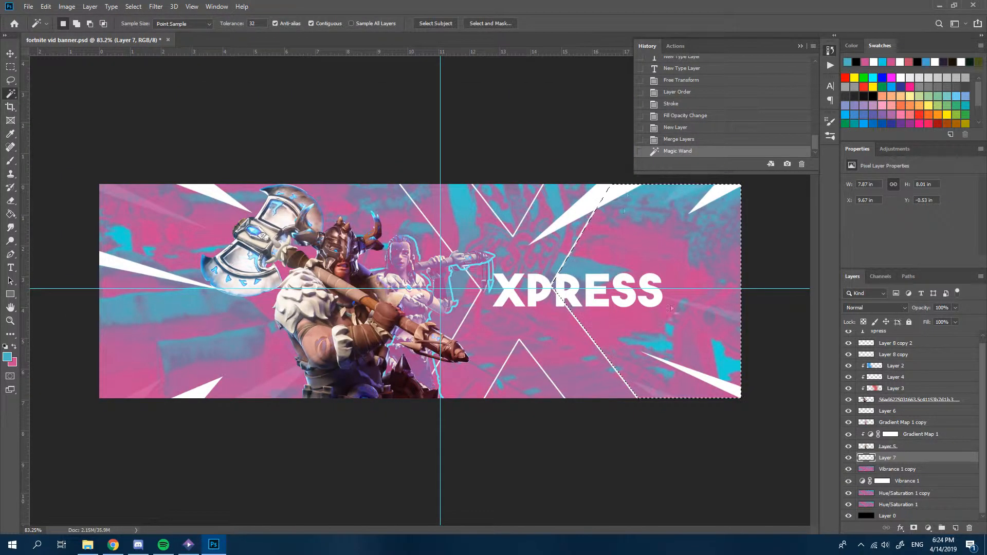
left_click(907, 470)
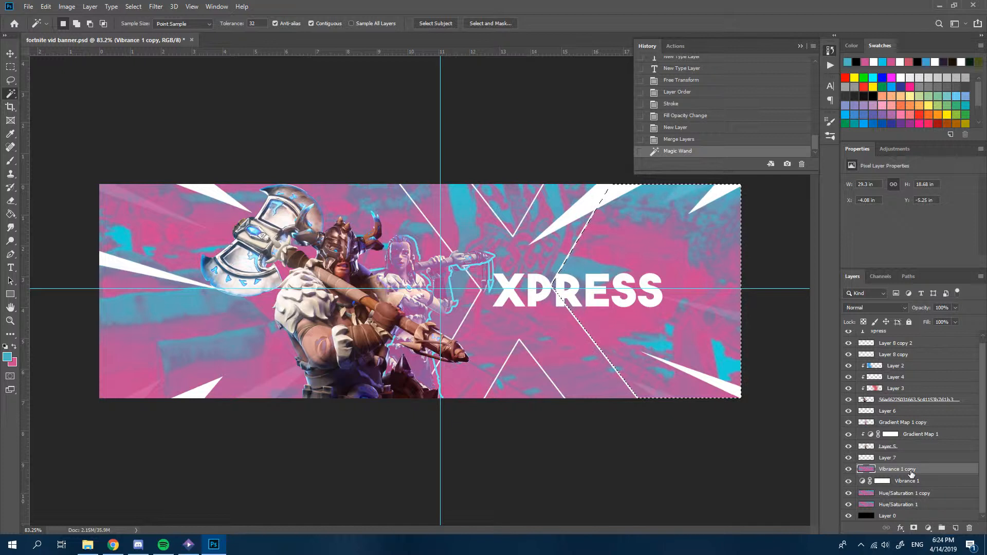
left_click(955, 528)
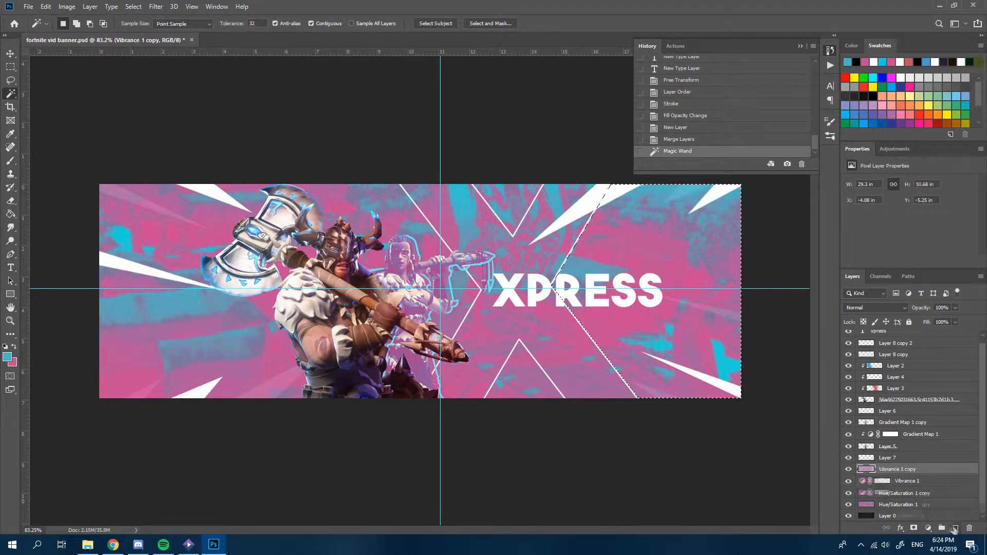
key("i")
left_click(8, 356)
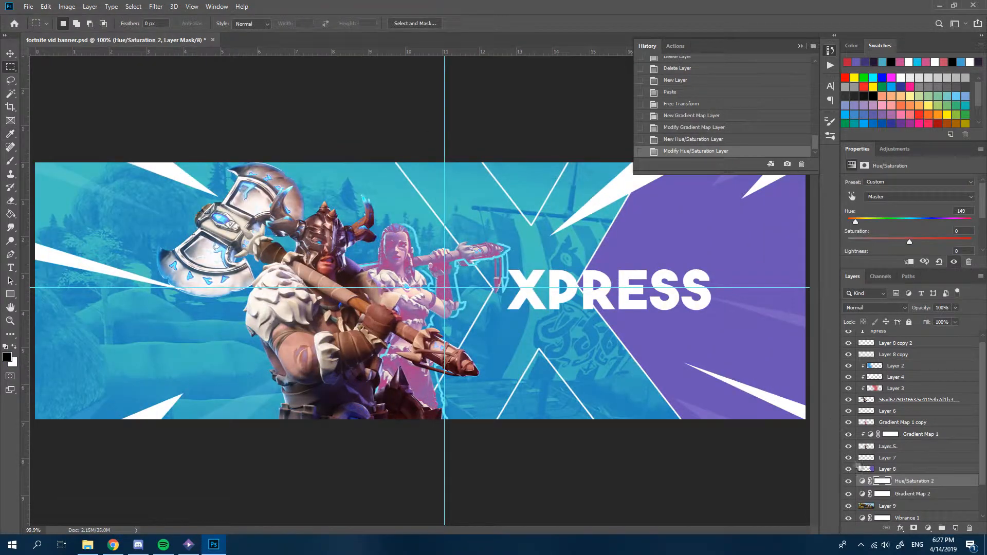
- Add a Color Overlay to Layer 8 using a muted pink sampled from the pink-toned Viking render
left_click(904, 471)
double_click(916, 471)
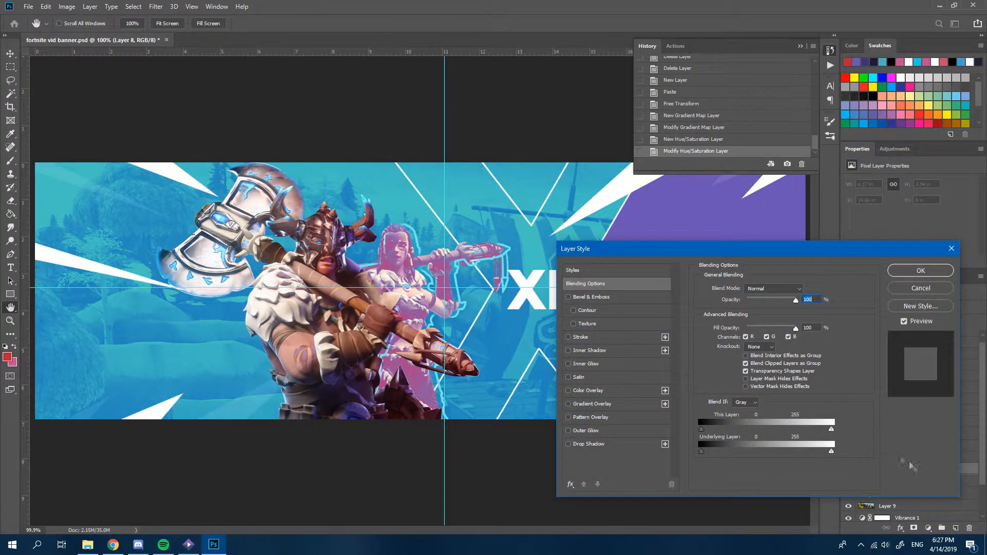
left_click(600, 390)
left_click_drag(757, 251, 497, 406)
left_click(545, 443)
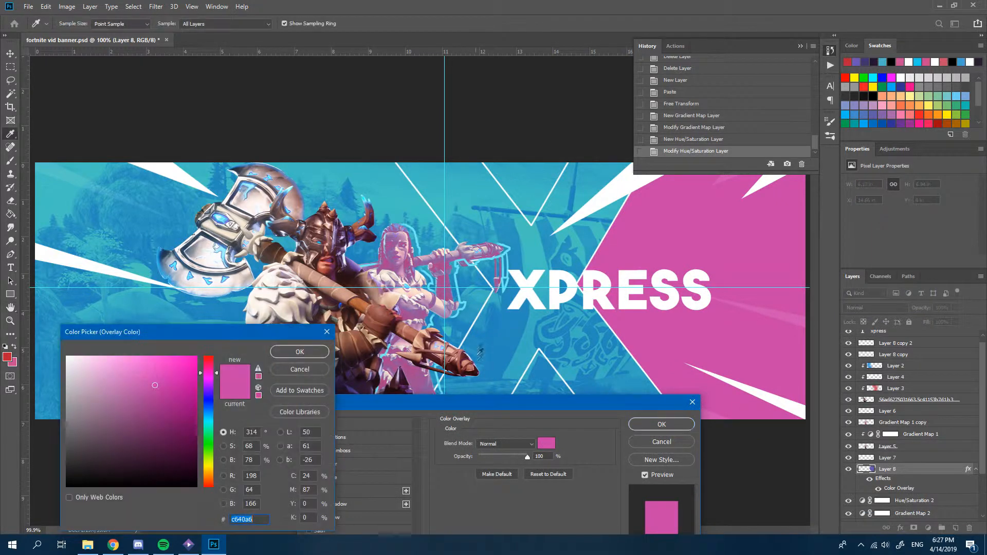
left_click(446, 283)
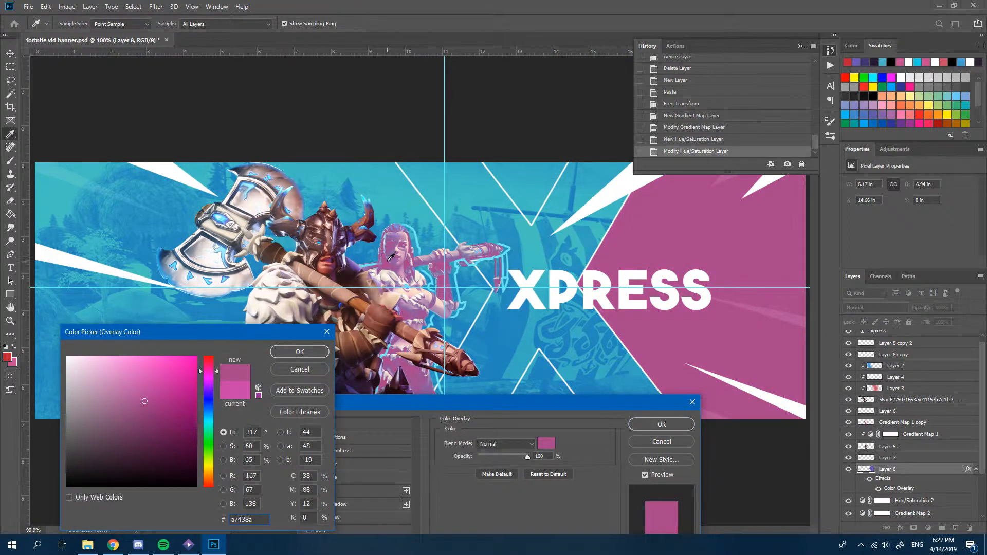
left_click(317, 349)
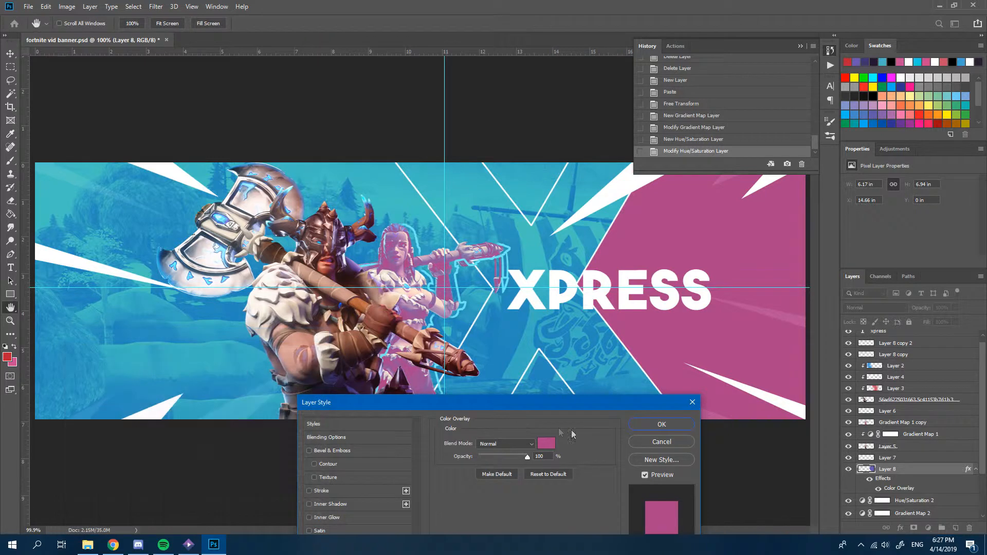
left_click(650, 427)
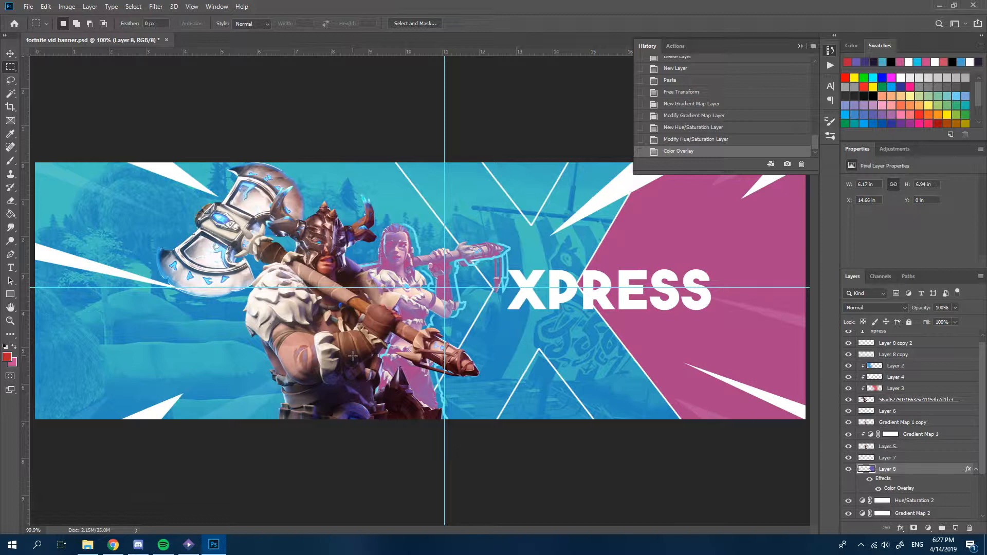
scroll(527, 281, "down", 5)
scroll(527, 280, "up", 8)
scroll(496, 274, "down", 4)
scroll(496, 274, "down", 2)
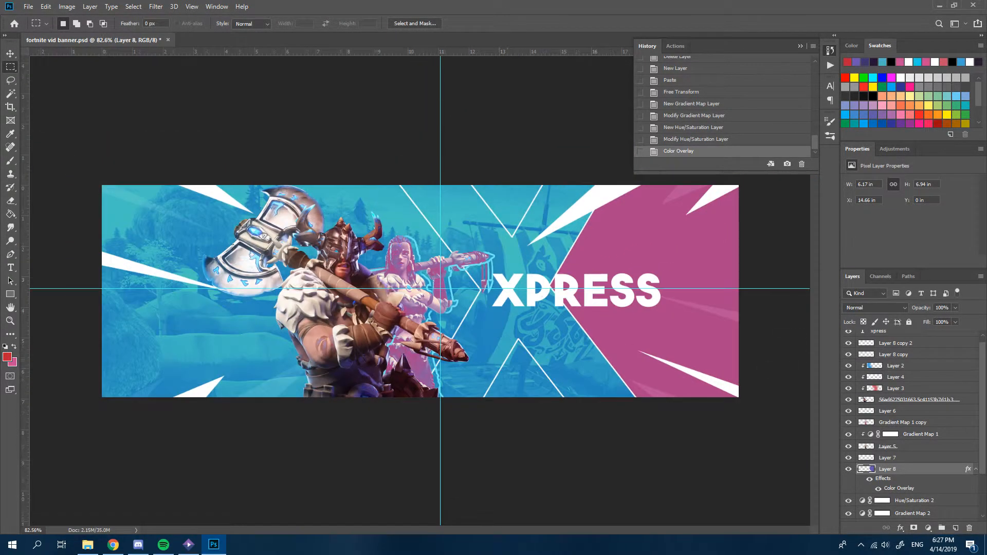
key("alt+Tab")
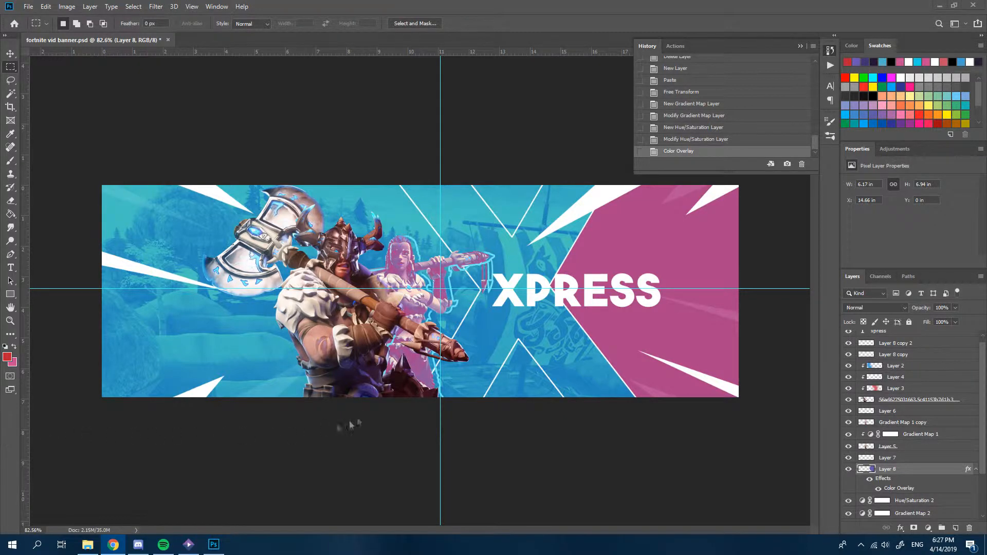
scroll(915, 378, "up", 1)
- Enlarge the XPRESS title text with Free Transform
left_click(903, 340)
scroll(500, 292, "up", 2)
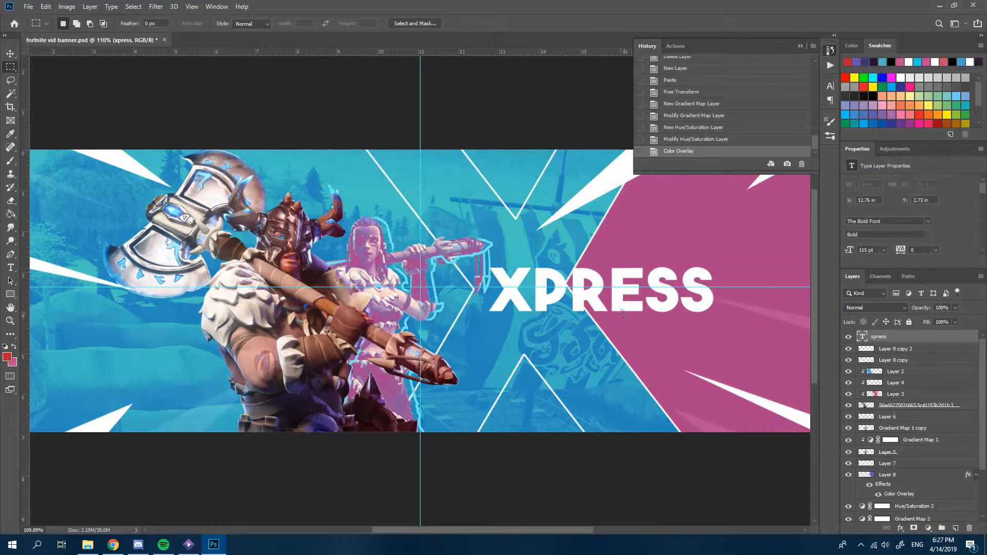
key("ctrl+t")
left_click_drag(714, 324, 745, 333)
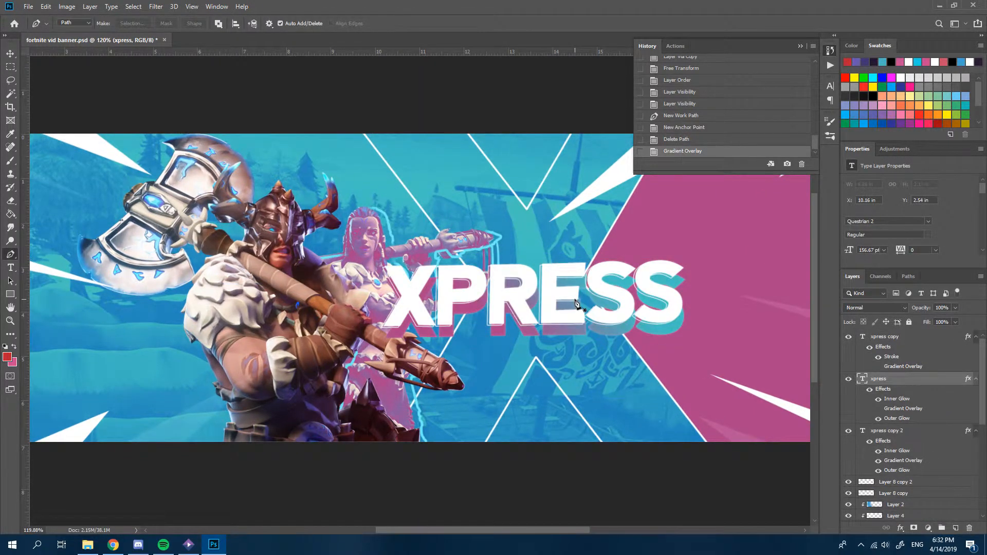
- Examine the styled XPRESS title up close, including the blending options of the middle xpress layer
scroll(576, 303, "down", 2)
scroll(570, 298, "up", 5)
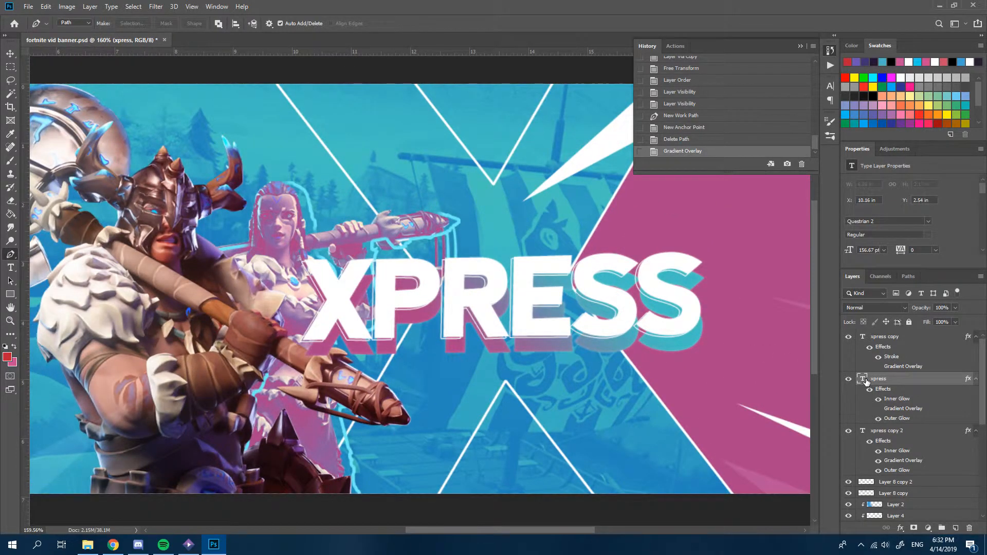
scroll(591, 363, "down", 4)
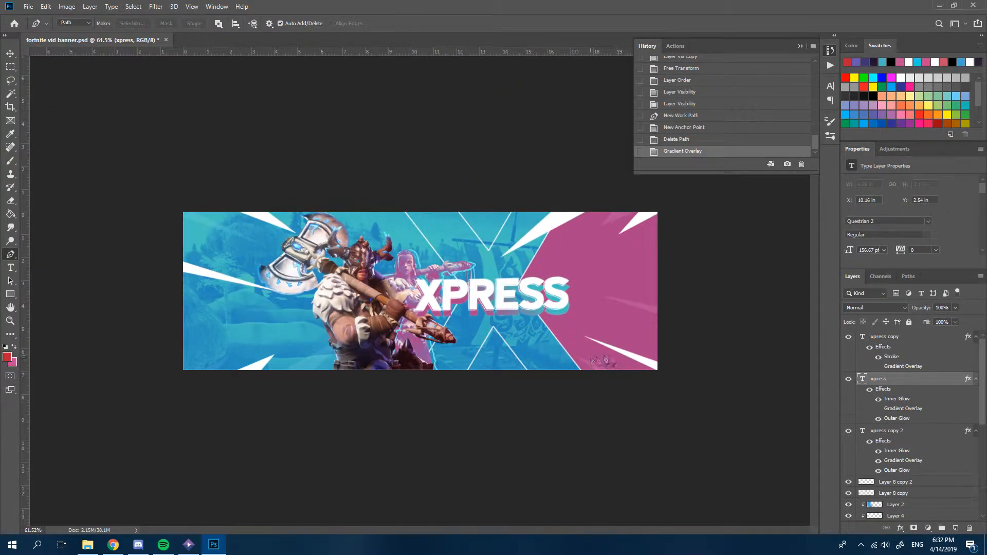
scroll(594, 359, "up", 2)
scroll(527, 290, "up", 3)
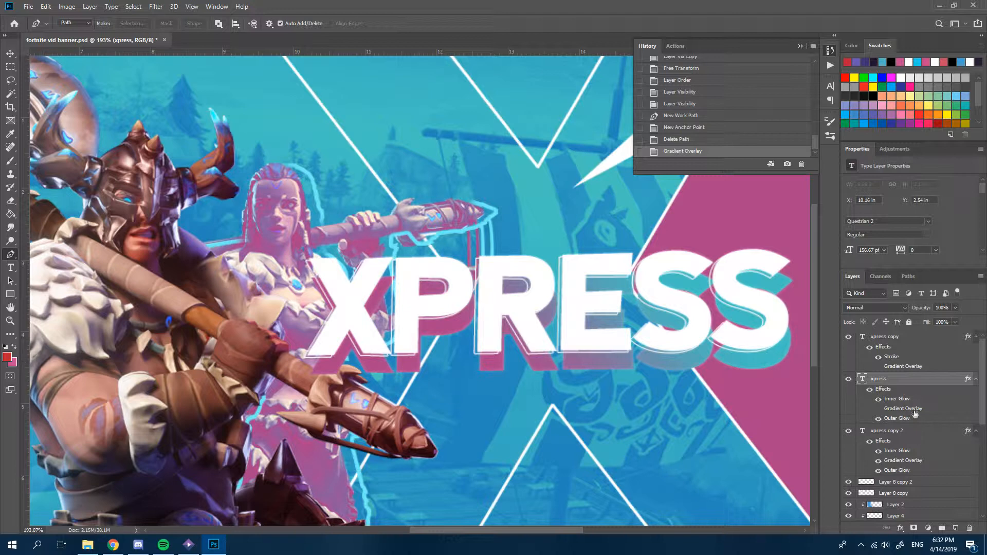
double_click(936, 387)
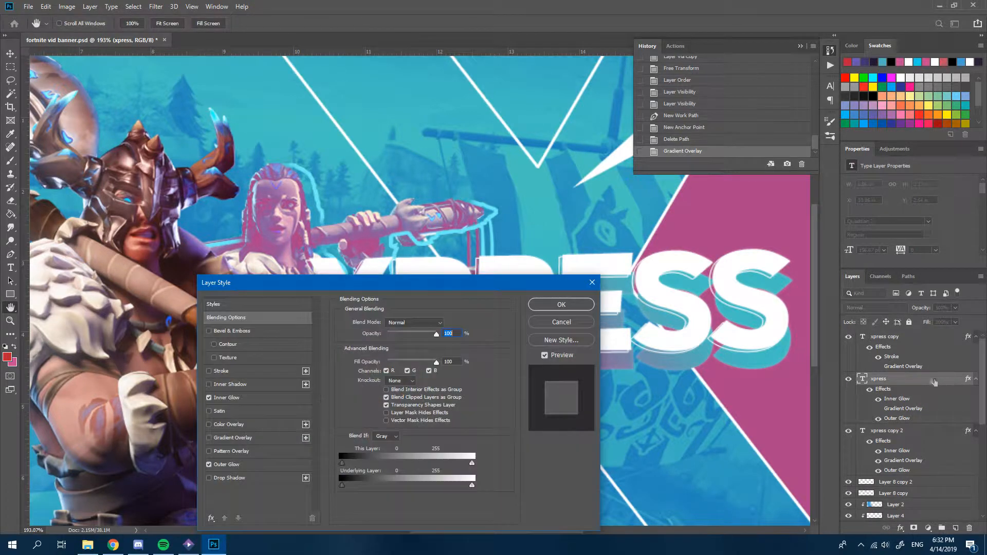
left_click(561, 305)
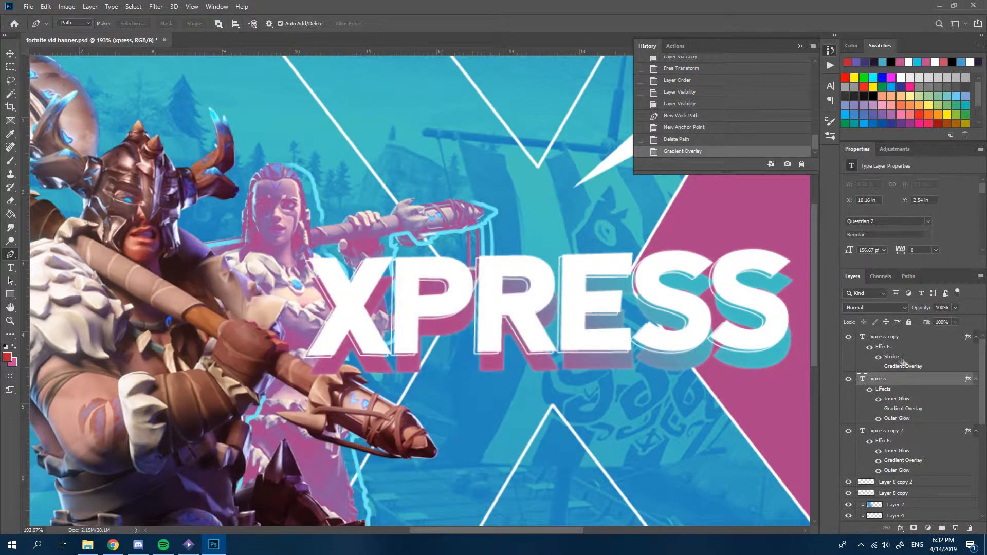
left_click(976, 379)
left_click(959, 395)
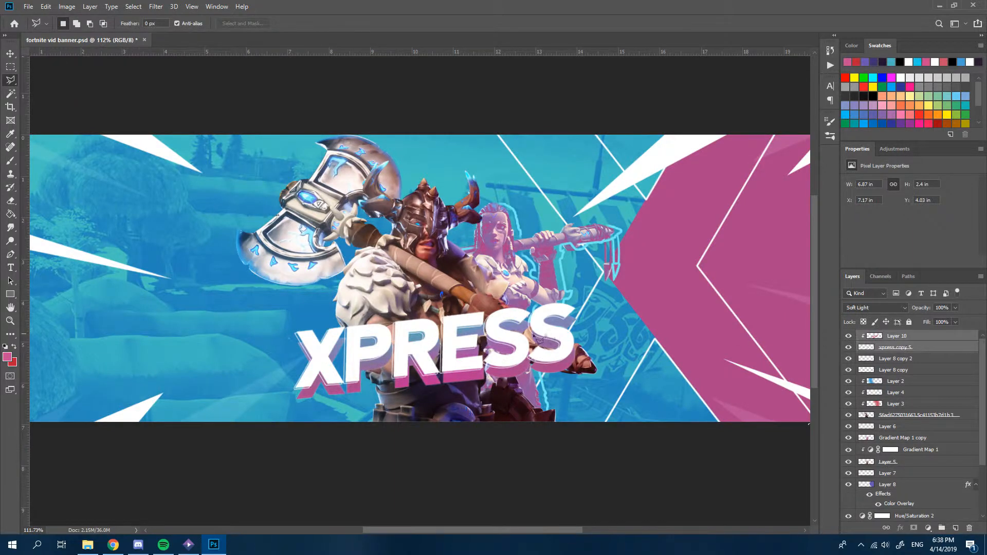
- Nudge the XPRESS title and its clipped Layer 10 slightly right and set a vertical guide near the banner's centre
scroll(539, 339, "up", 3)
key("v")
mouse_move(379, 359)
left_mouse_down()
mouse_move(399, 358)
mouse_move(388, 359)
left_mouse_up()
scroll(388, 358, "down", 5)
left_click_drag(26, 277, 405, 286)
left_click_drag(406, 287, 405, 286)
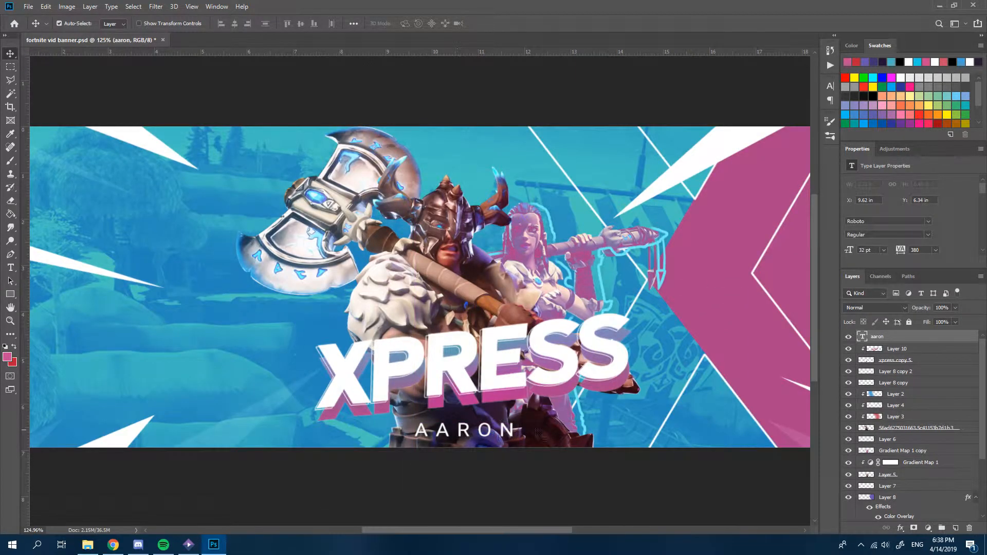
- Set the small name text below the XPRESS title to 18 pt with 520 tracking
scroll(437, 429, "up", 2)
key("t")
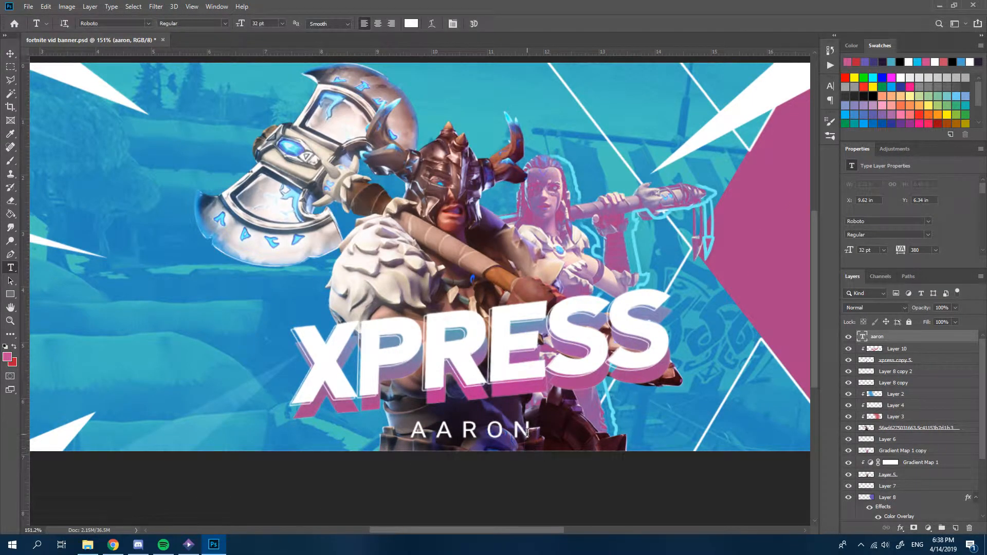
double_click(527, 432)
left_click(829, 50)
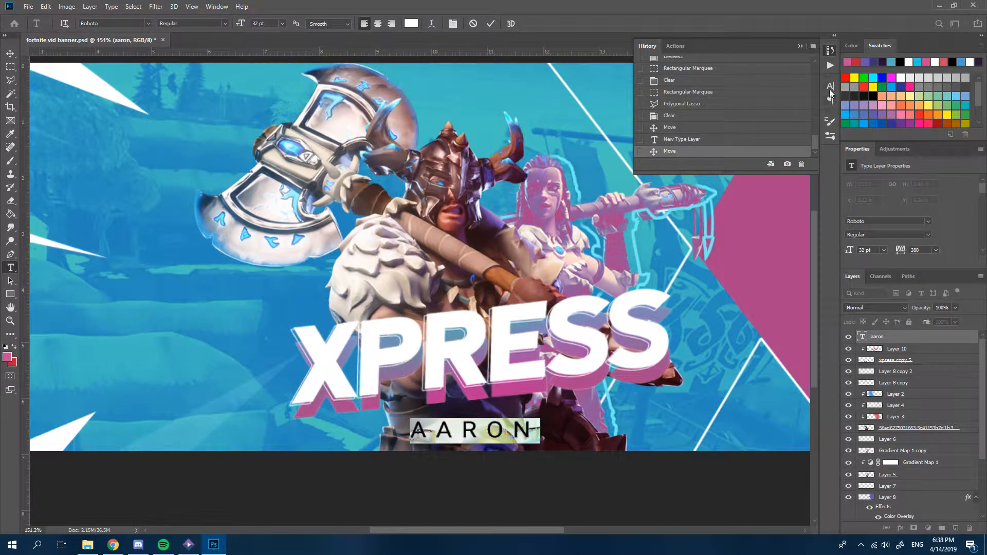
left_click(829, 88)
left_click_drag(712, 113, 705, 113)
left_click_drag(771, 124, 772, 124)
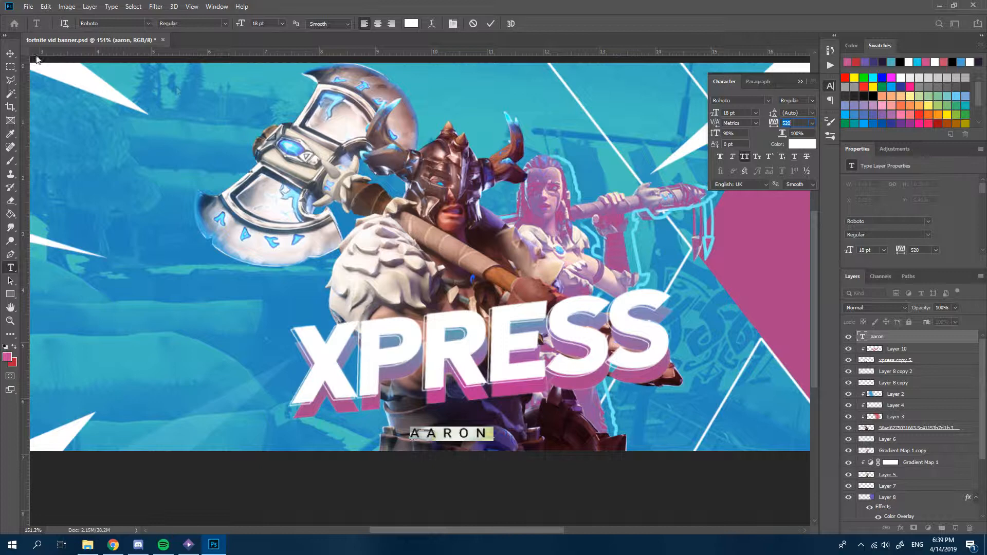
- Move the small name text slightly right and up so it sits centred beneath the XPRESS title
left_click(11, 54)
left_click_drag(481, 433, 506, 427)
scroll(506, 427, "down", 3)
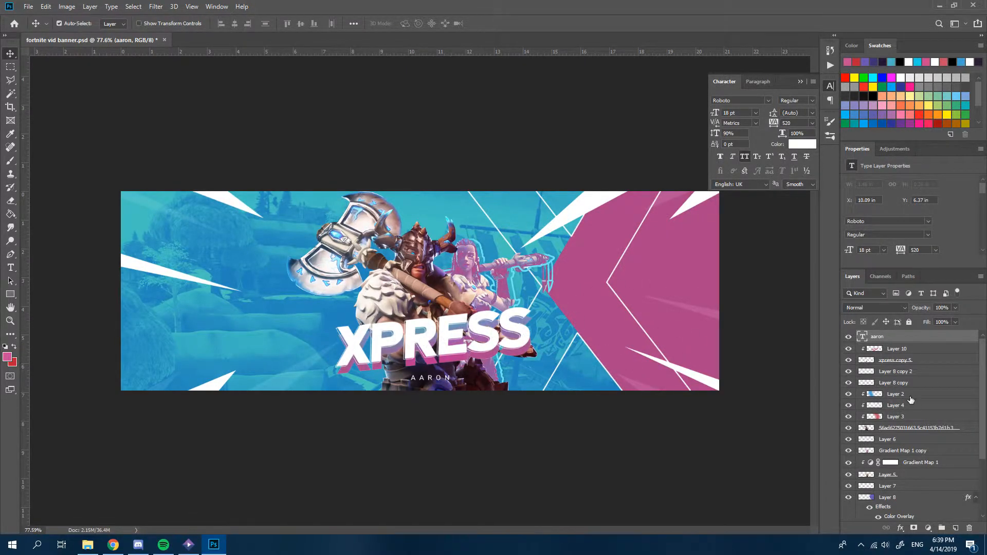
- Duplicate the banner's layer stack and merge the copies into a single top layer, then duplicate that merged layer
scroll(910, 399, "down", 3)
left_click(888, 516, "shift")
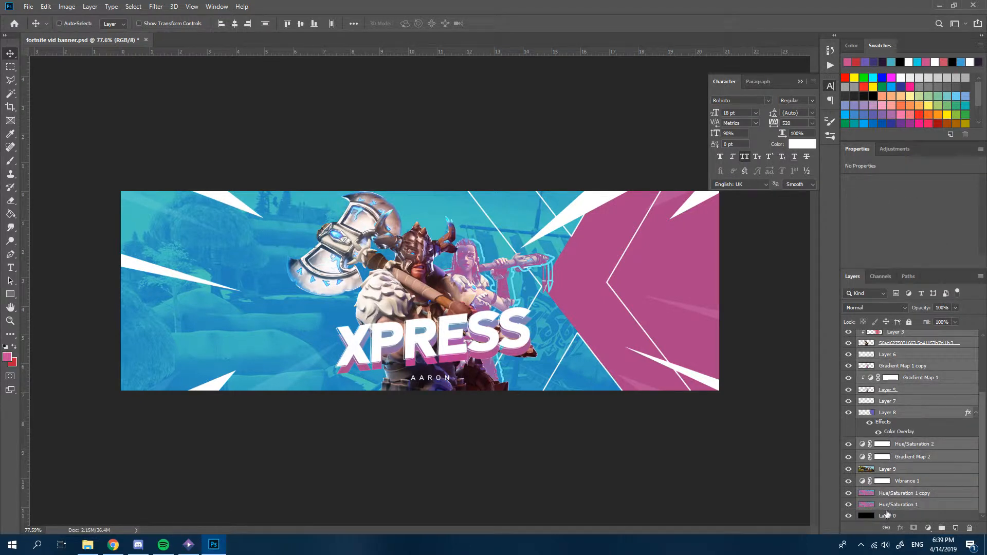
key("ctrl+j")
key("ctrl+e")
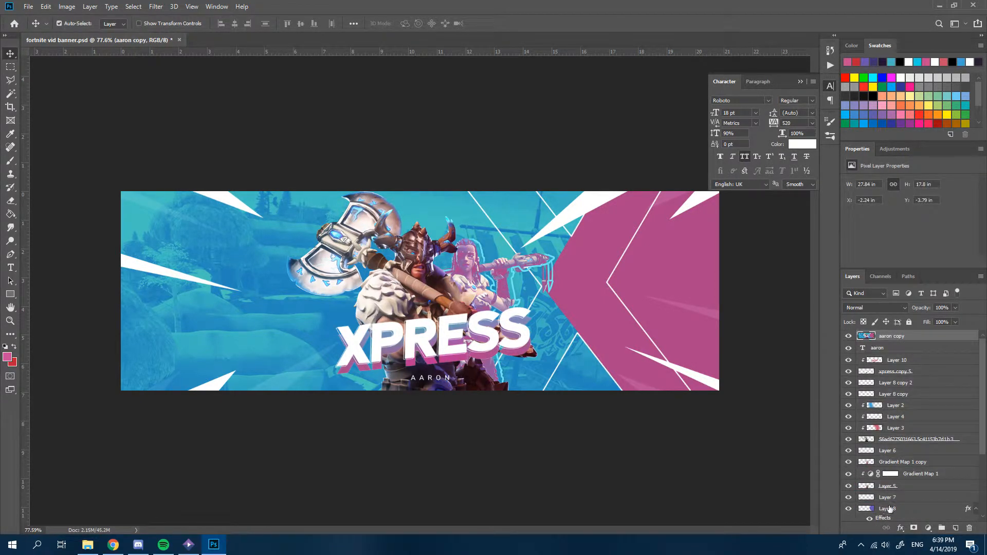
key("ctrl+j")
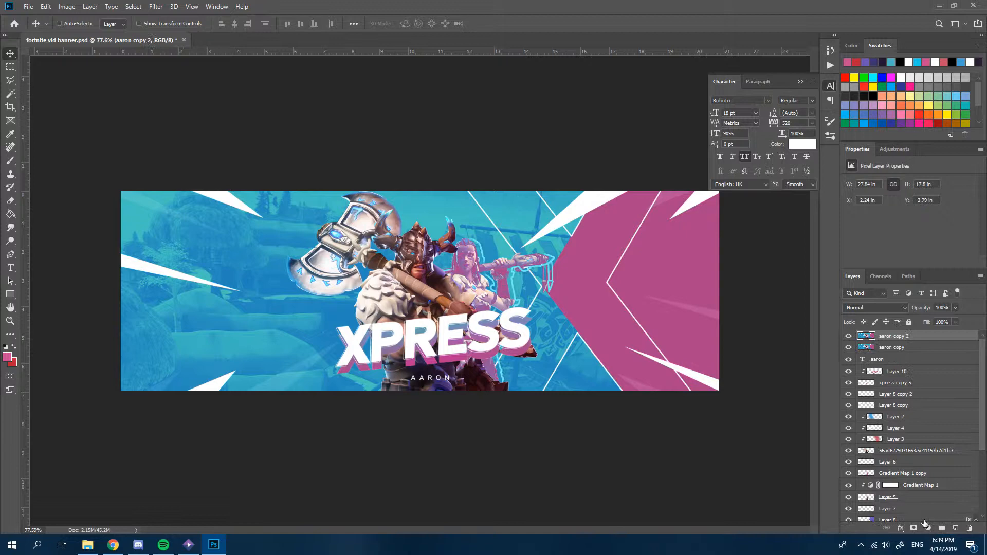
- Apply a High Pass filter with a 10 px radius to the upper merged copy and set its blend mode to Soft Light
left_click(156, 6)
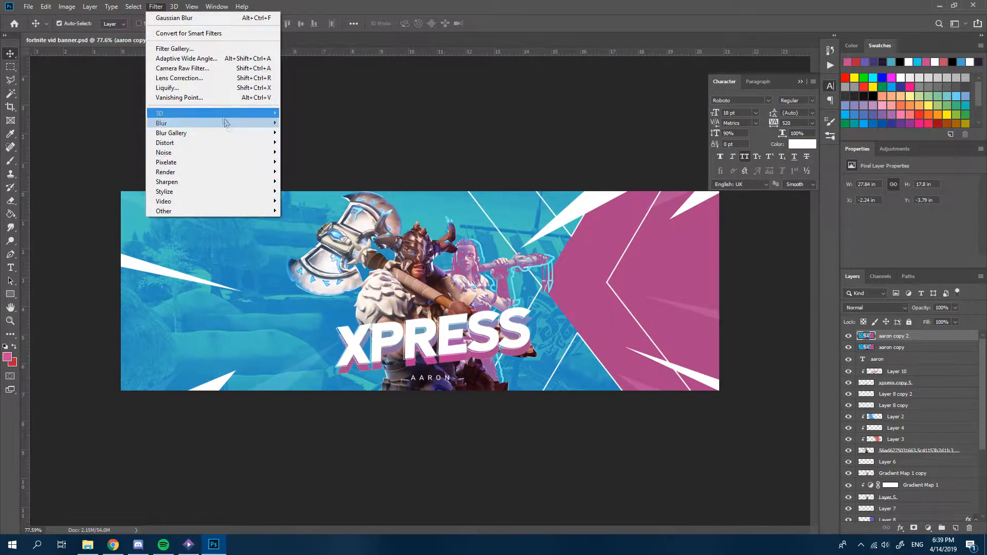
mouse_move(256, 211)
left_click(298, 221)
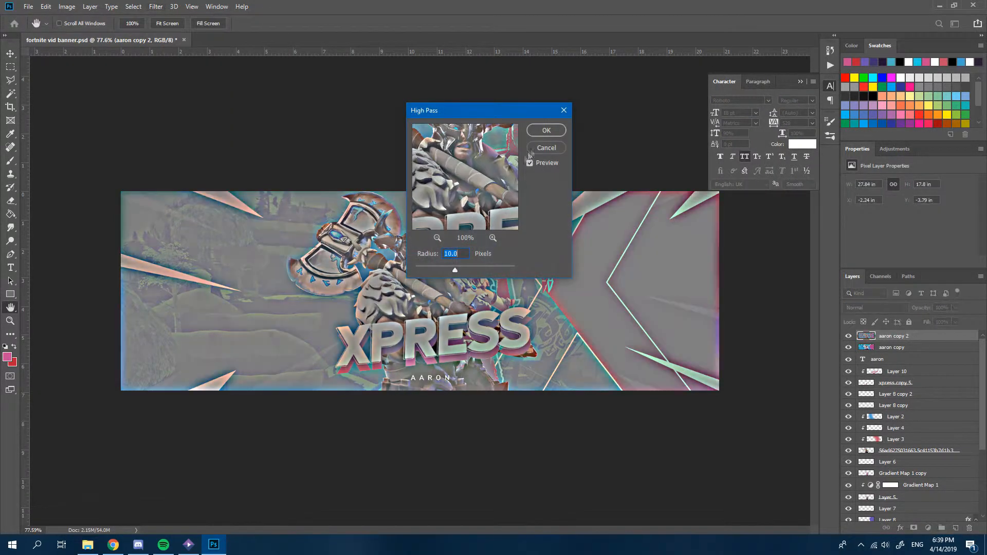
left_click(546, 130)
left_click(871, 308)
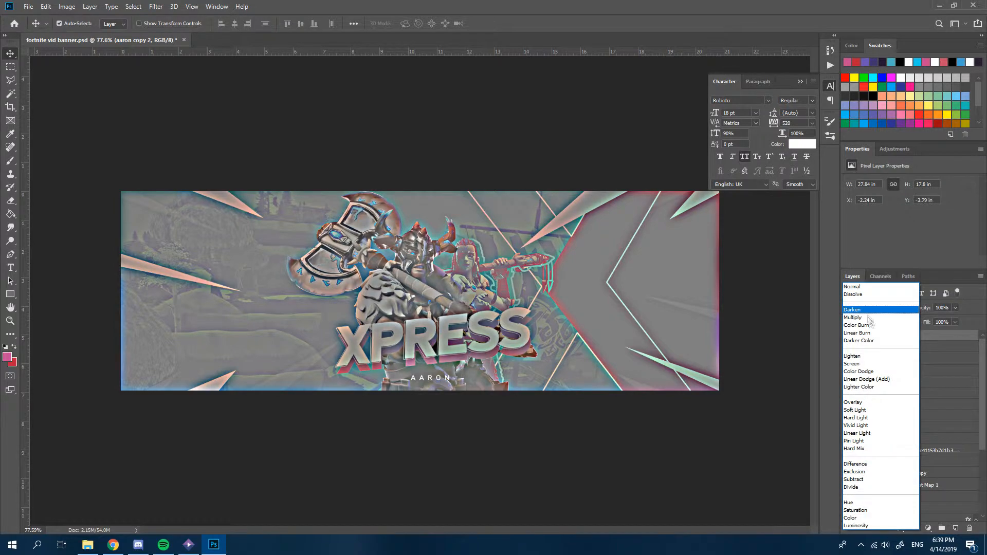
left_click(863, 409)
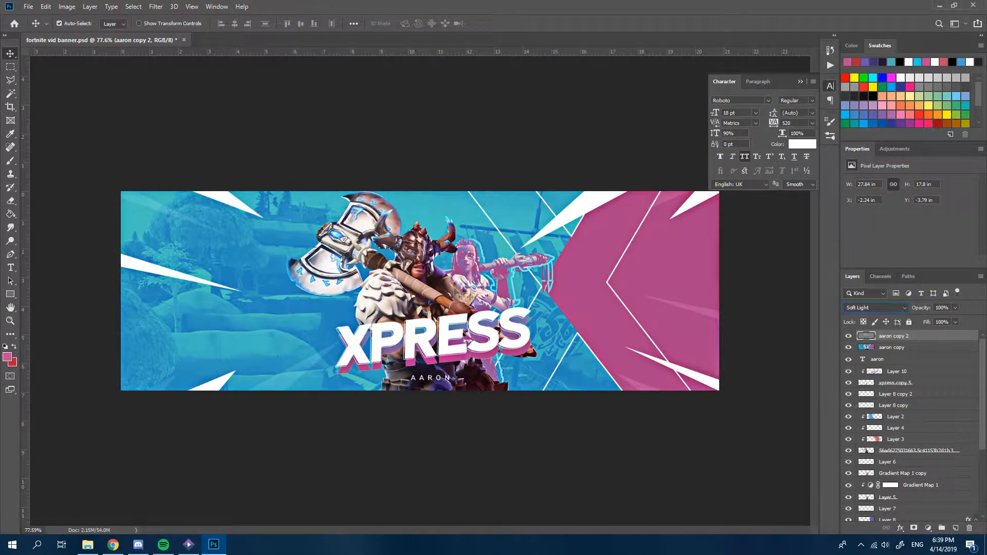
scroll(437, 293, "up", 2)
scroll(382, 238, "up", 3)
left_click(847, 337)
left_click(847, 336)
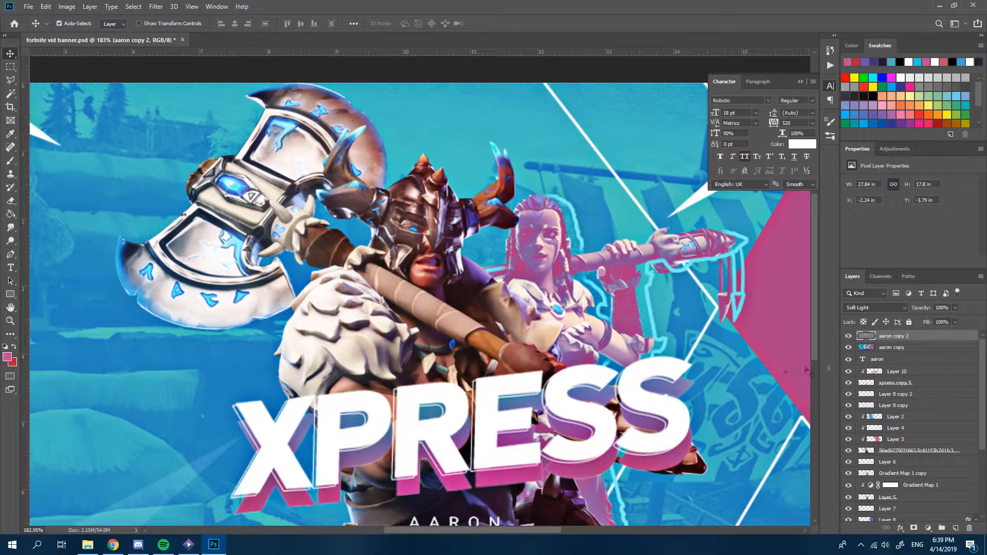
- Merge the Soft Light High Pass layer with the merged banner copy beneath it and duplicate the result
scroll(699, 377, "down", 4)
left_click(892, 349, "ctrl")
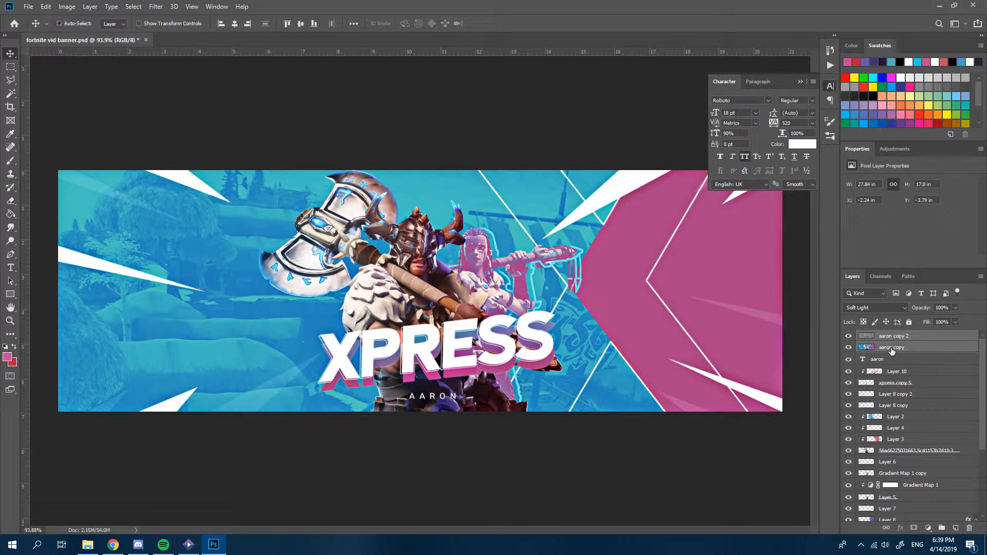
key("ctrl+e")
key("ctrl+j")
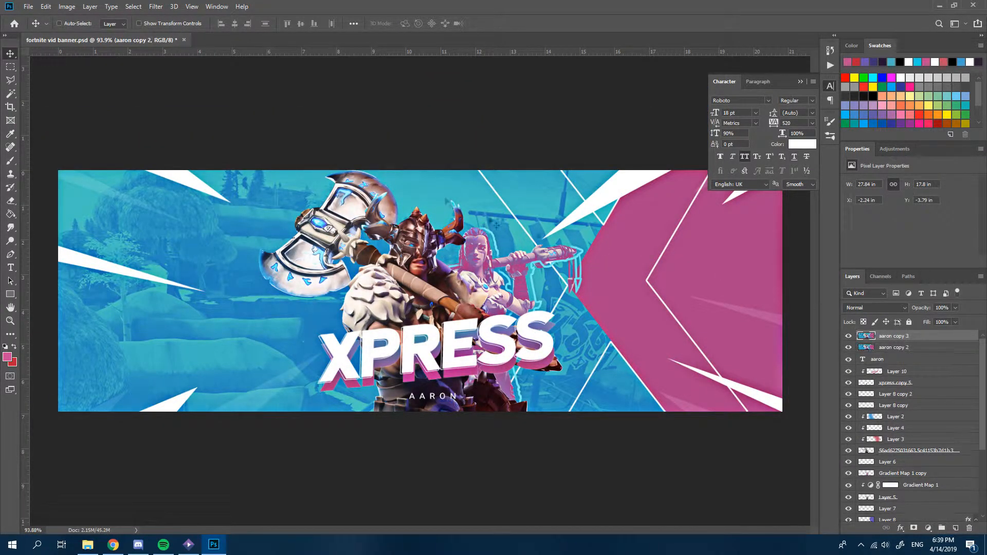
- Apply a Gaussian Blur with a 1.0 px radius to the topmost merged banner copy
left_click(156, 6)
mouse_move(208, 124)
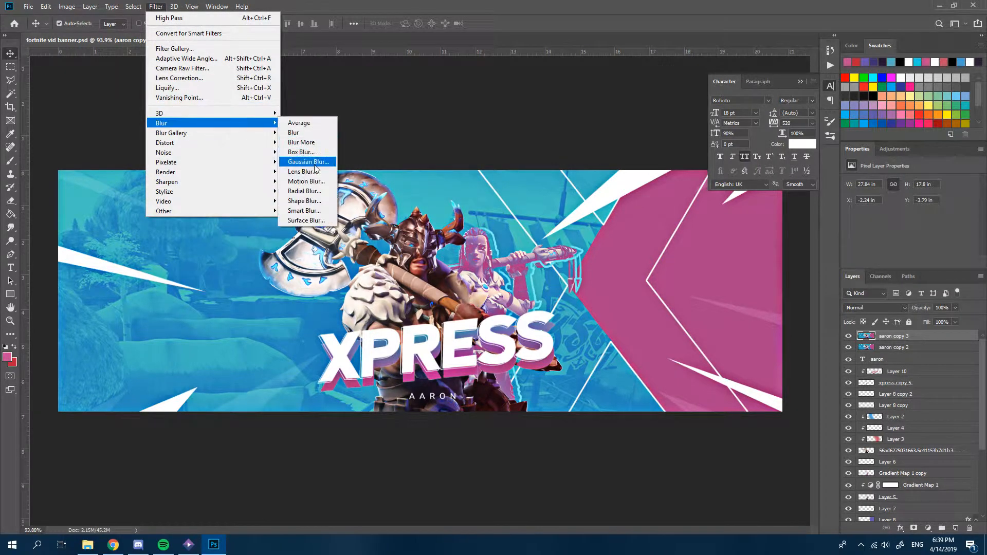
left_click(301, 162)
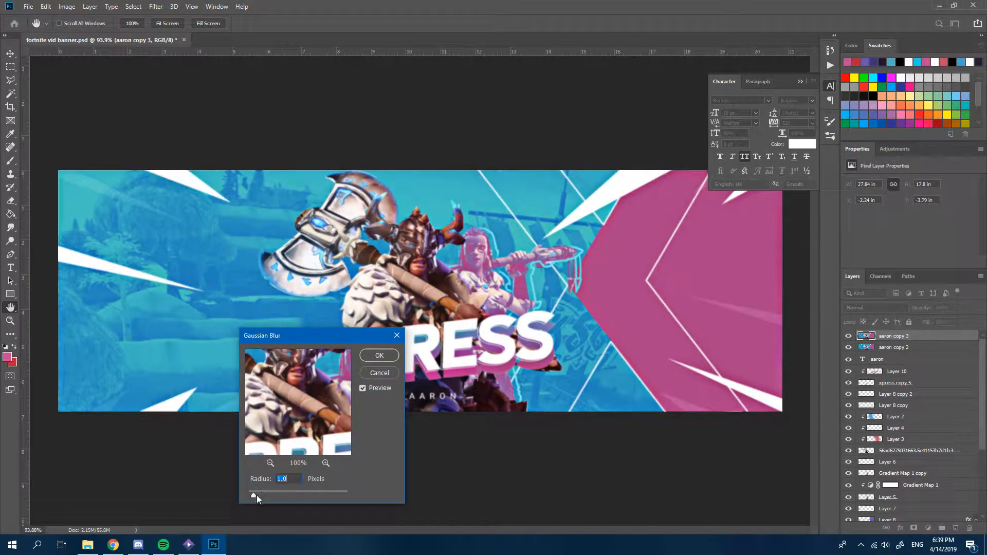
left_click(376, 362)
- Erase the blurred copy over the axe, the Viking renders and the XPRESS title with a soft eraser about 193 px wide
key("e")
left_click(67, 23)
left_click_drag(100, 56, 105, 57)
left_click(378, 210)
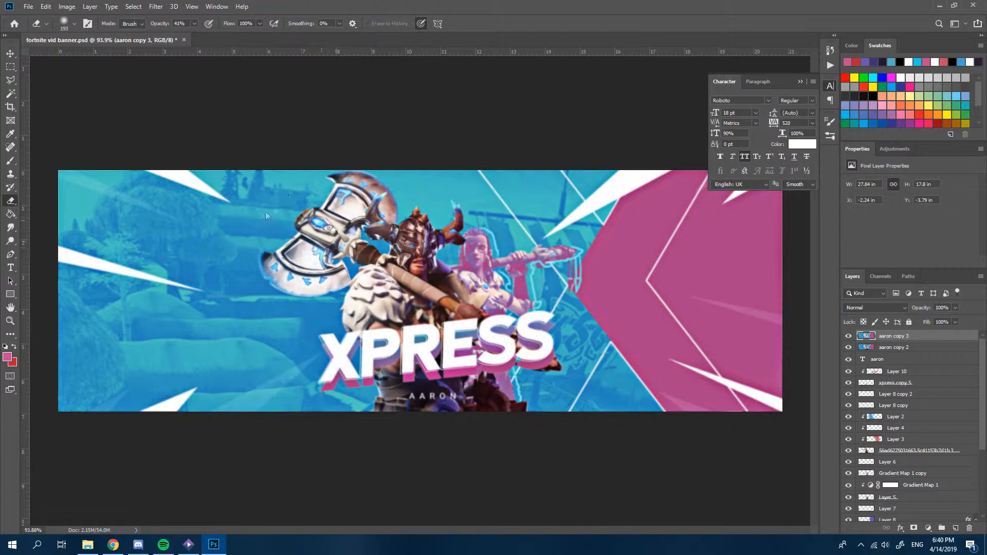
left_click_drag(466, 335, 339, 369)
- Duplicate the partly erased blur layer together with the merged copy beneath it, and merge the duplicates into one layer
left_click(921, 350, "shift")
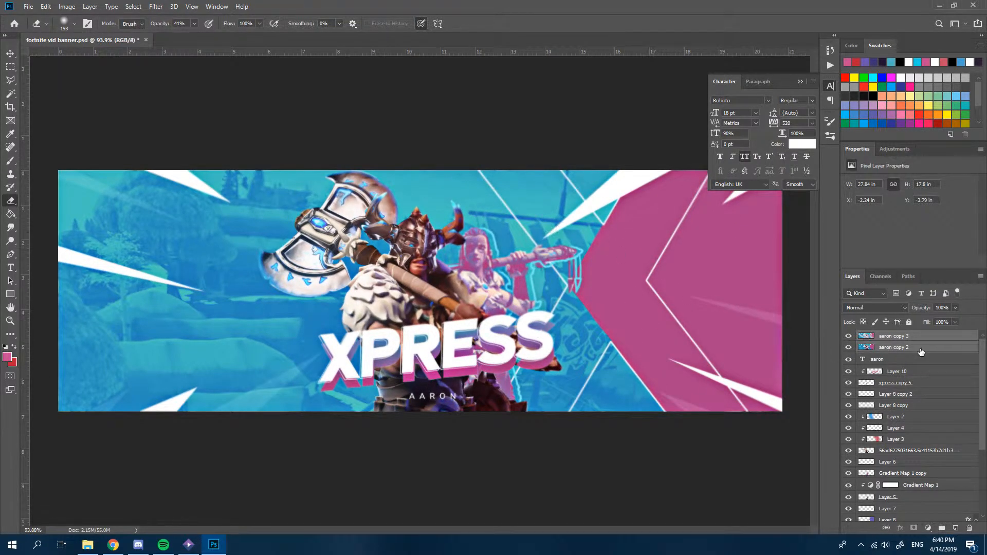
key("ctrl+j")
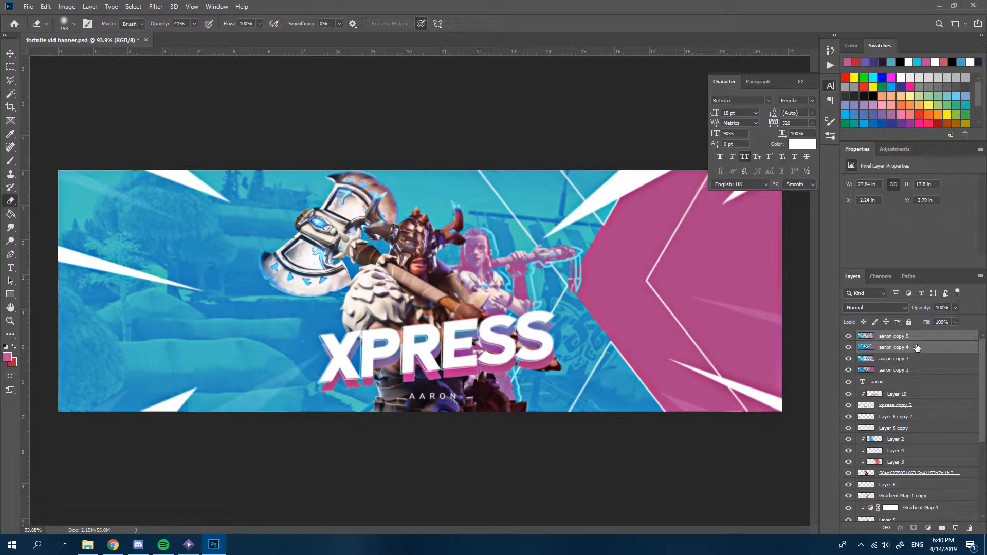
key("ctrl+e")
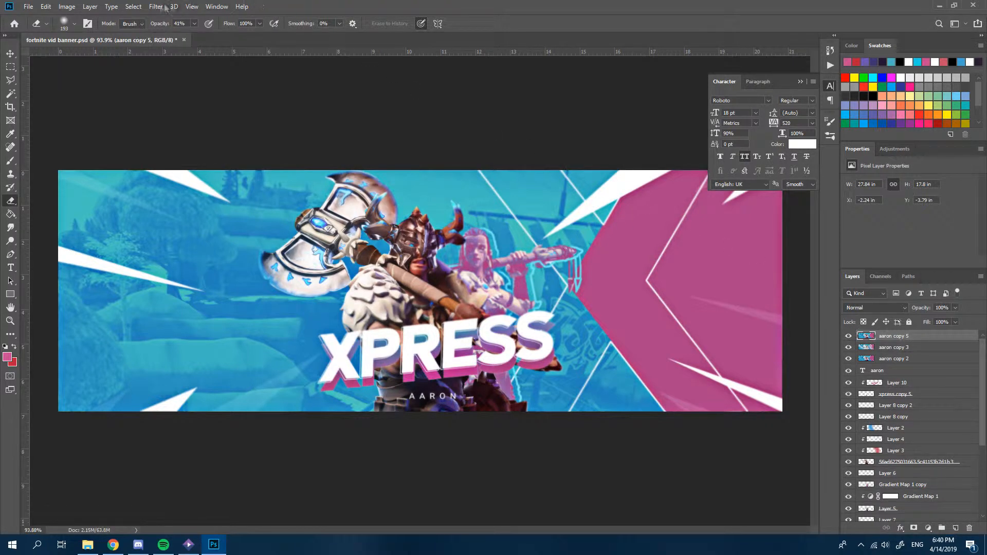
- Apply the Camera Raw filter to the new merged layer using a Curve preset that deepens the blues and magentas
left_click(156, 7)
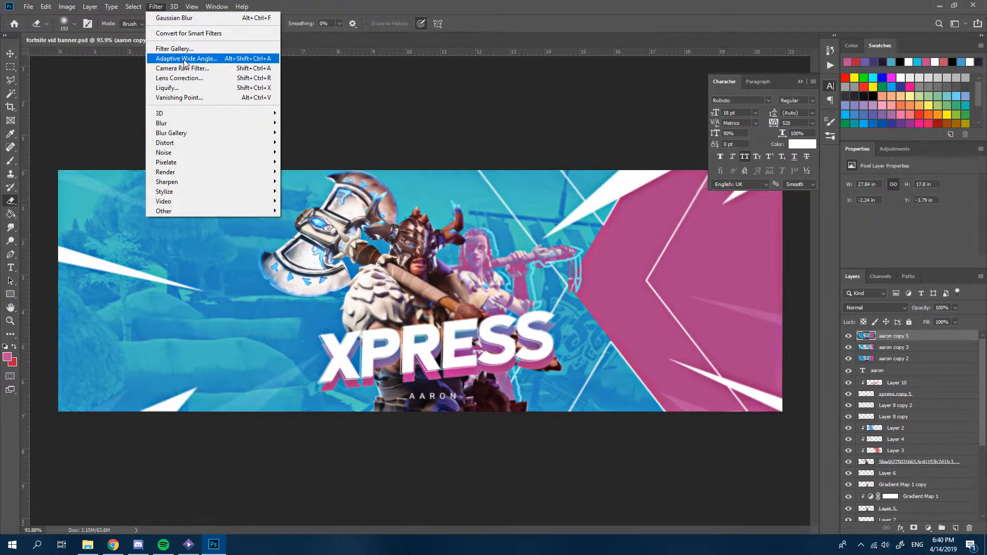
left_click(191, 68)
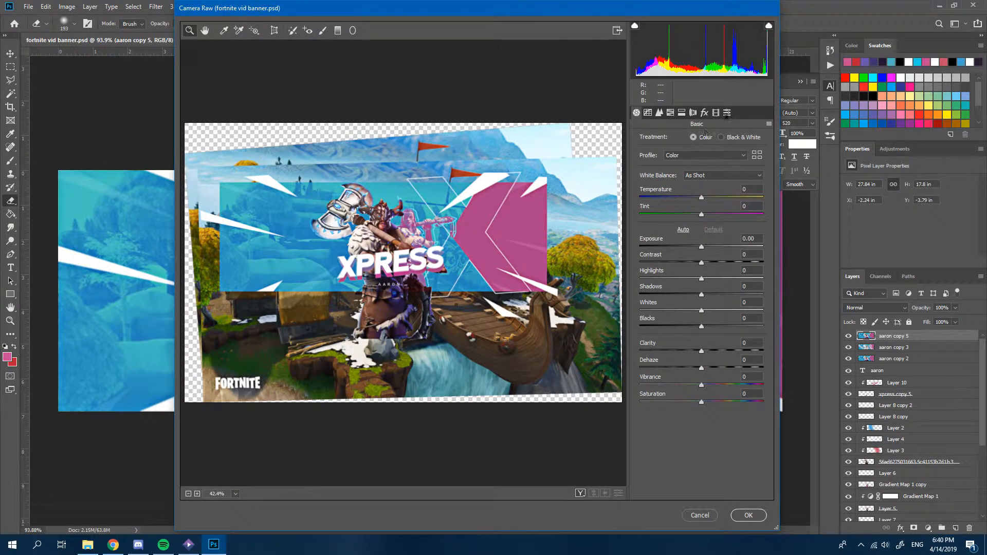
left_click(726, 112)
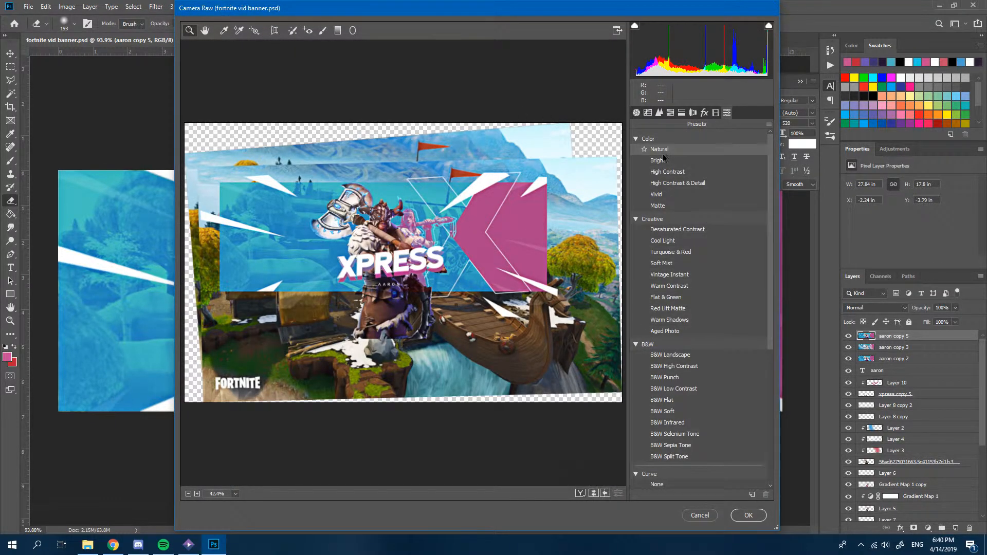
left_click(687, 230)
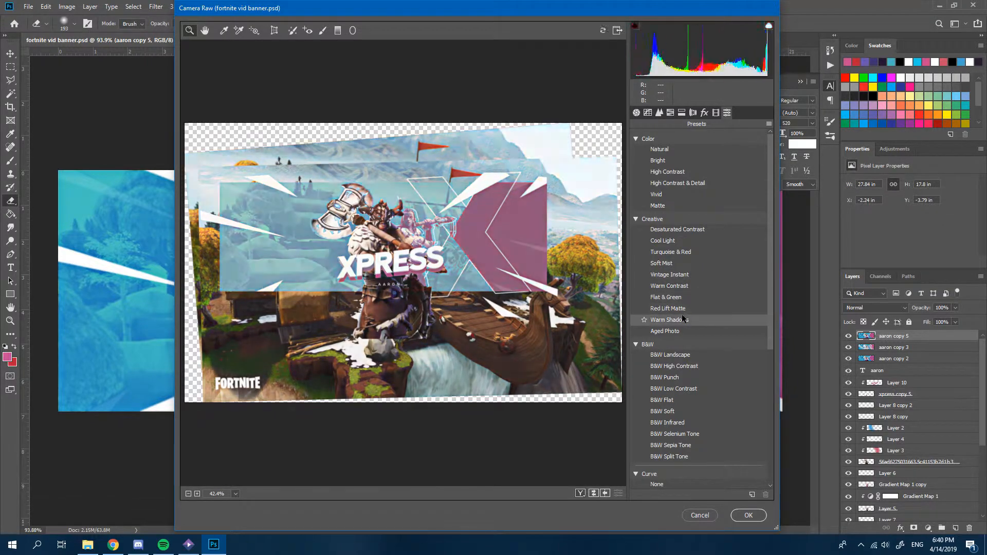
left_click_drag(392, 256, 352, 79)
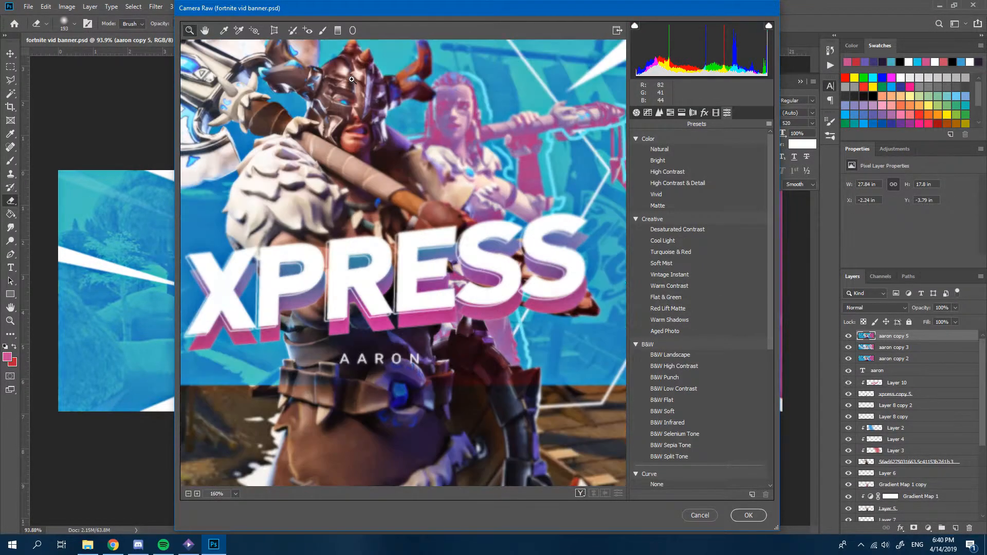
left_click_drag(342, 150, 383, 268)
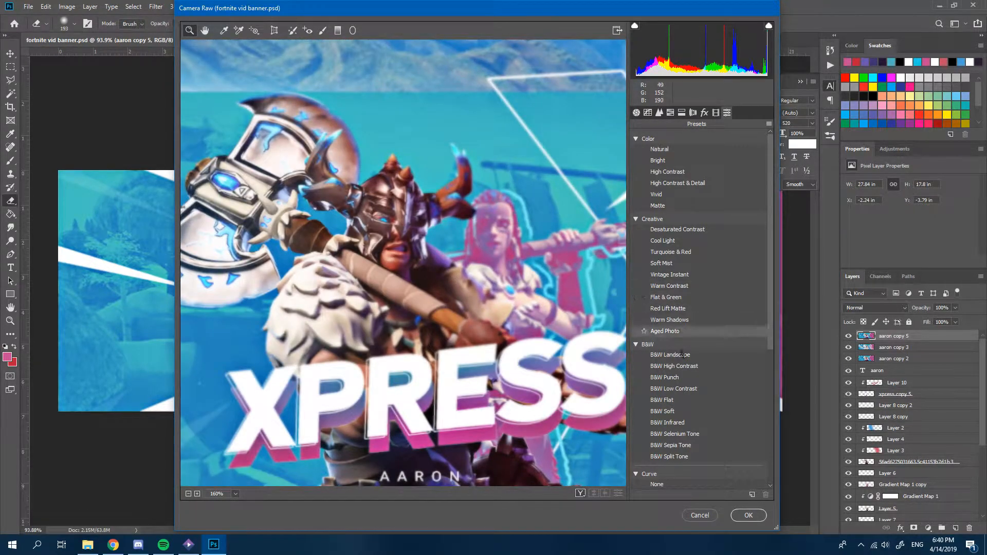
scroll(681, 344, "down", 9)
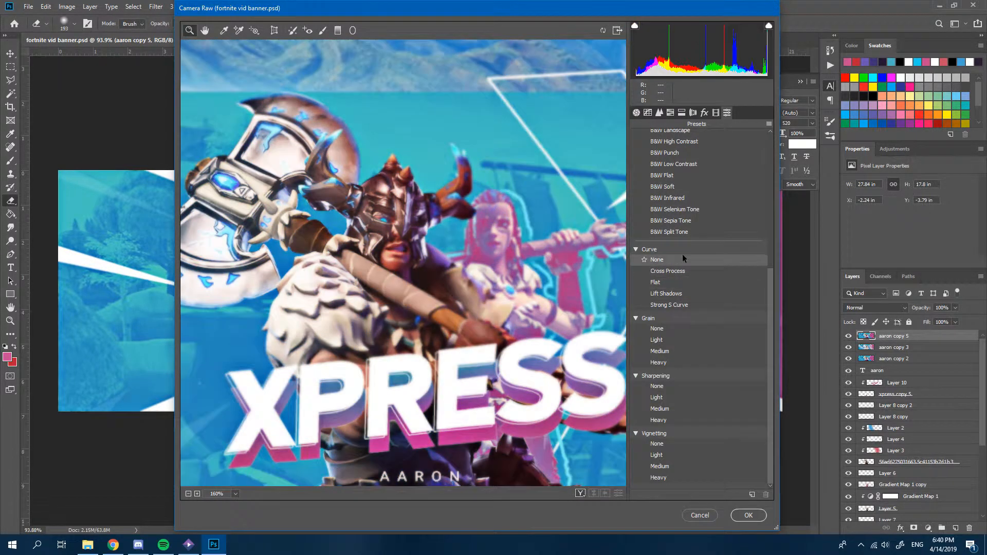
left_click(683, 282)
left_click(750, 516)
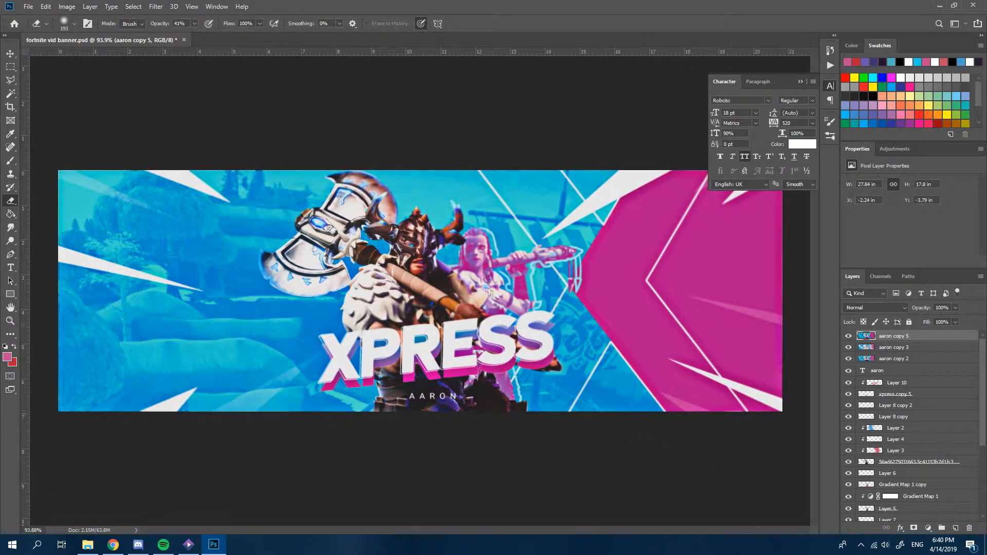
- Paint the left and right ends of the banner black on a new layer with a large soft brush
left_click_drag(914, 309, 892, 314)
left_click(955, 528)
left_click(10, 161)
scroll(173, 321, "down", 5)
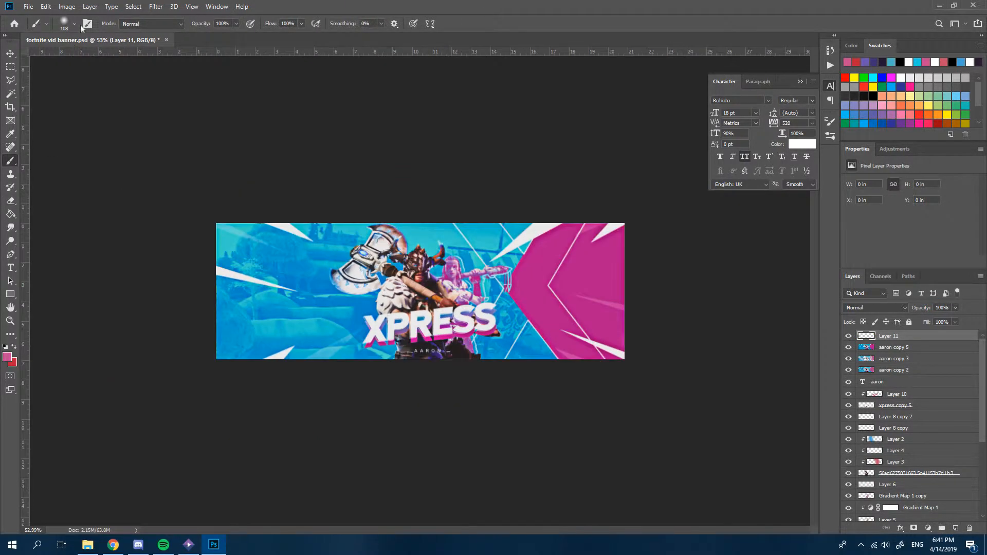
left_click(75, 23)
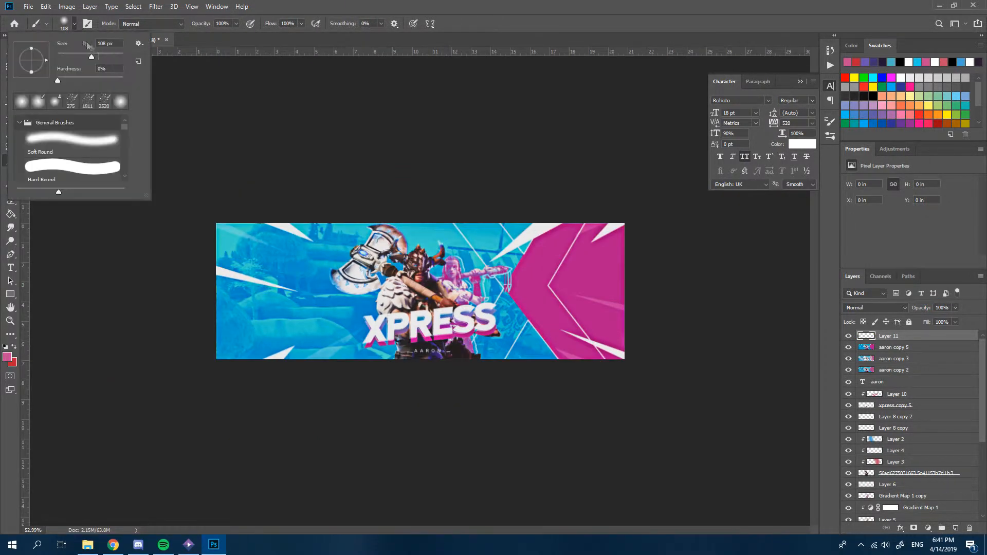
left_click(5, 347)
mouse_move(208, 231)
left_mouse_down()
mouse_move(210, 326)
mouse_move(176, 308)
mouse_move(226, 375)
left_mouse_up()
mouse_move(588, 208)
left_mouse_down()
mouse_move(575, 313)
mouse_move(552, 145)
left_mouse_up()
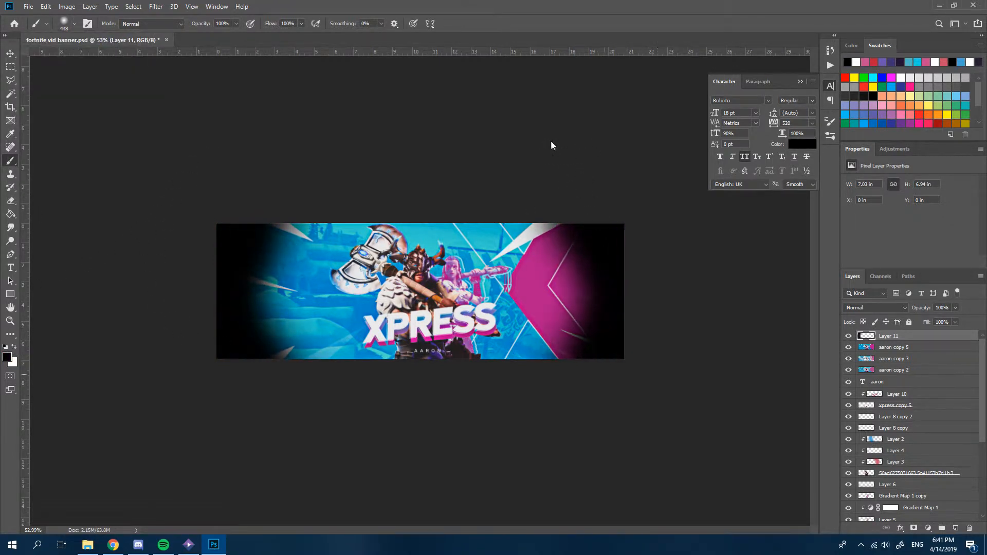
- Set the black edge-shading layer's opacity to 30%
key("ctrl+0")
left_click_drag(944, 308, 906, 303)
type("30")
key("Return")
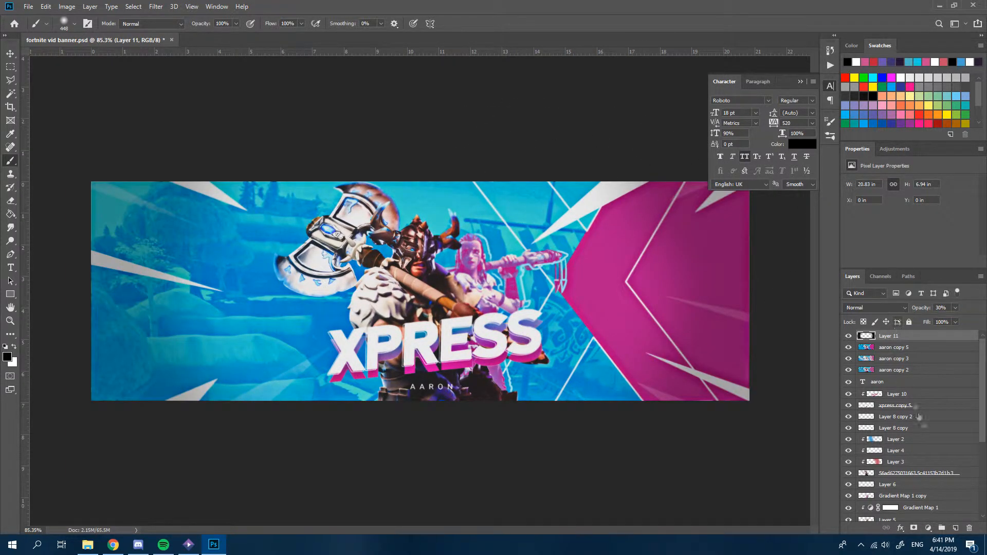
- Paint a soft white glow at the banner's top centre on a new layer and set that layer's opacity to 50%
left_click(955, 527)
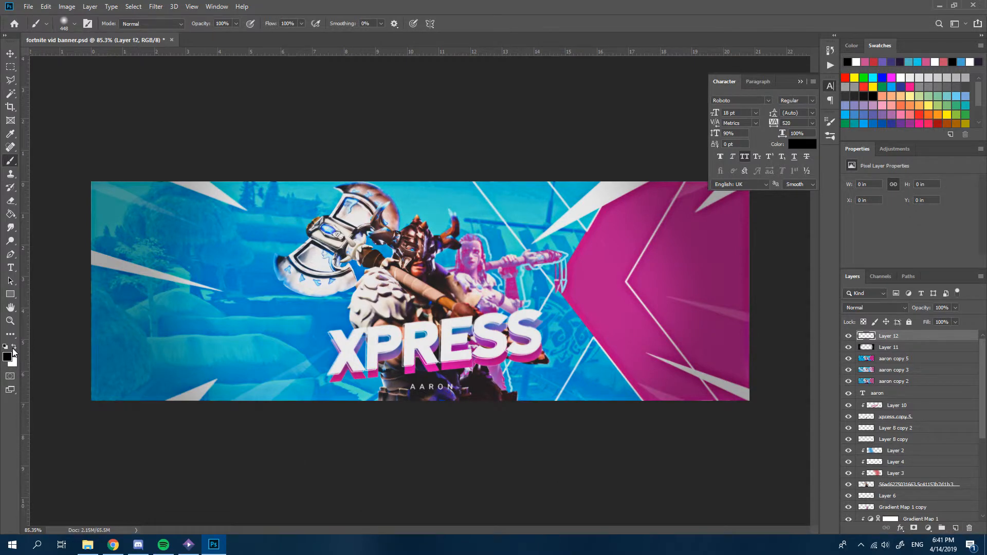
left_click(14, 348)
left_click_drag(437, 121, 457, 128)
scroll(457, 128, "up", 2)
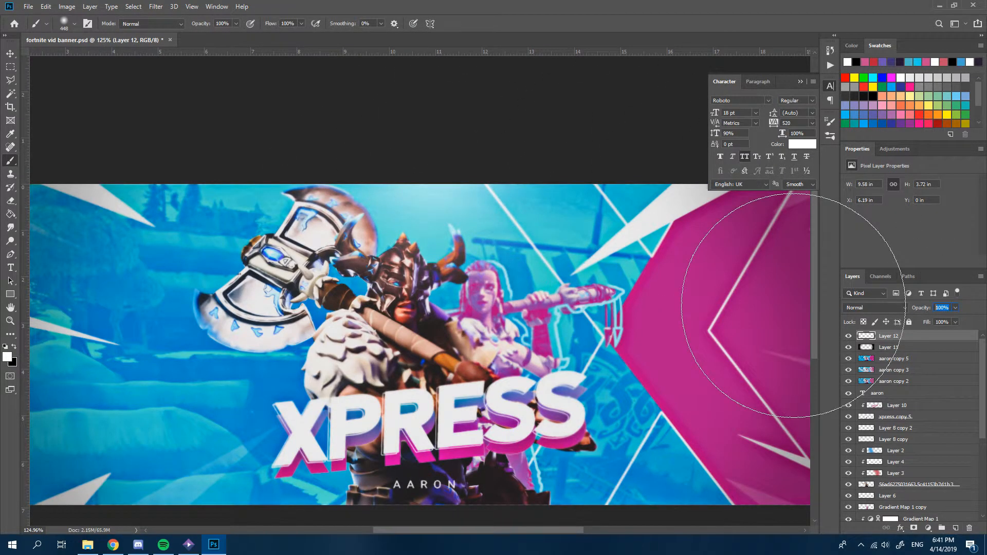
type("50")
key("Return")
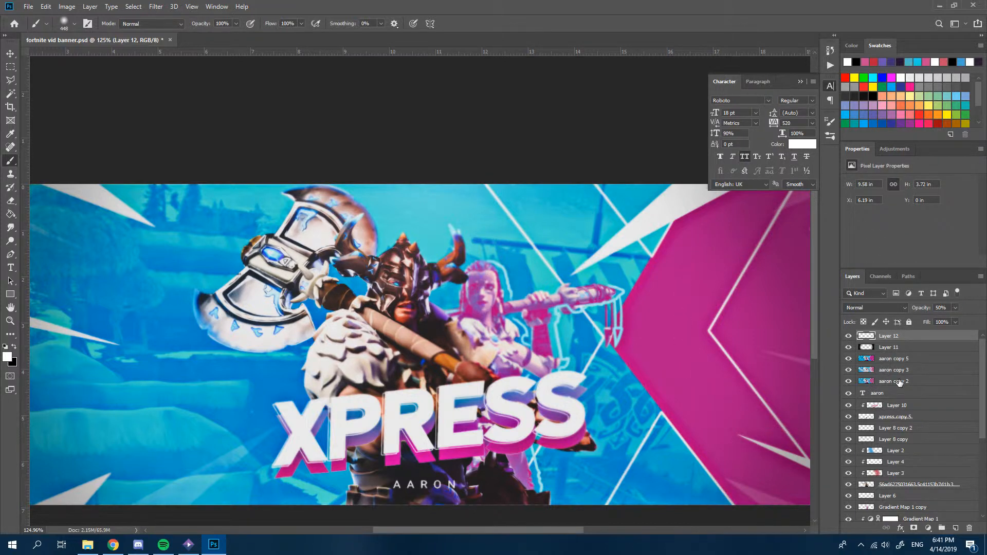
- Duplicate the shading, glow and merged banner layers, merge the copies into one layer, and duplicate that merged layer
left_click(899, 382, "shift")
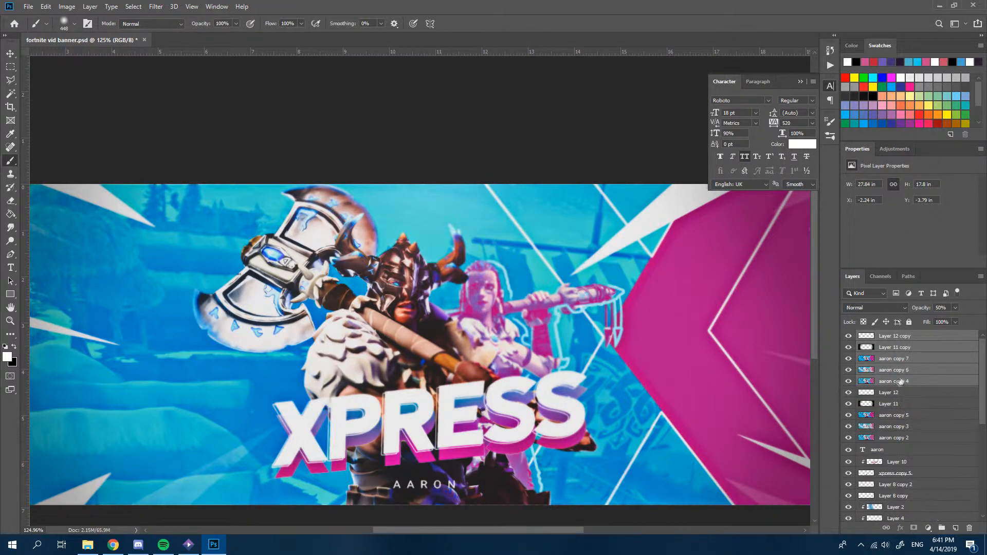
key("ctrl+alt+e")
key("ctrl+j")
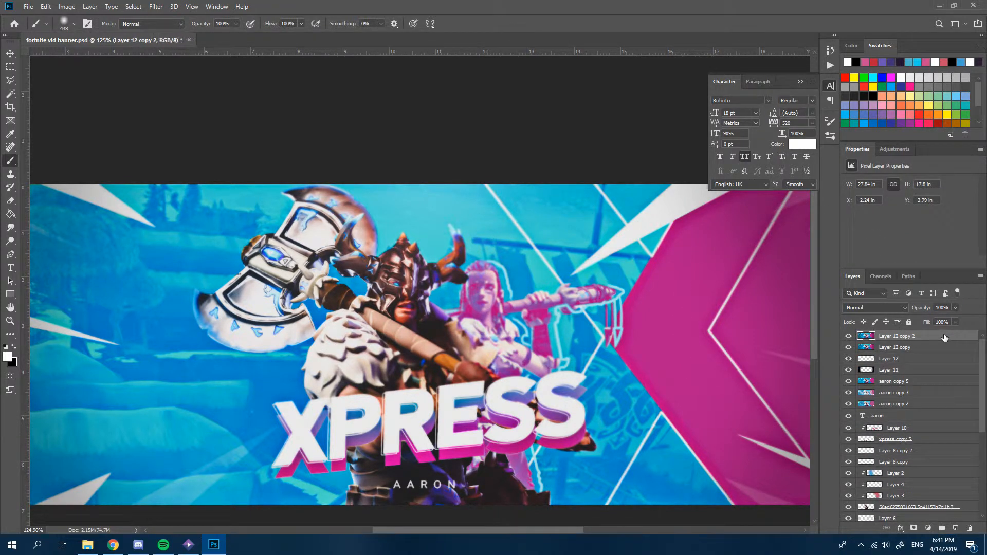
- Limit the top merged copy's colour channels in its blending options and nudge it slightly right for a chromatic fringe
double_click(944, 337)
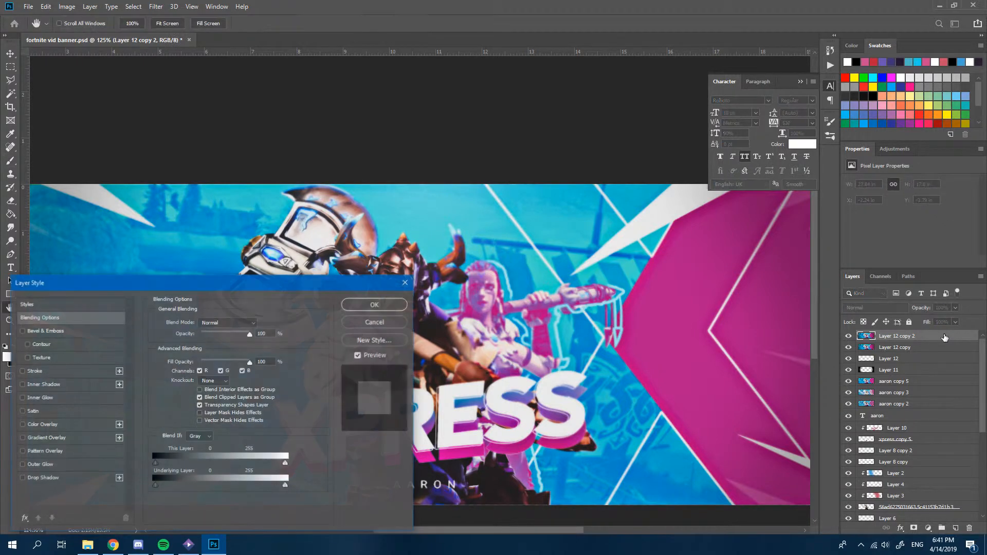
left_click(226, 371)
left_click(354, 307)
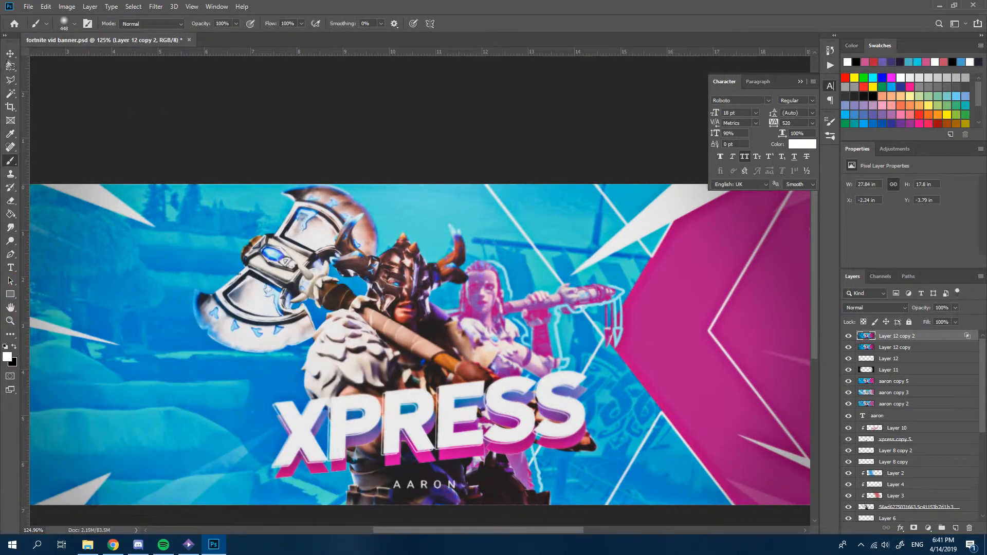
key("v")
scroll(321, 201, "up", 3)
scroll(360, 237, "down", 3)
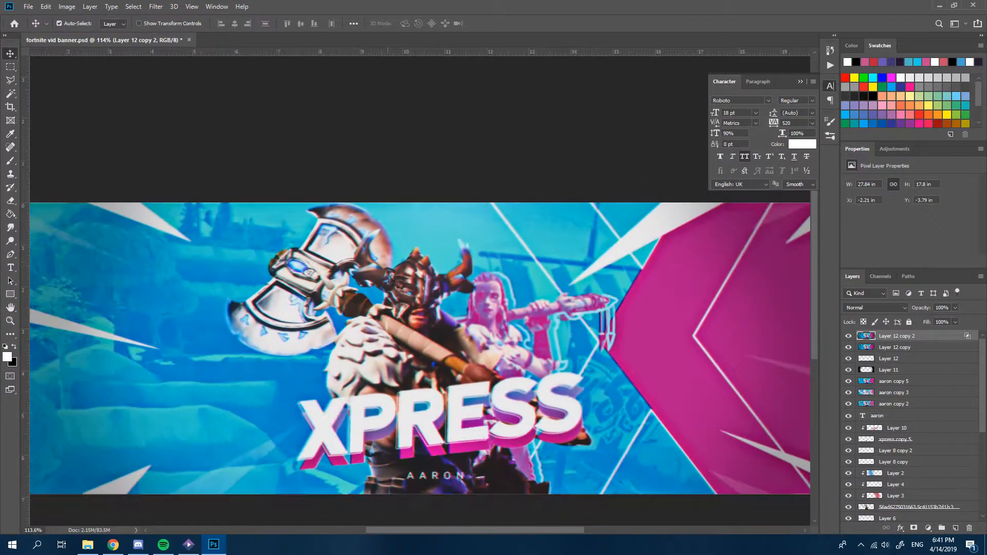
scroll(414, 217, "up", 3)
scroll(415, 216, "up", 5)
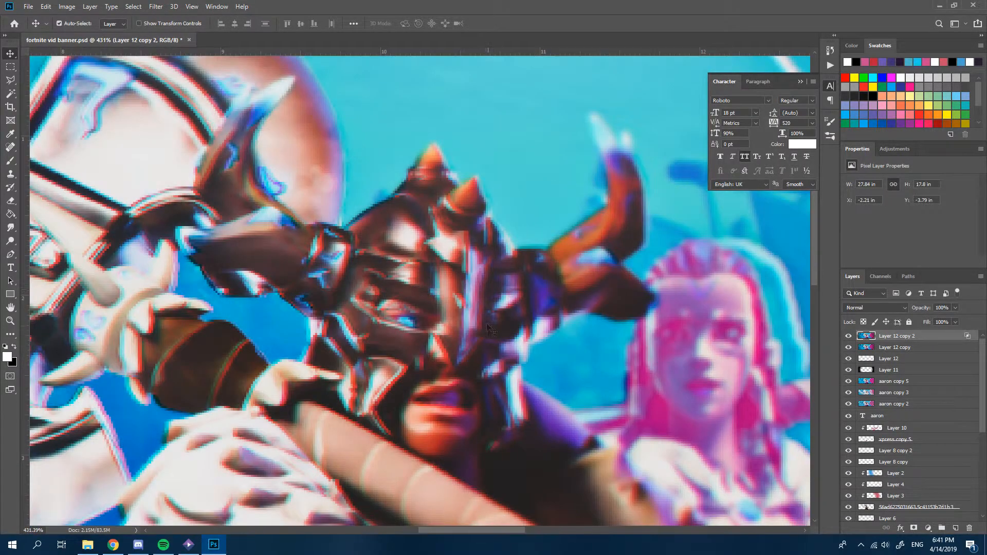
scroll(547, 280, "down", 6)
scroll(547, 297, "down", 3)
scroll(547, 297, "up", 2)
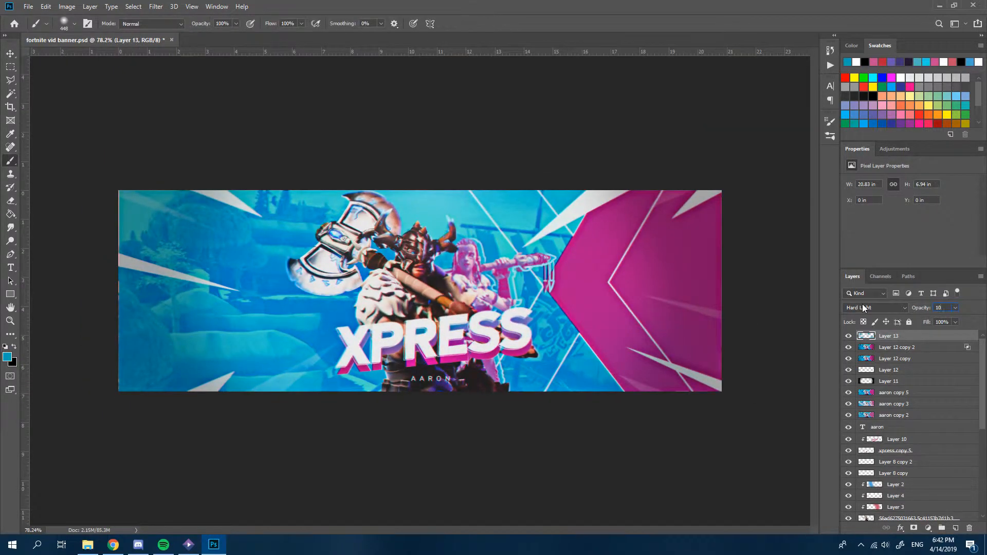
- Delete the Hard Light layer above the chromatic fringe copy
key("Delete")
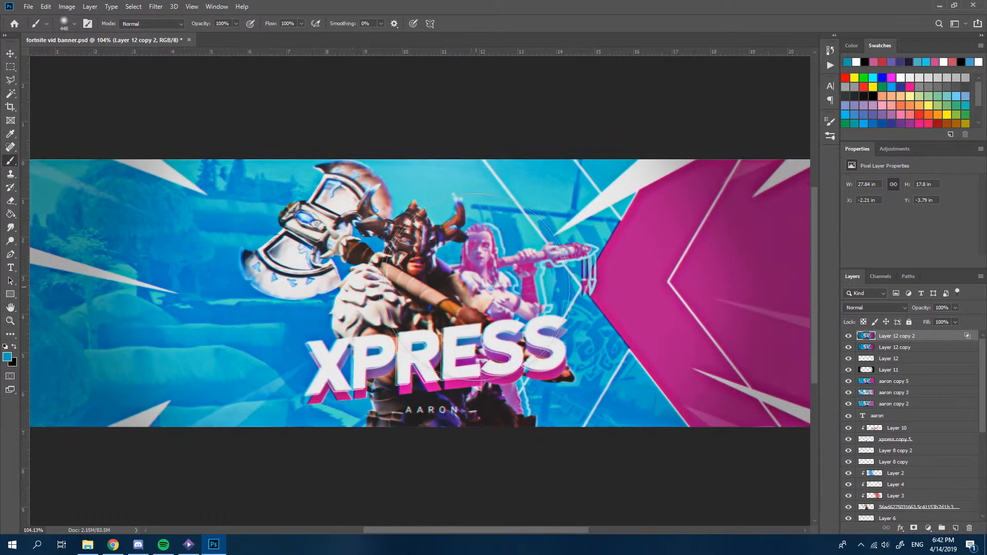
scroll(514, 308, "up", 2)
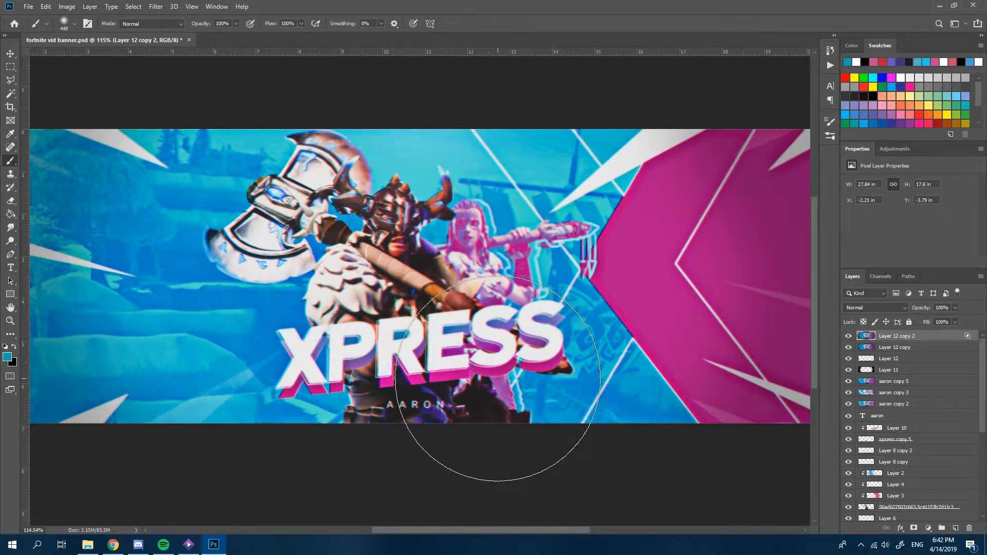
scroll(495, 378, "down", 1)
scroll(495, 378, "down", 1)
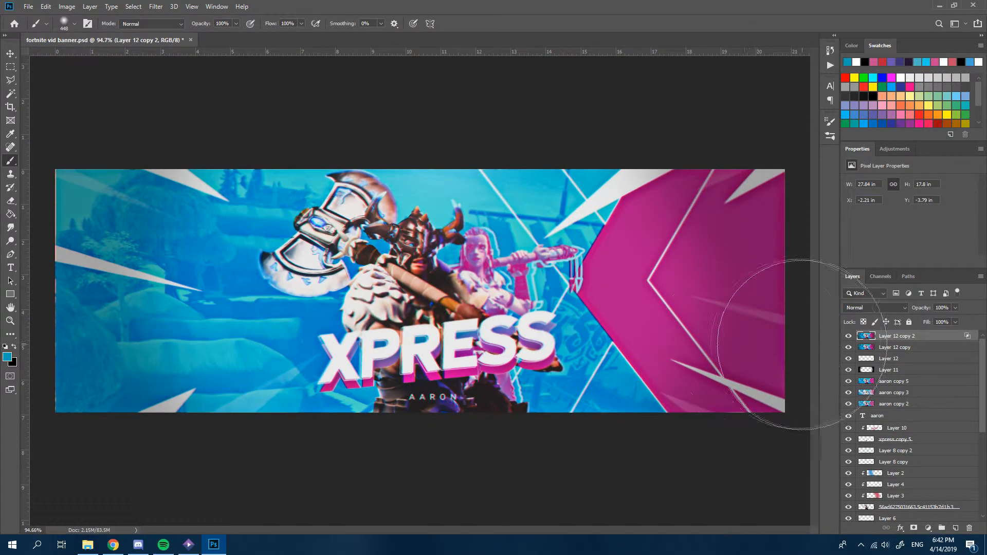
- Switch to File Explorer and view the other XPRESS banner image, the pink and orange one, in the photo viewer
left_click(91, 547)
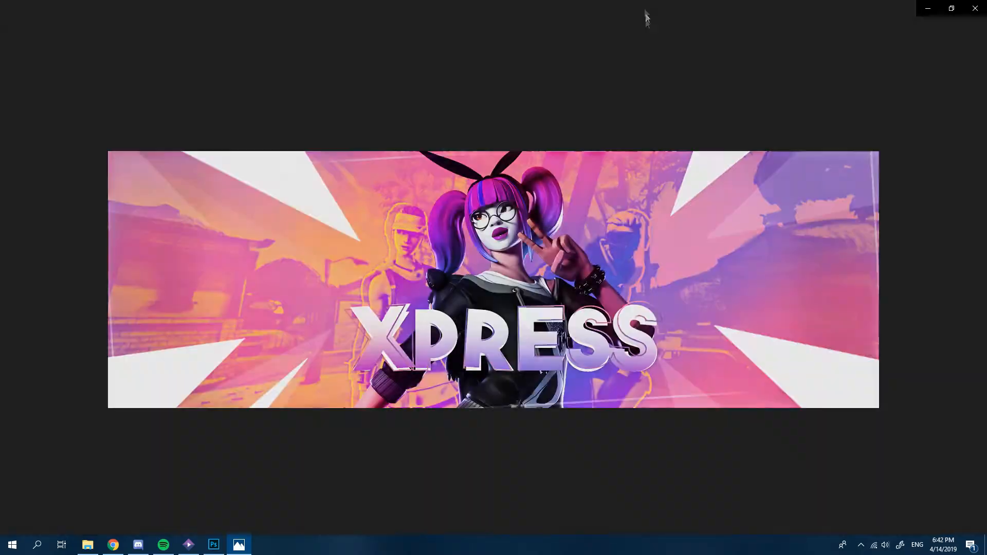
left_click_drag(645, 10, 646, 50)
left_click_drag(619, 14, 620, 36)
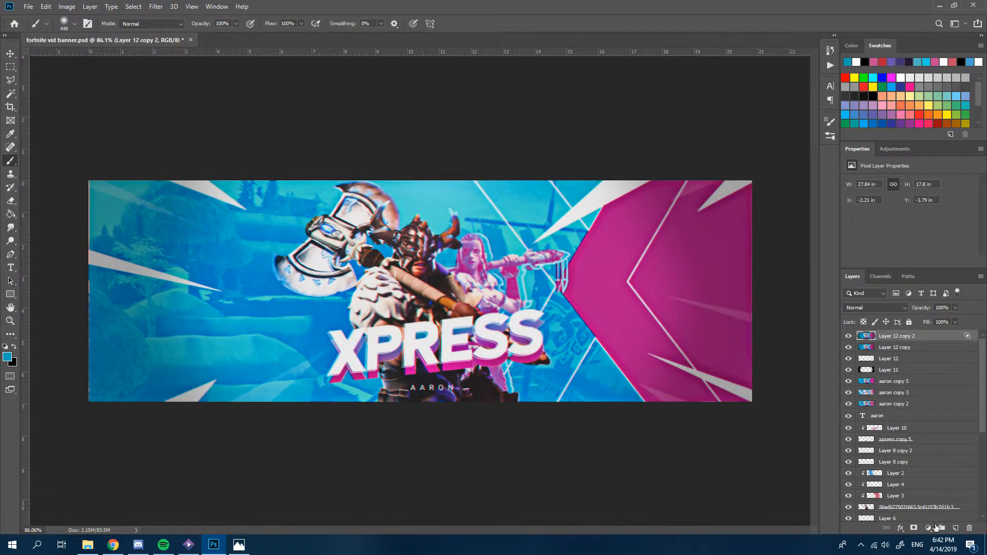
- Add a Hue/Saturation adjustment layer above the banner and set its hue to -141
left_click(927, 528)
left_click(934, 429)
left_click_drag(914, 220, 883, 222)
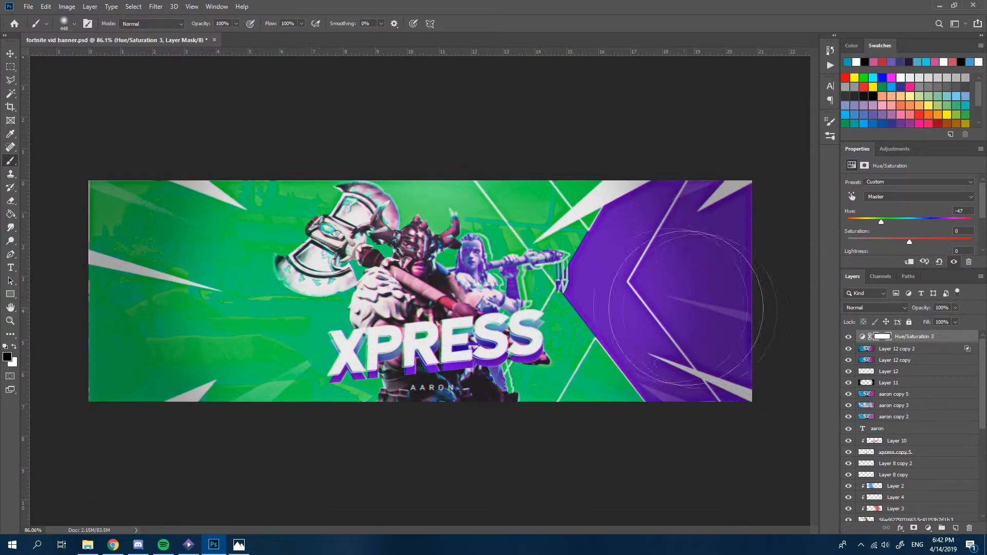
mouse_move(866, 221)
left_mouse_down()
mouse_move(848, 223)
mouse_move(857, 223)
left_mouse_up()
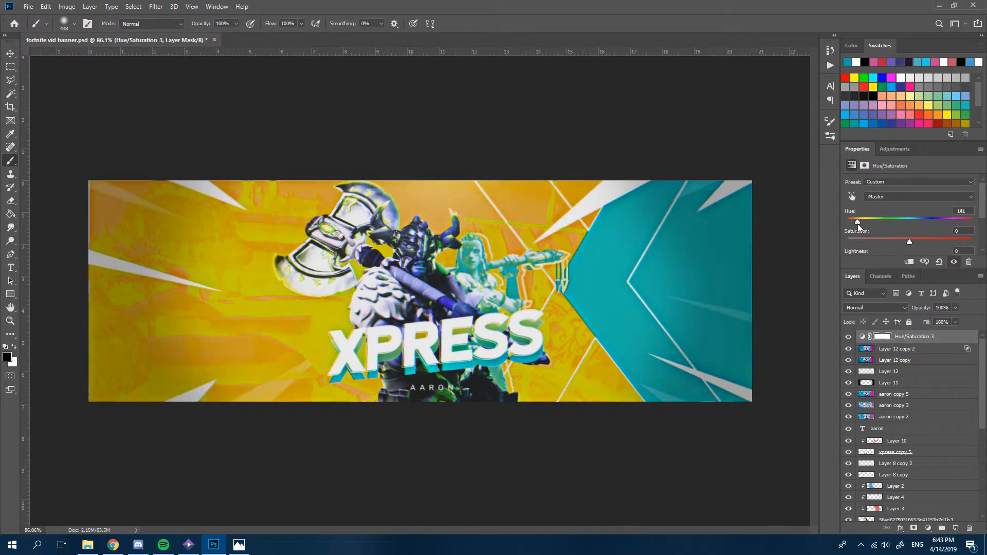
left_click(14, 345)
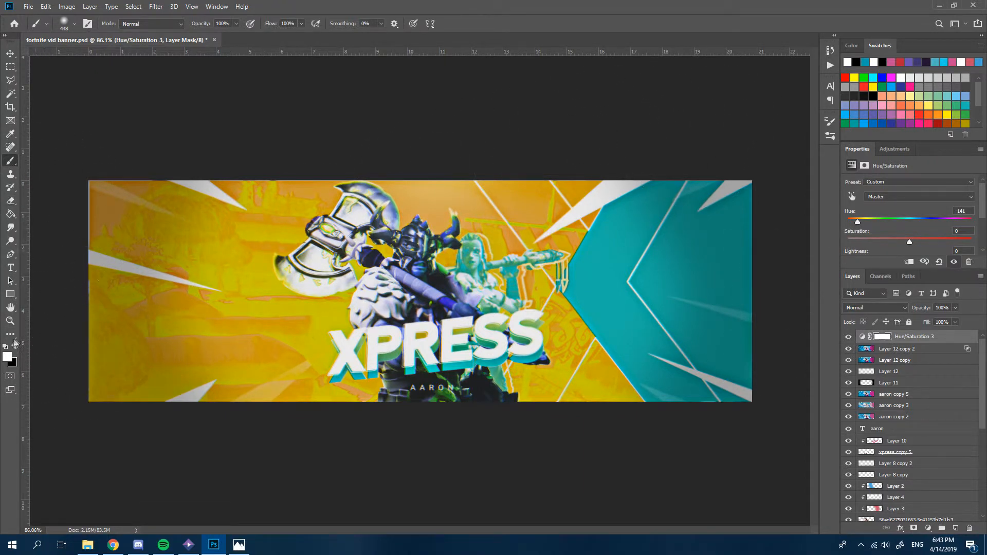
left_click(15, 345)
mouse_move(340, 161)
left_mouse_down()
mouse_move(98, 322)
mouse_move(94, 382)
left_mouse_up()
left_click_drag(709, 244, 126, 554)
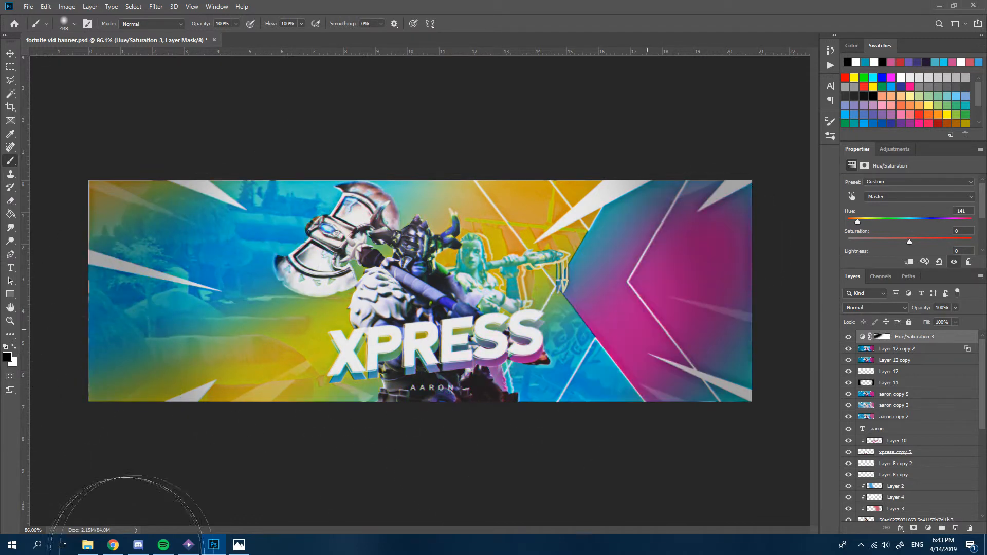
key("ctrl+z")
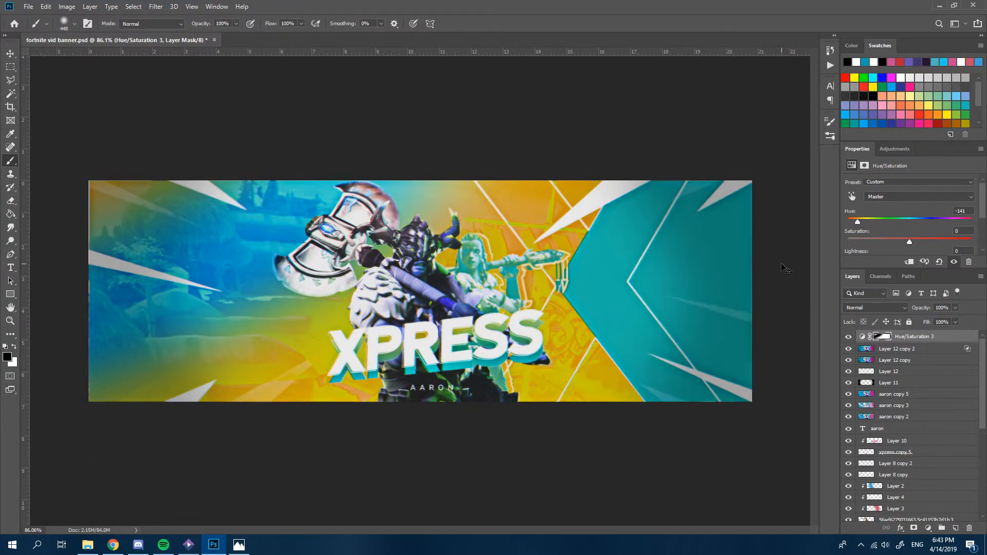
key("ctrl+z")
- Brush black on the Hue/Saturation mask in a diagonal band from the banner's upper-right to lower-left corner and set the layer's opacity to 80%
mouse_move(745, 190)
left_mouse_down()
mouse_move(216, 329)
mouse_move(90, 391)
left_mouse_up()
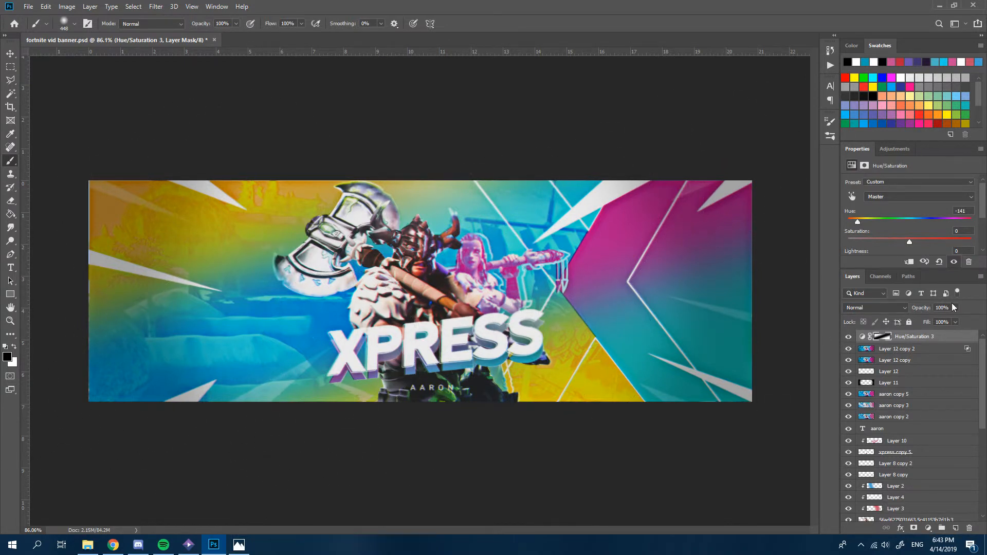
type("80")
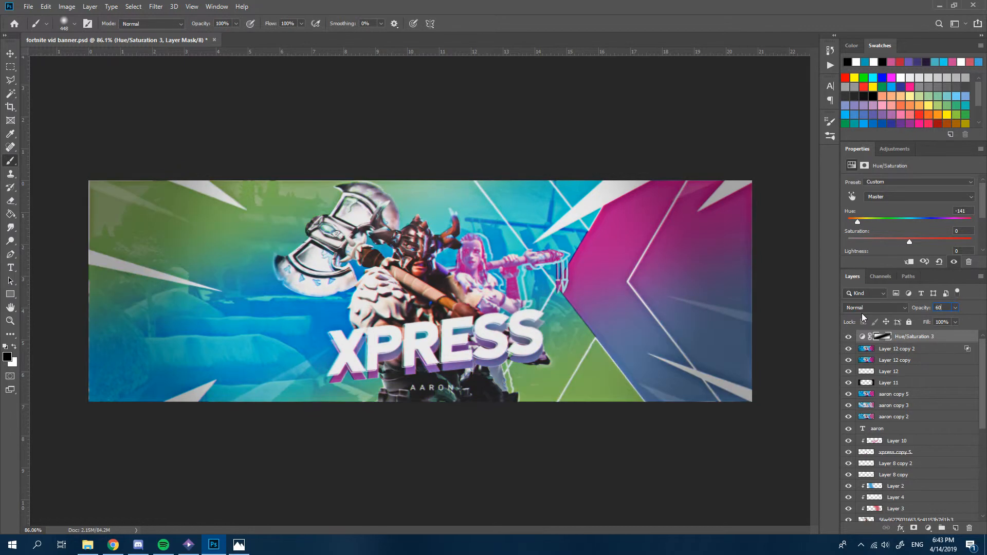
key("Return")
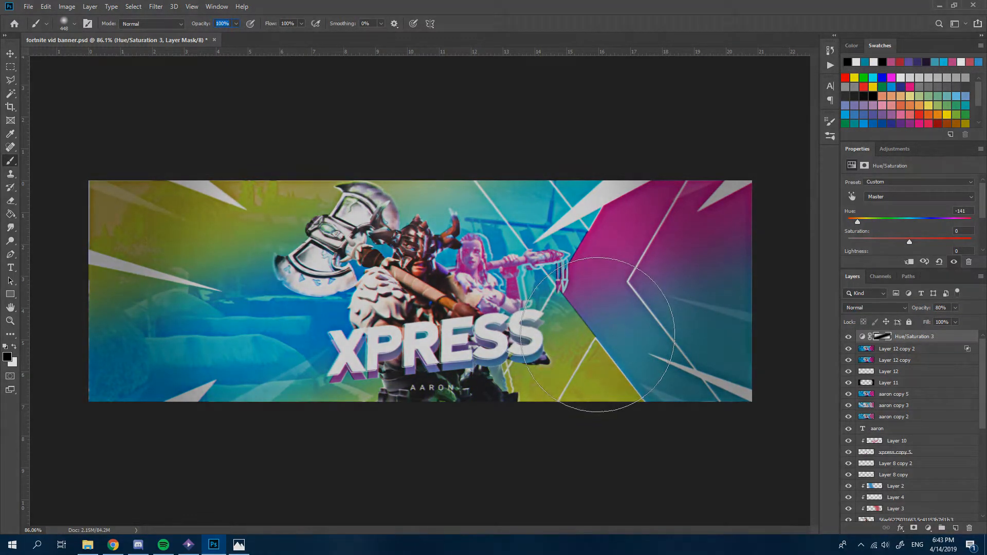